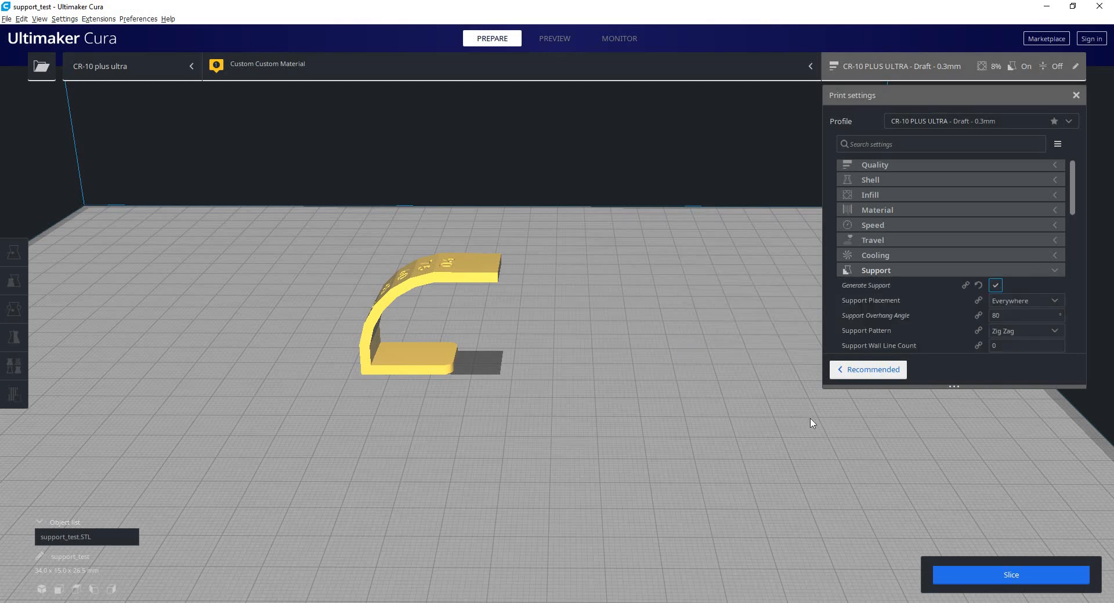
Step: Slice the support_test model and inspect its zig zag supports from the side and below in the layer preview
{"action": "left_click", "coordinate": [1024, 583]}
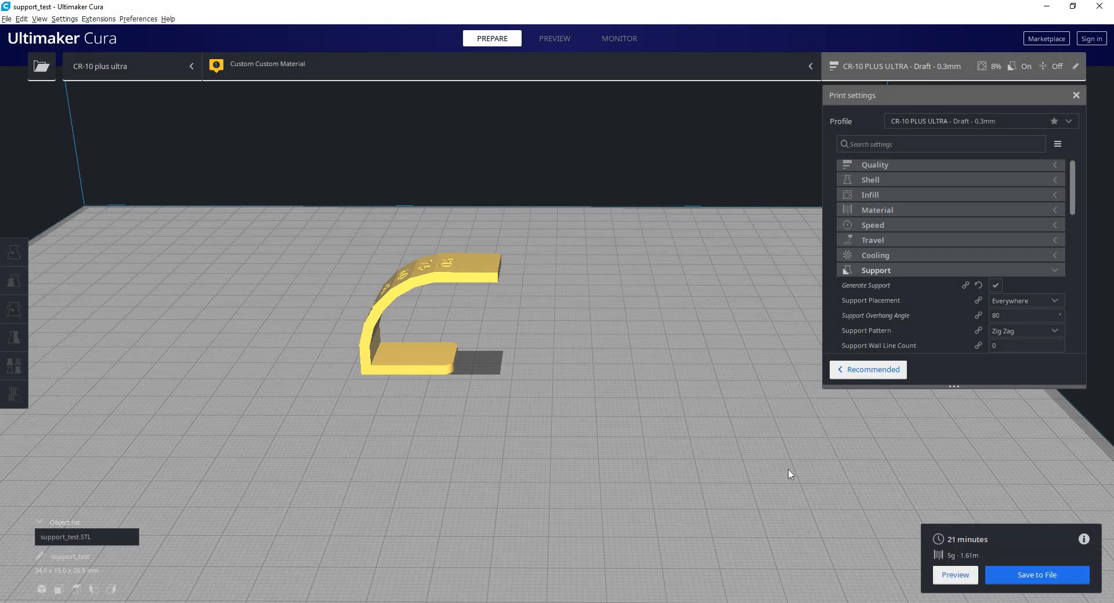
{"action": "left_click", "coordinate": [937, 572]}
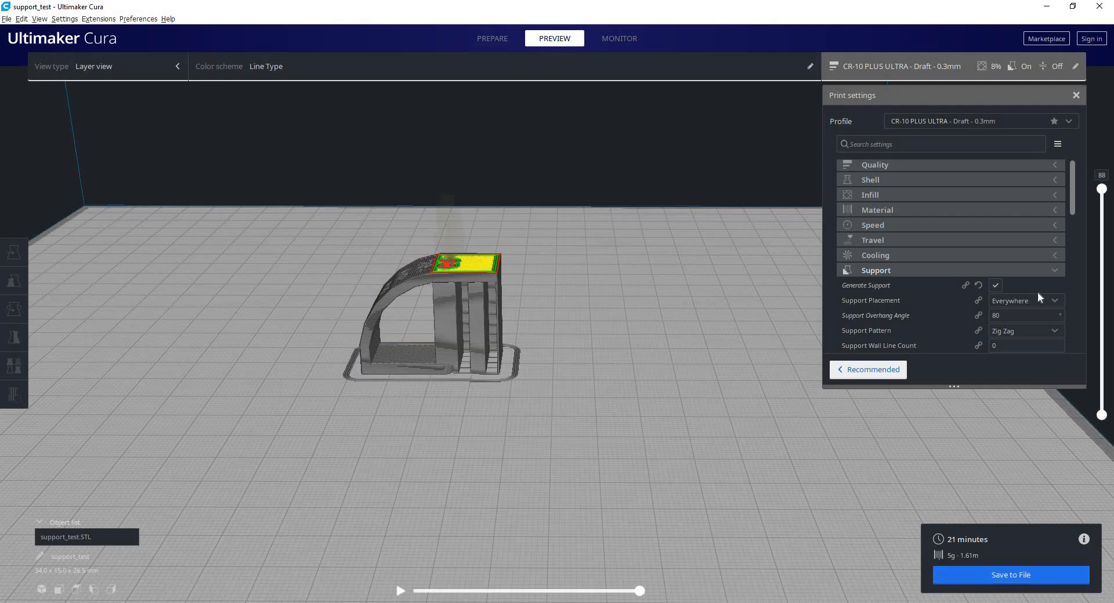
{"action": "left_click_drag", "start_coordinate": [1102, 186], "coordinate": [1102, 184]}
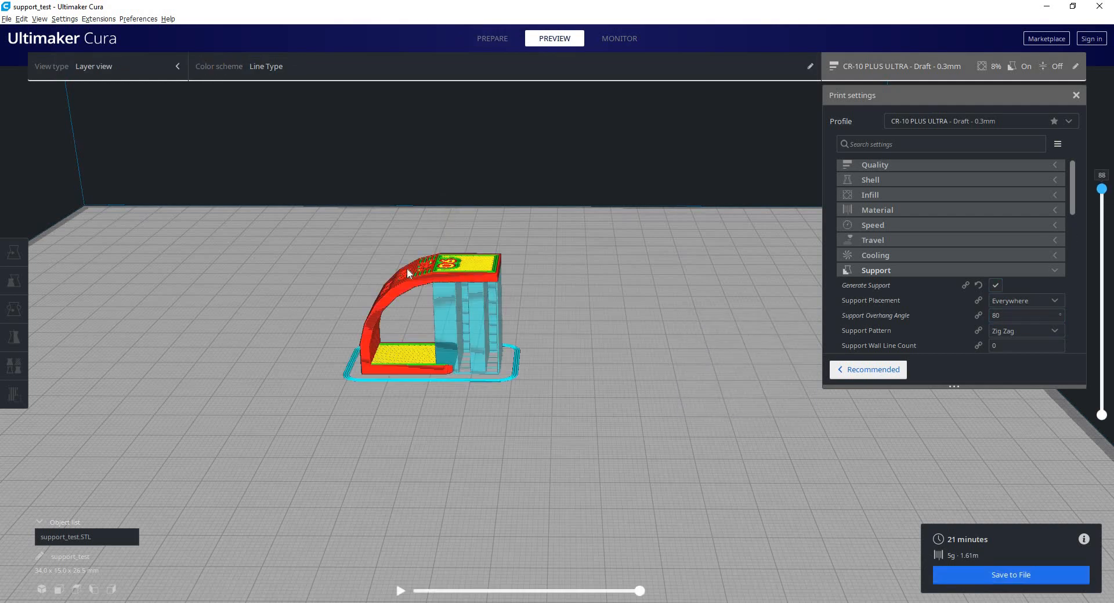
{"action": "right_click_drag", "start_coordinate": [378, 303], "coordinate": [617, 294]}
{"action": "scroll", "coordinate": [464, 292], "scroll_direction": "up", "scroll_amount": 5}
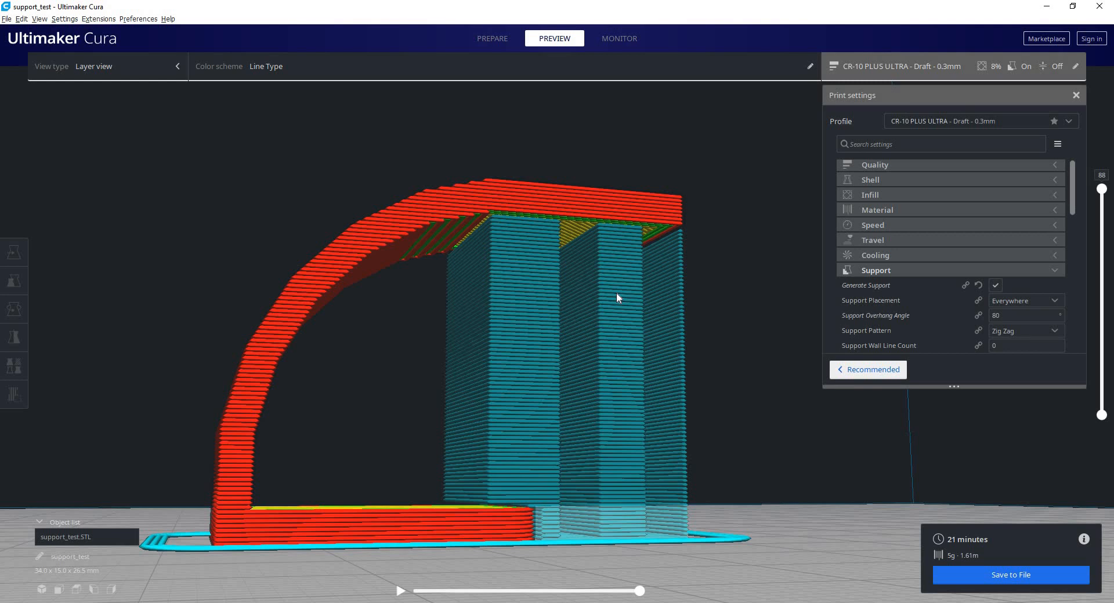
{"action": "scroll", "coordinate": [673, 232], "scroll_direction": "up", "scroll_amount": 5}
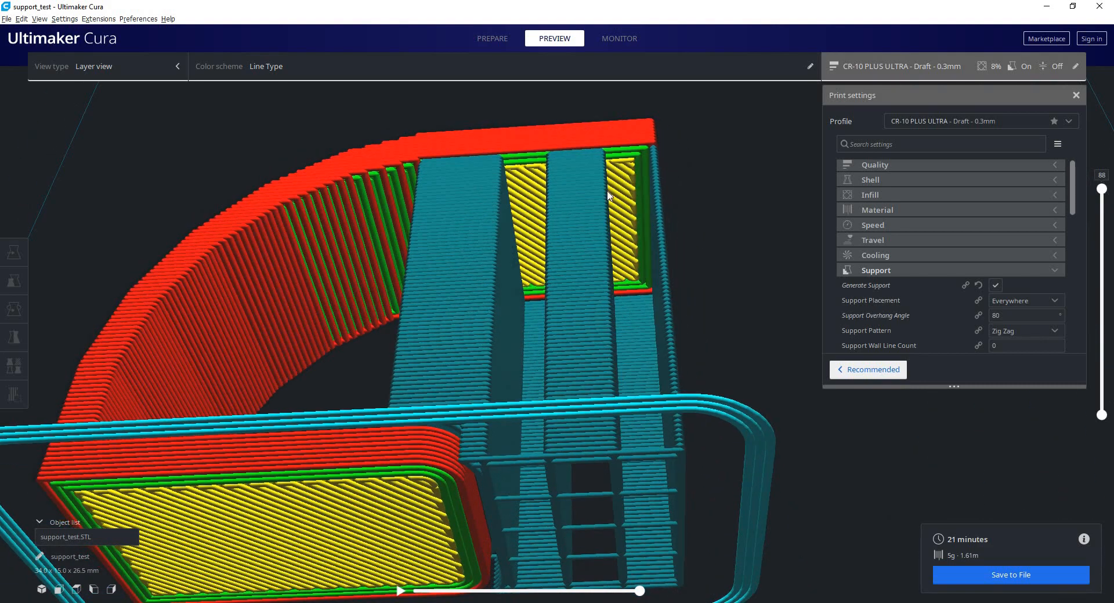
{"action": "right_click_drag", "start_coordinate": [603, 224], "coordinate": [619, 284]}
{"action": "scroll", "coordinate": [600, 255], "scroll_direction": "down", "scroll_amount": 5}
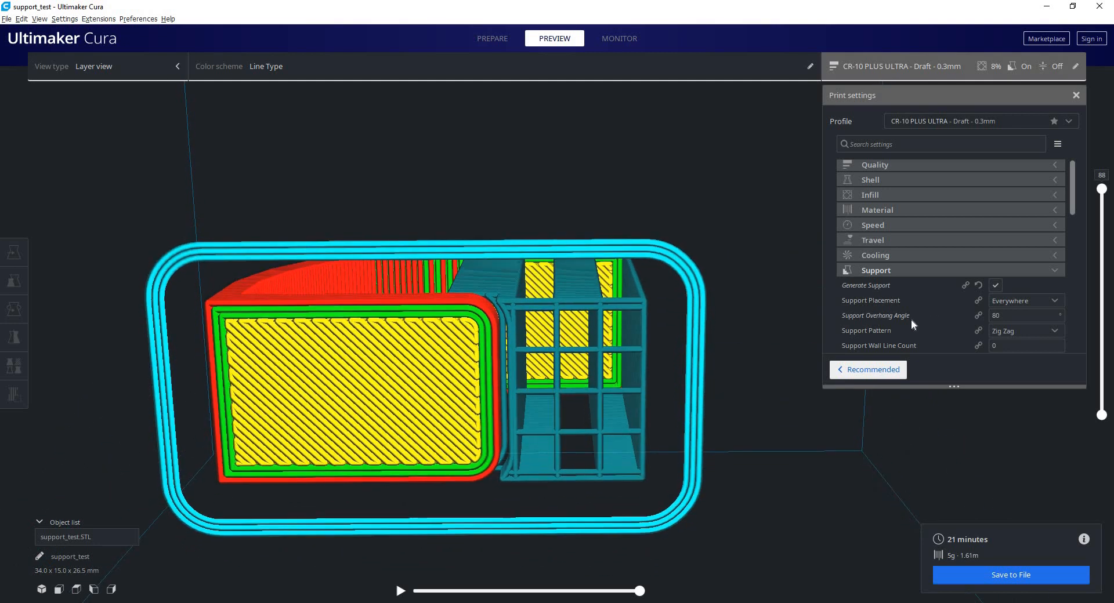
Step: Set the support pattern to Lines, reslice the model and inspect the line supports under the overhang
{"action": "left_click", "coordinate": [1008, 333]}
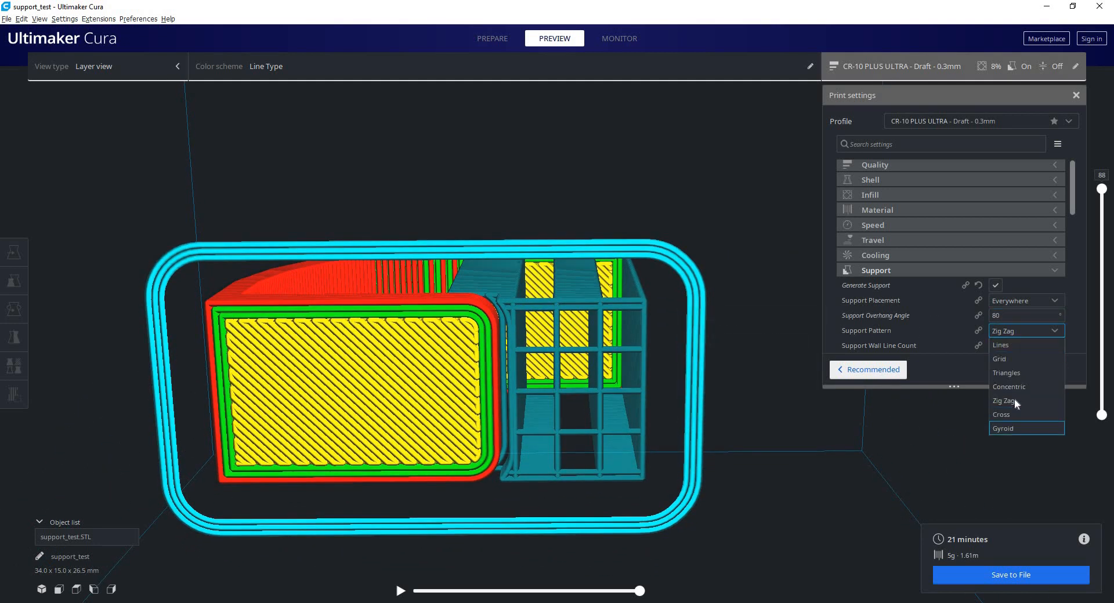
{"action": "left_click", "coordinate": [1014, 346]}
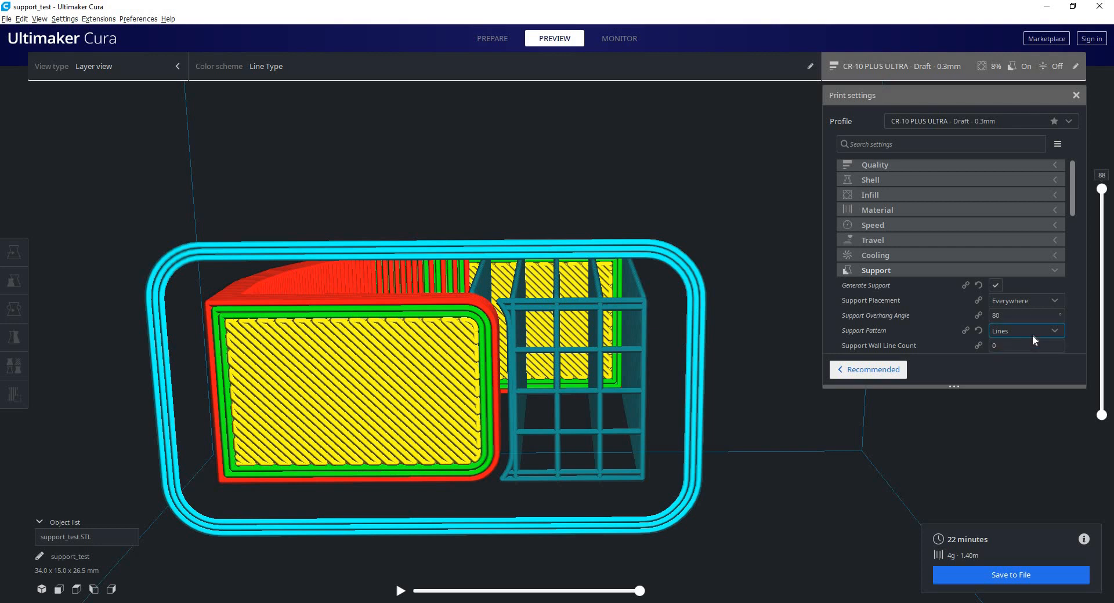
{"action": "scroll", "coordinate": [683, 306], "scroll_direction": "up", "scroll_amount": 5}
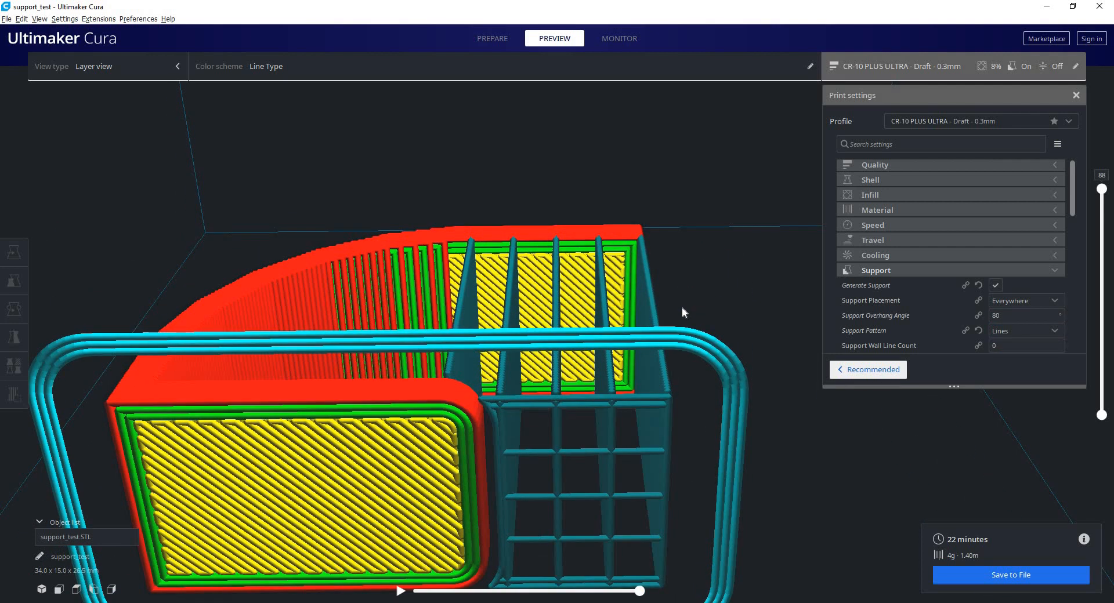
{"action": "right_click_drag", "start_coordinate": [698, 303], "coordinate": [651, 326]}
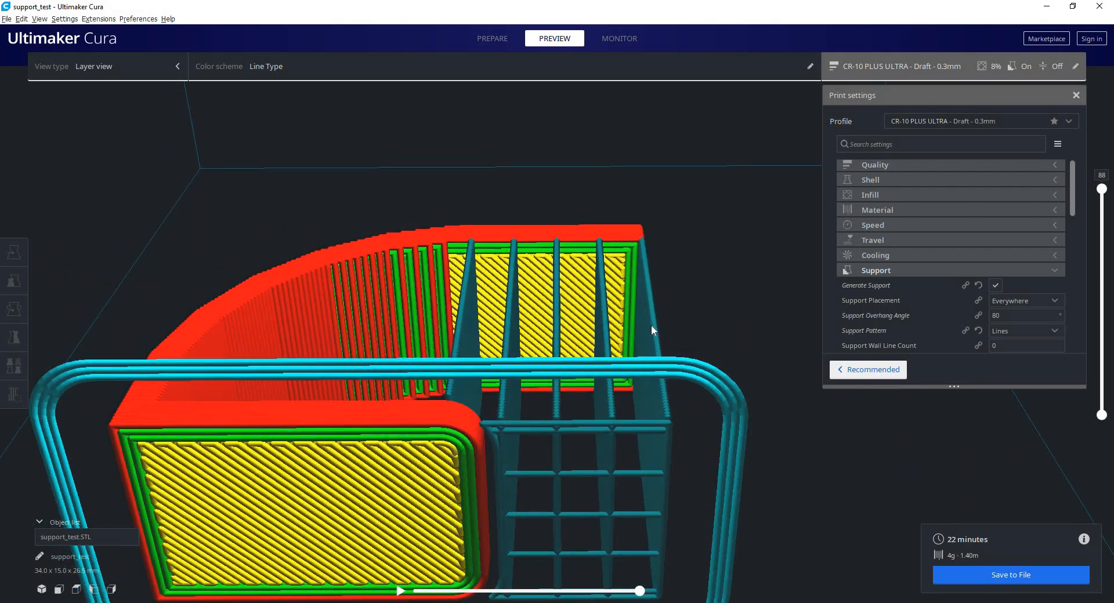
{"action": "mouse_move", "coordinate": [649, 367]}
{"action": "right_mouse_down"}
{"action": "mouse_move", "coordinate": [647, 390]}
{"action": "mouse_move", "coordinate": [675, 409]}
{"action": "mouse_move", "coordinate": [681, 393]}
{"action": "mouse_move", "coordinate": [658, 370]}
{"action": "mouse_move", "coordinate": [604, 390]}
{"action": "mouse_move", "coordinate": [657, 416]}
{"action": "mouse_move", "coordinate": [651, 368]}
{"action": "mouse_move", "coordinate": [666, 392]}
{"action": "mouse_move", "coordinate": [636, 385]}
{"action": "mouse_move", "coordinate": [644, 359]}
{"action": "right_mouse_up"}
Step: Change the support pattern to Grid, reslice and examine the grid supports from the side and underneath
{"action": "left_click", "coordinate": [1031, 332]}
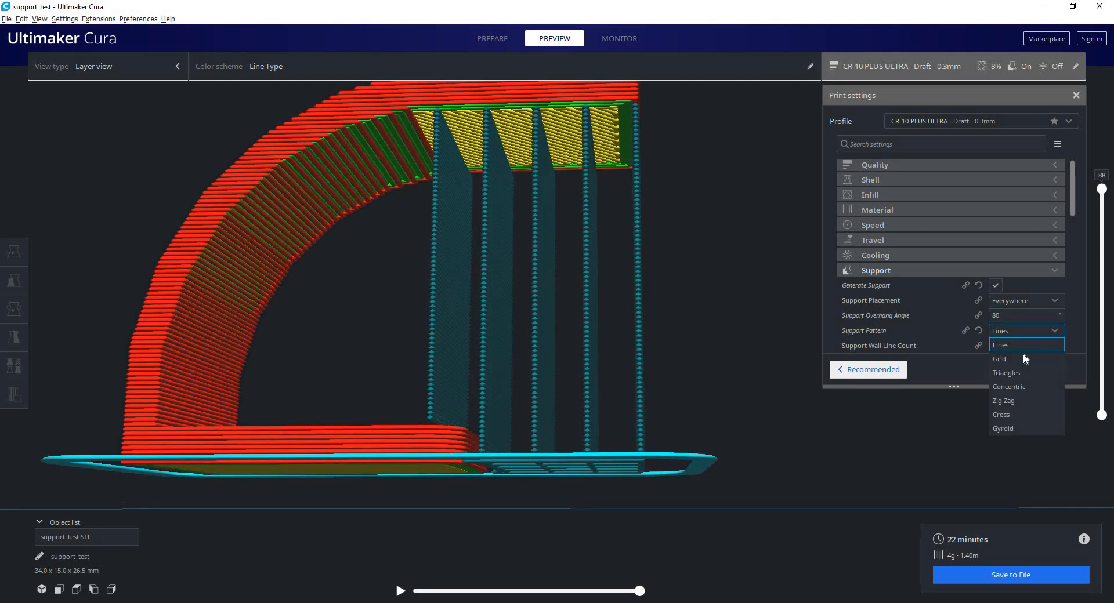
{"action": "left_click", "coordinate": [1000, 575]}
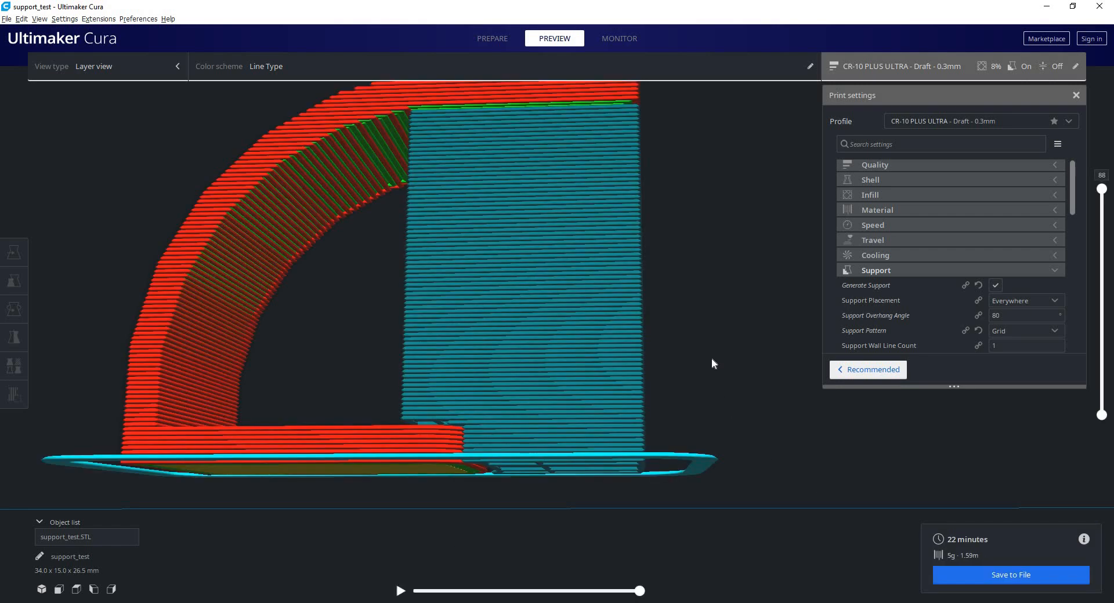
{"action": "right_click_drag", "start_coordinate": [711, 360], "coordinate": [453, 318]}
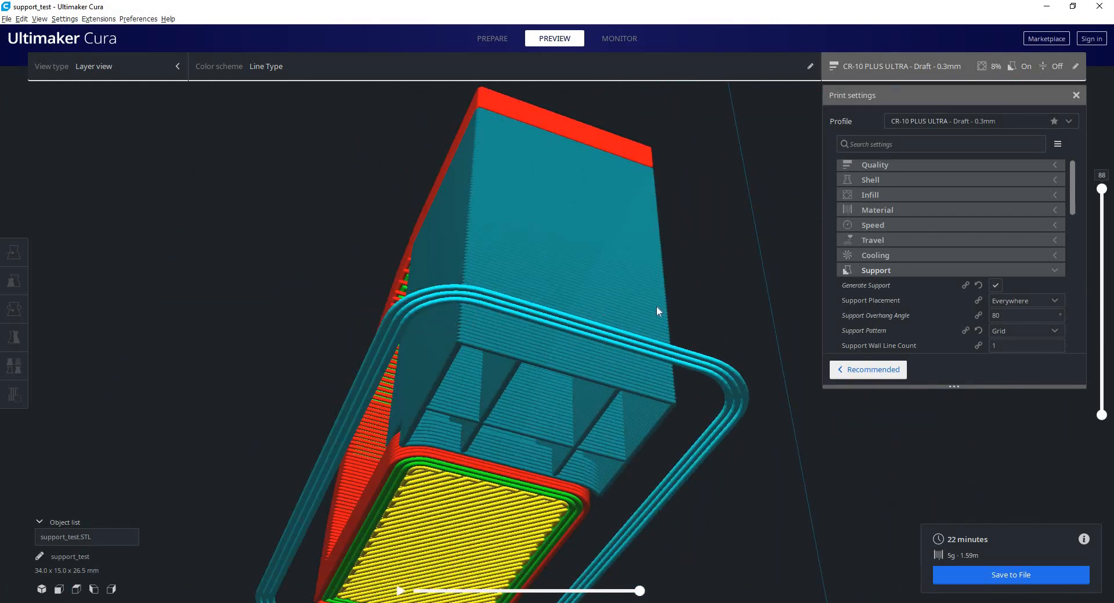
{"action": "right_click_drag", "start_coordinate": [656, 307], "coordinate": [706, 386]}
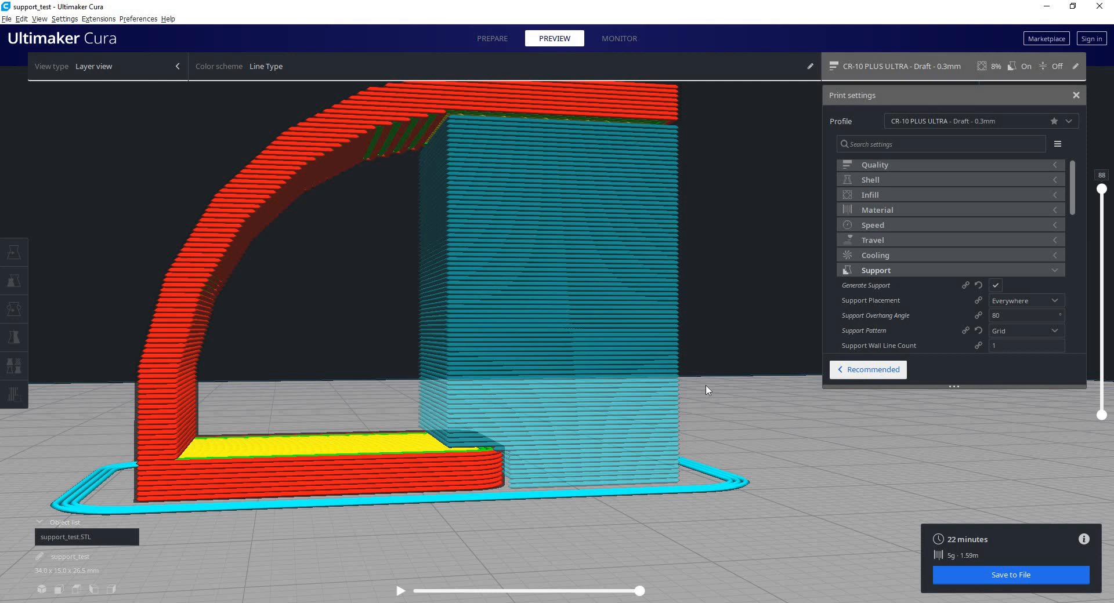
{"action": "right_click_drag", "start_coordinate": [707, 381], "coordinate": [644, 218]}
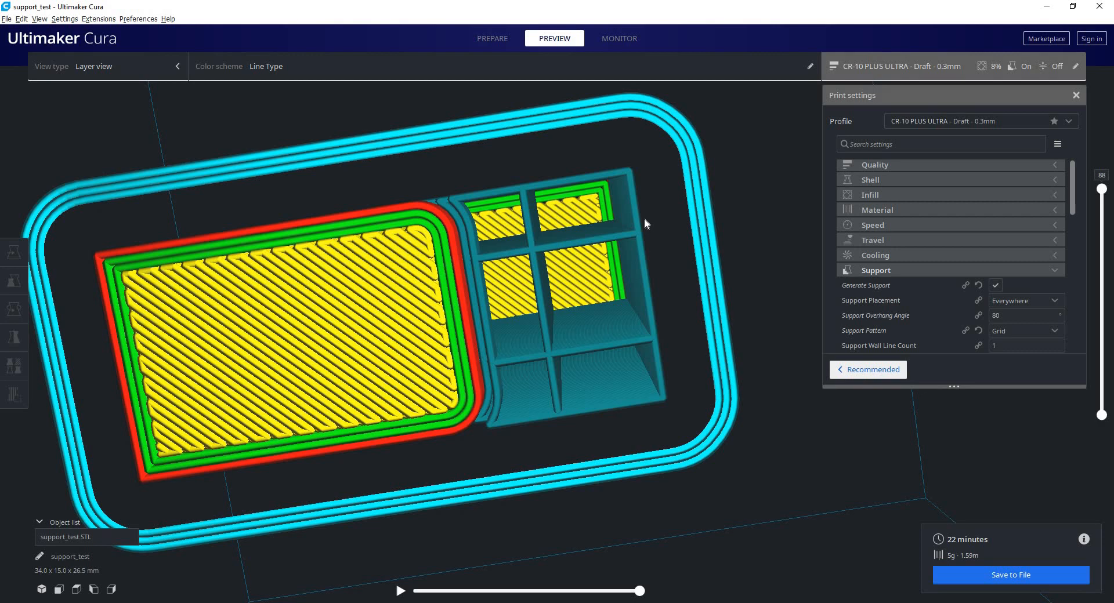
{"action": "right_click_drag", "start_coordinate": [642, 242], "coordinate": [702, 372]}
Step: Switch the support pattern to Triangles, reslice and look over the triangular supports in the layer preview
{"action": "left_click", "coordinate": [1024, 329]}
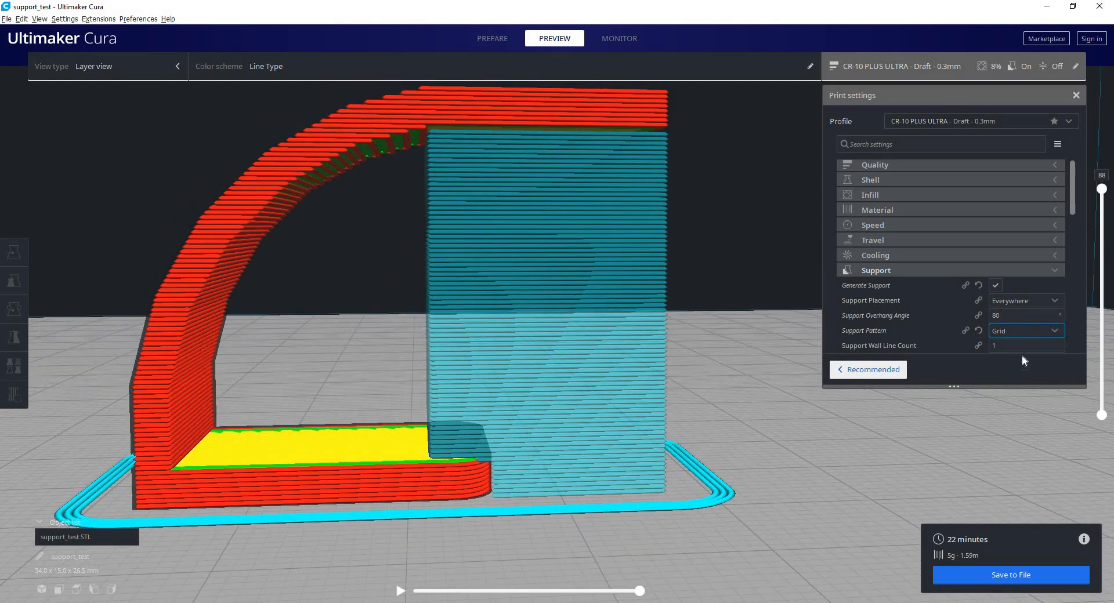
{"action": "left_click", "coordinate": [1020, 375]}
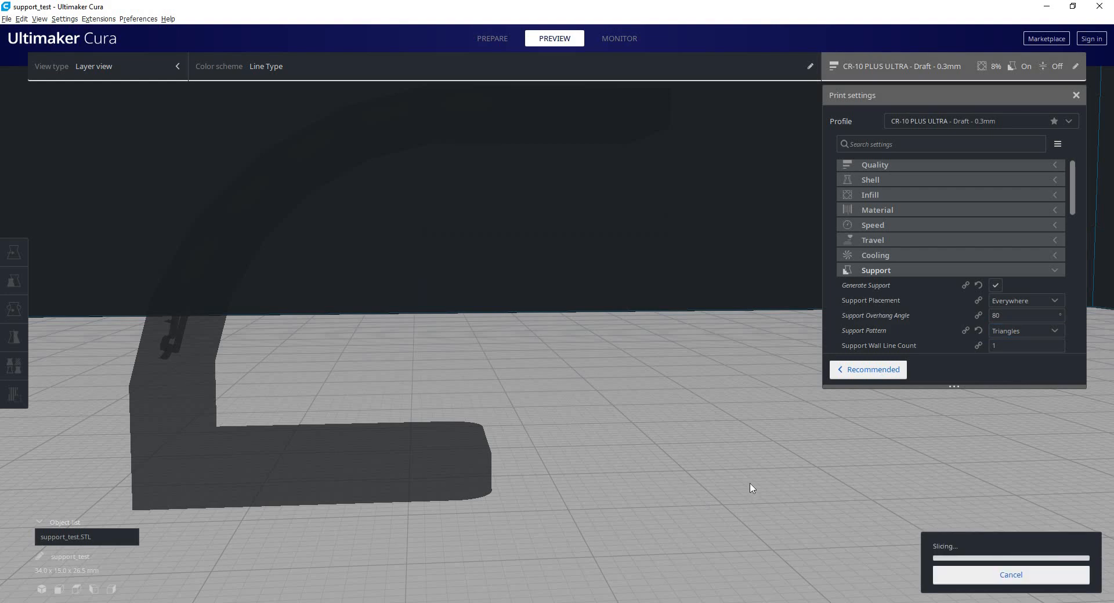
{"action": "right_click_drag", "start_coordinate": [649, 332], "coordinate": [1022, 338]}
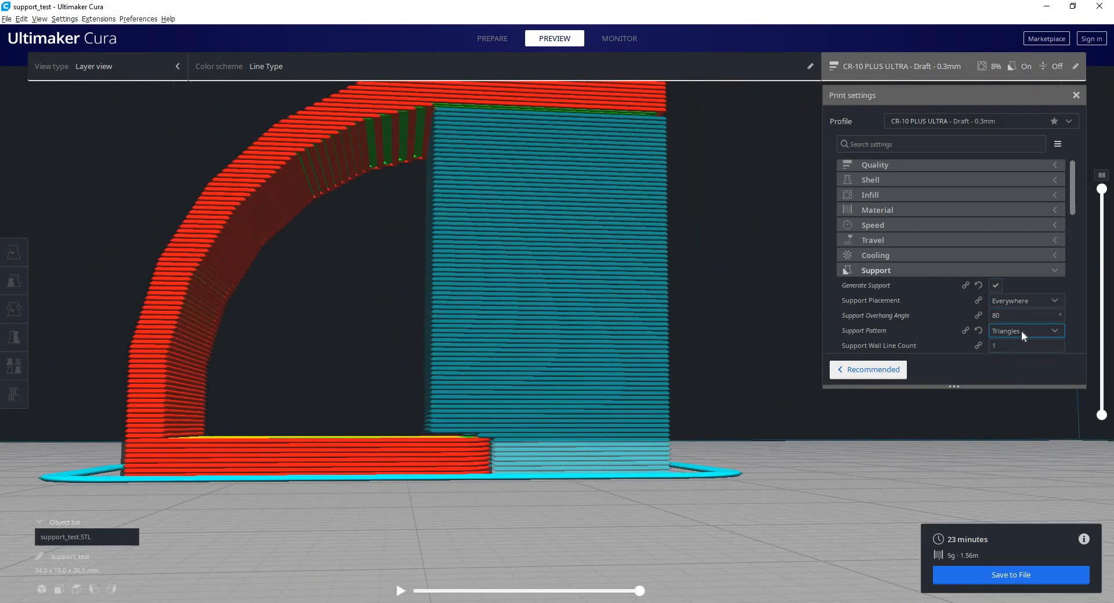
Step: Set the support pattern to Concentric, reslice and view the concentric supports from beneath the model
{"action": "left_click", "coordinate": [1021, 331]}
{"action": "left_click", "coordinate": [1021, 396]}
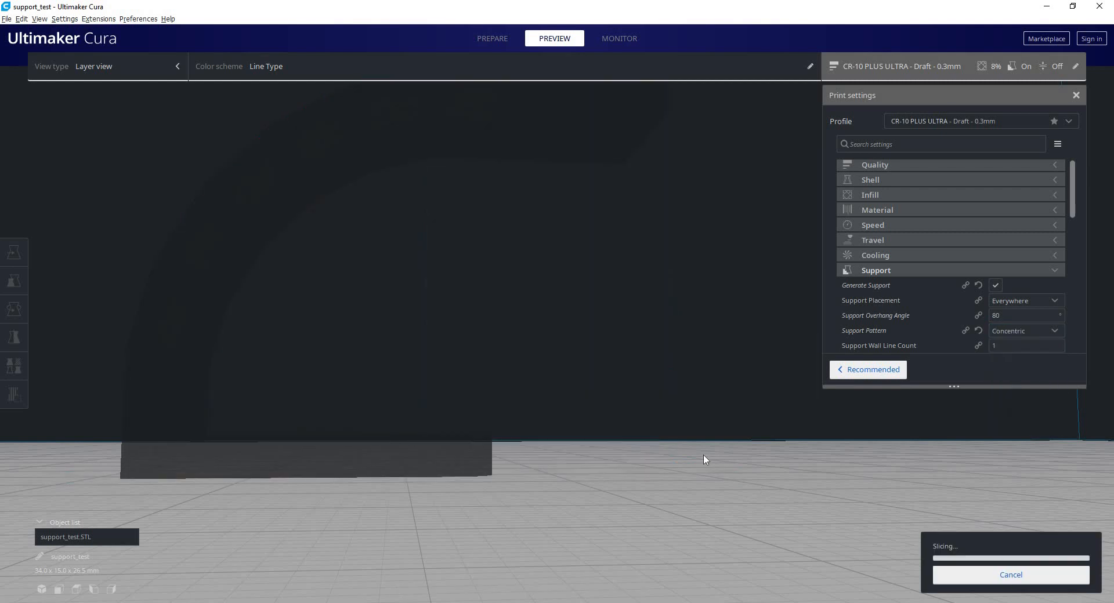
{"action": "right_click_drag", "start_coordinate": [517, 398], "coordinate": [754, 266]}
Step: Set the support pattern to Zig Zag, reslice and examine the support structure from several angles below
{"action": "left_click", "coordinate": [1036, 331]}
{"action": "left_click", "coordinate": [1013, 399]}
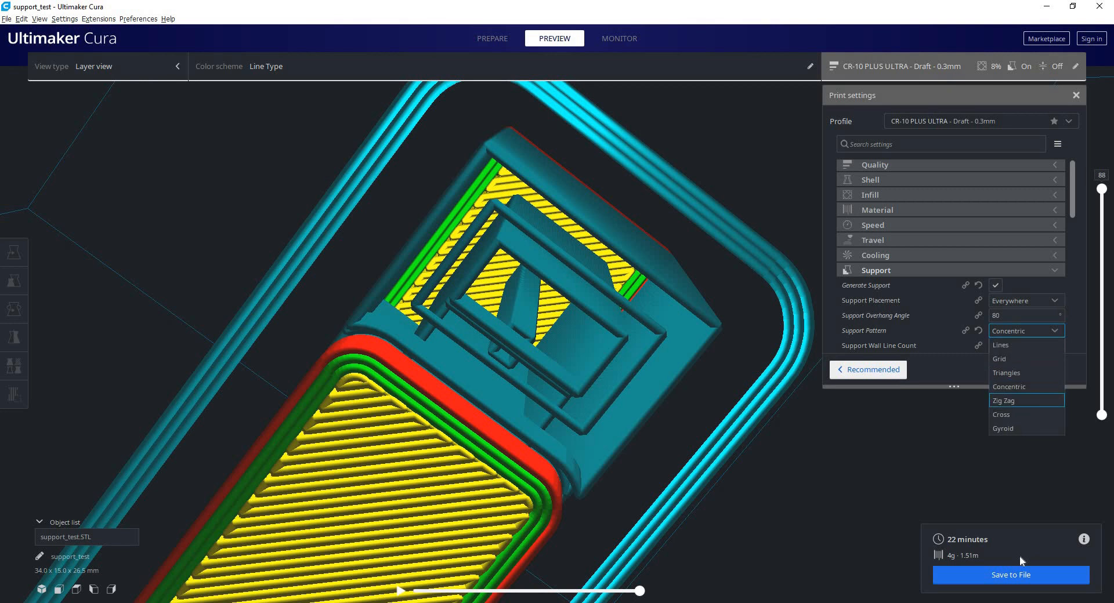
{"action": "left_click", "coordinate": [1013, 577]}
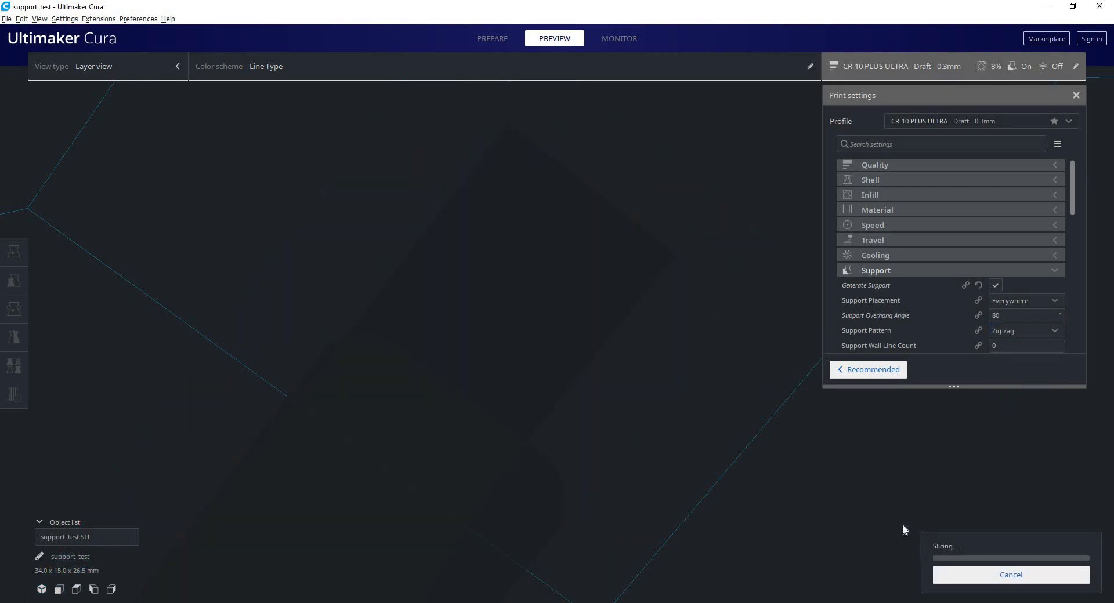
{"action": "right_click_drag", "start_coordinate": [539, 342], "coordinate": [346, 280]}
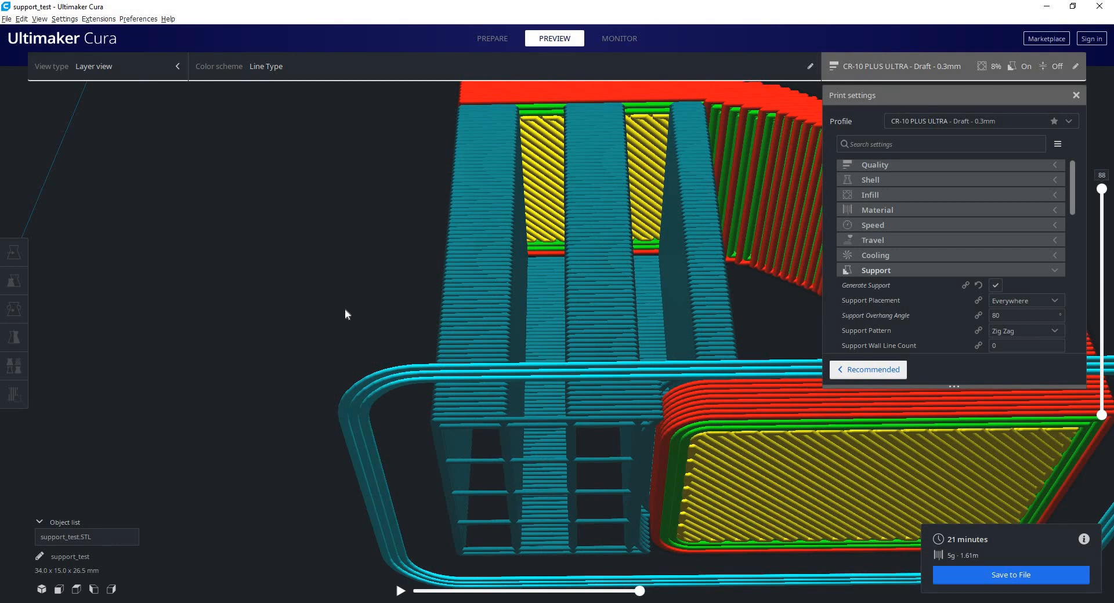
{"action": "right_click_drag", "start_coordinate": [387, 286], "coordinate": [659, 196]}
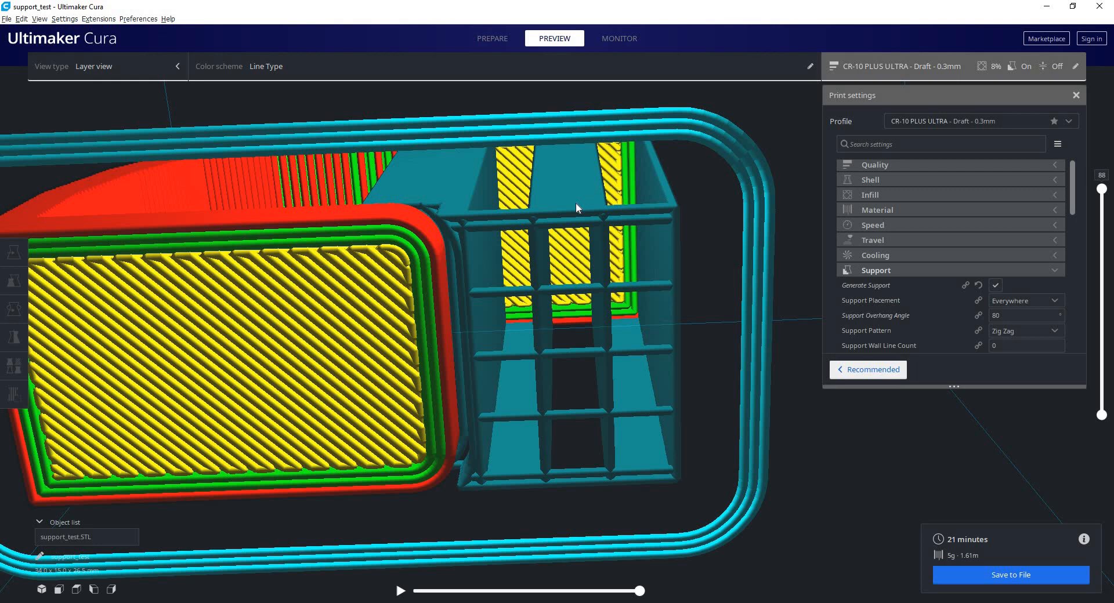
Step: Change the support pattern to Cross, reslice and inspect the cross-shaped supports from underneath
{"action": "left_click", "coordinate": [1015, 332]}
{"action": "left_click", "coordinate": [1009, 421]}
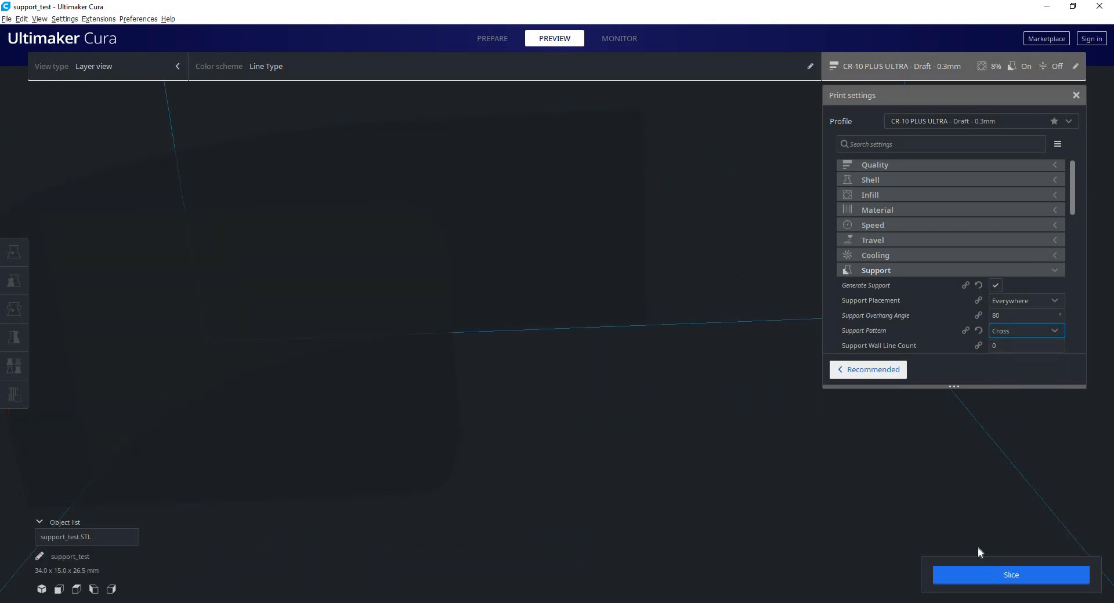
{"action": "left_click", "coordinate": [980, 572]}
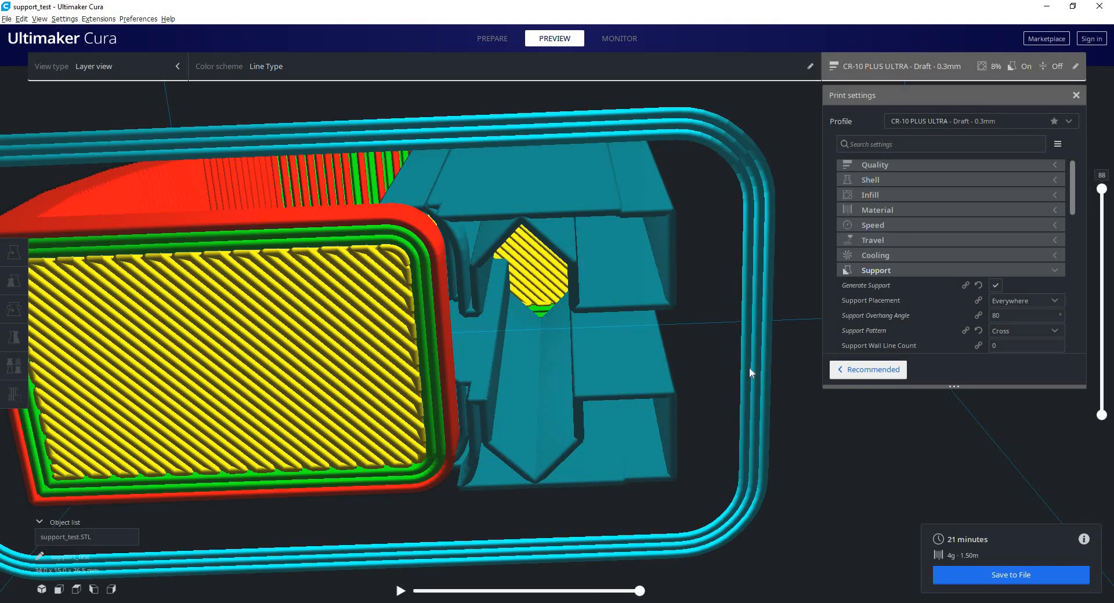
{"action": "right_click_drag", "start_coordinate": [750, 366], "coordinate": [522, 154]}
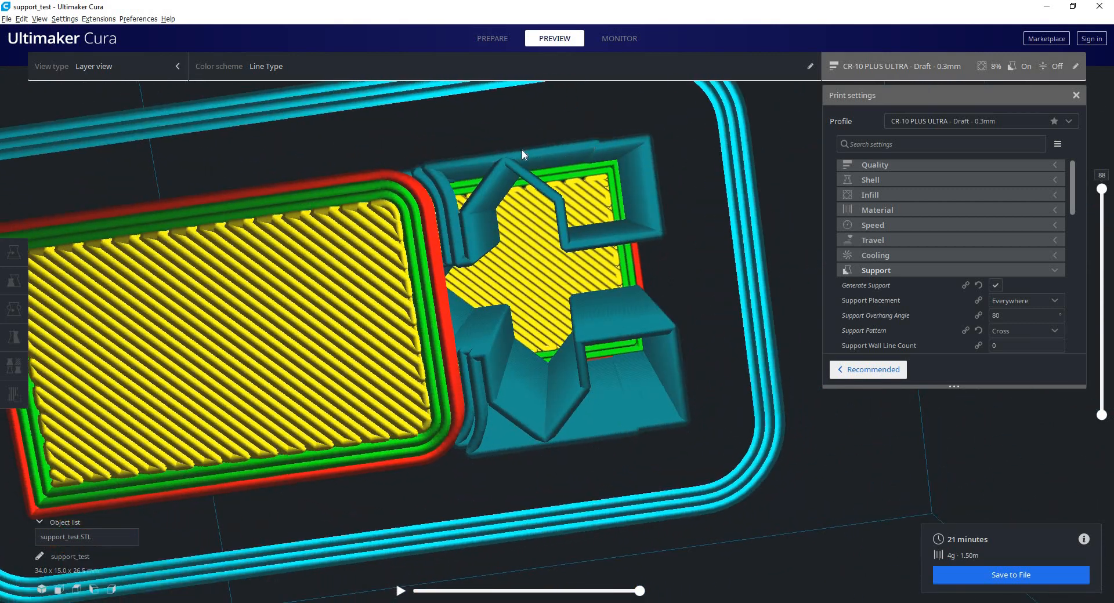
{"action": "right_click_drag", "start_coordinate": [540, 235], "coordinate": [370, 258]}
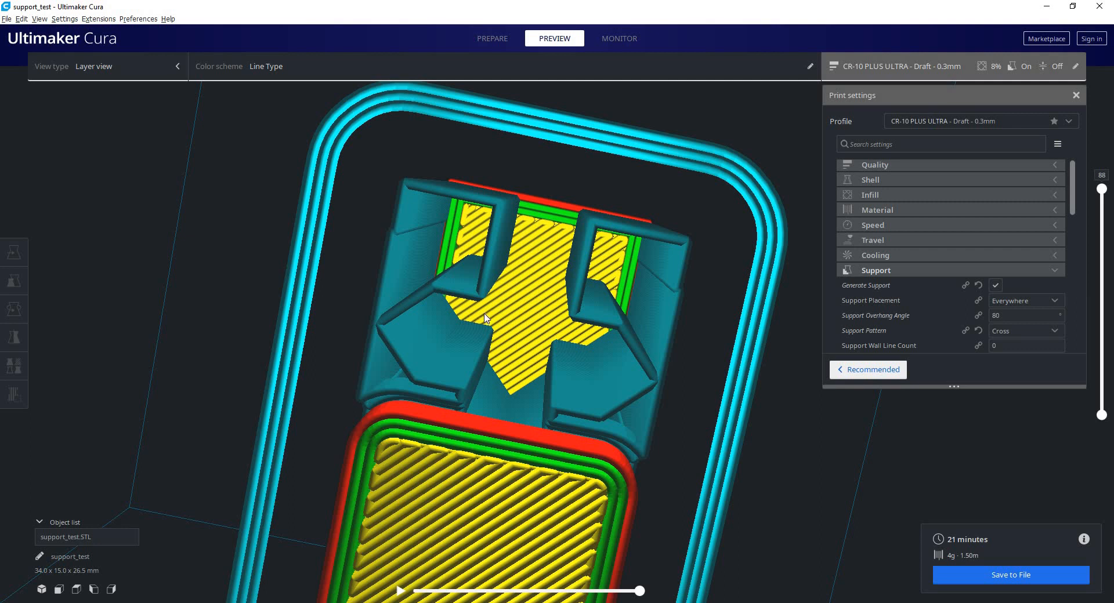
{"action": "right_click_drag", "start_coordinate": [421, 270], "coordinate": [1034, 360]}
Step: Set the support pattern to Gyroid, reslice and inspect the gyroid supports from below and from the side
{"action": "left_click", "coordinate": [1026, 331]}
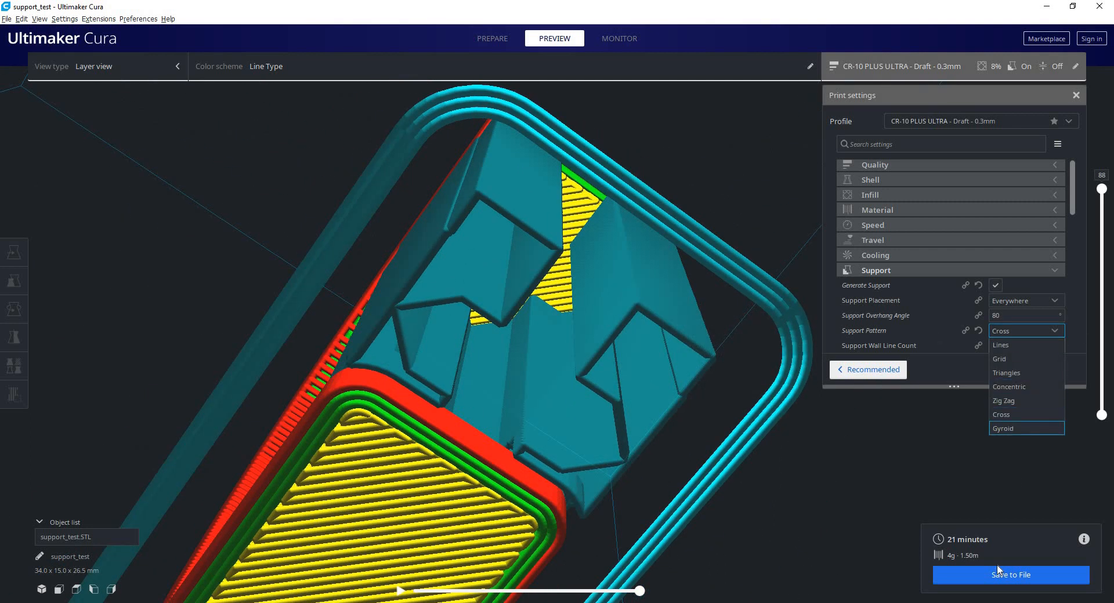
{"action": "left_click", "coordinate": [1022, 428]}
{"action": "left_click", "coordinate": [980, 574]}
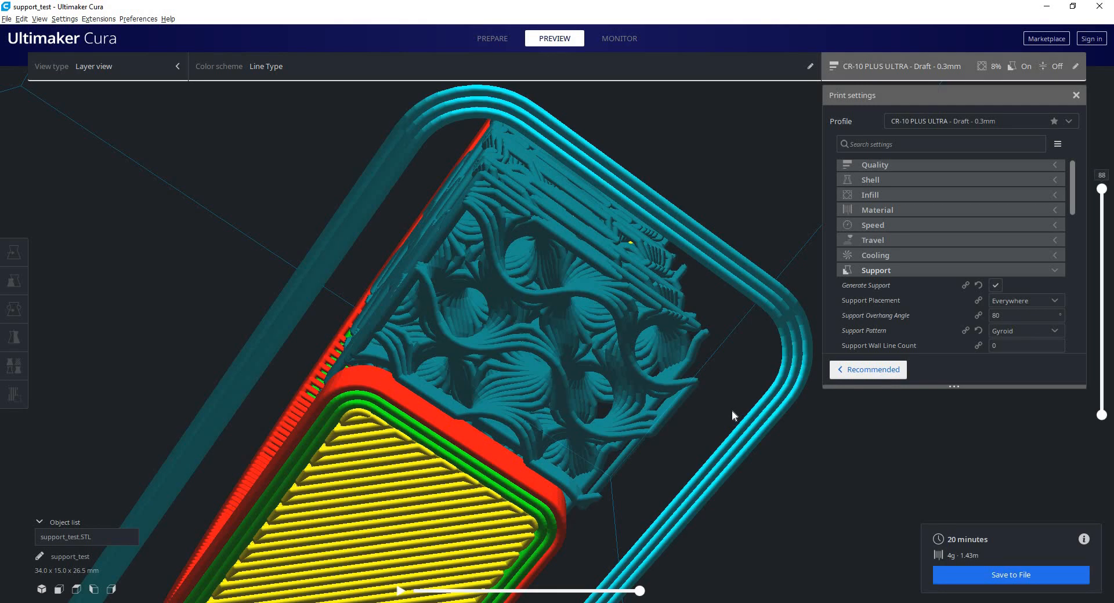
{"action": "right_click_drag", "start_coordinate": [655, 376], "coordinate": [553, 340]}
{"action": "right_click_drag", "start_coordinate": [510, 339], "coordinate": [622, 333]}
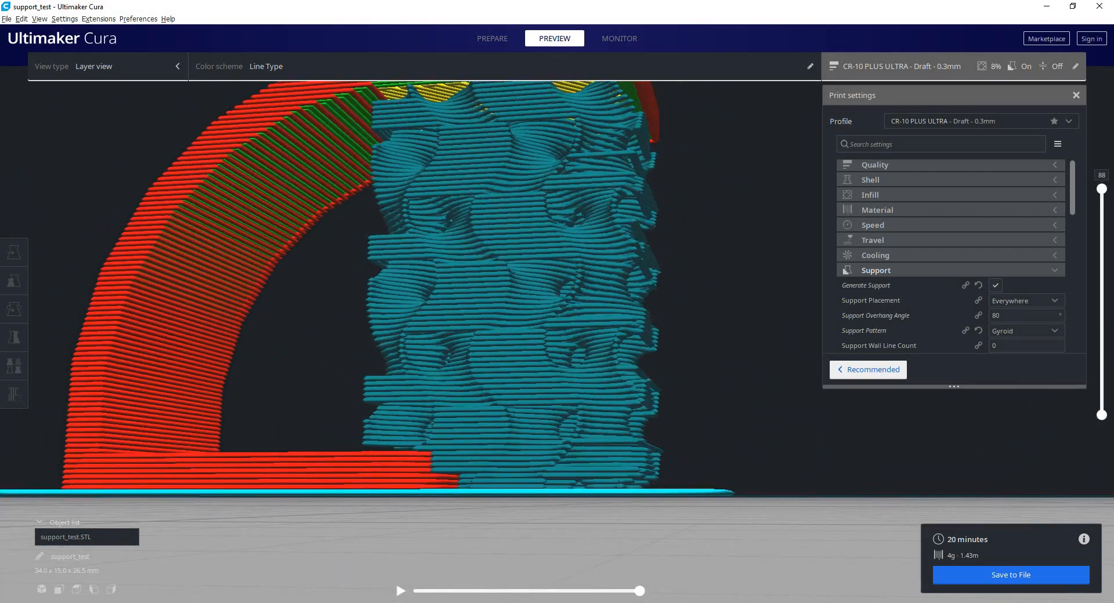
Step: Return the support pattern to Zig Zag, reslice and closely examine where the supports meet the overhang's underside
{"action": "left_click", "coordinate": [1048, 329]}
{"action": "left_click", "coordinate": [1034, 401]}
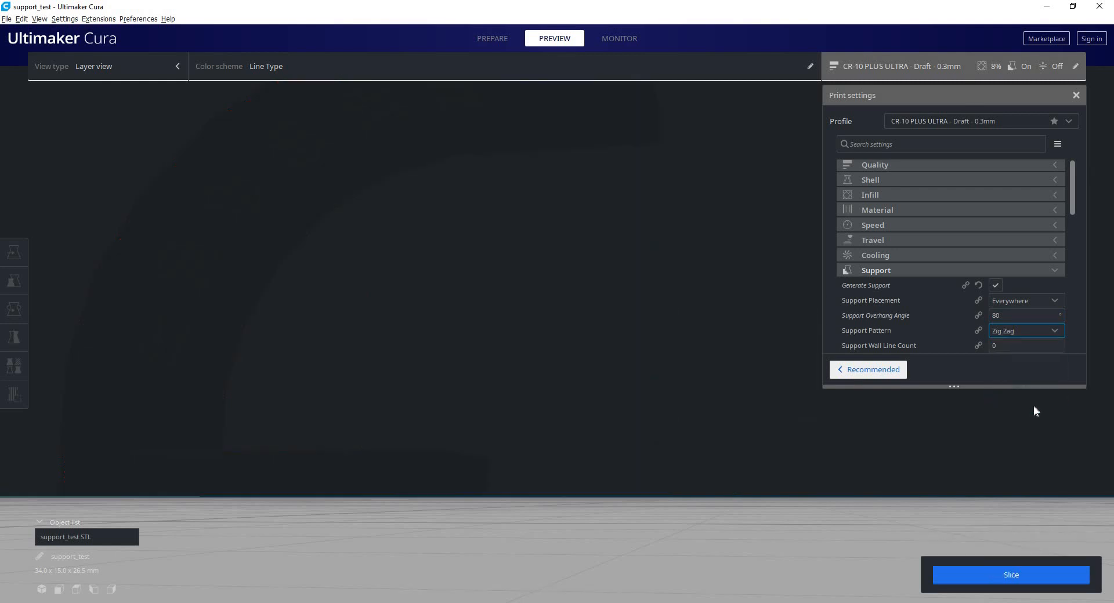
{"action": "left_click", "coordinate": [1021, 573]}
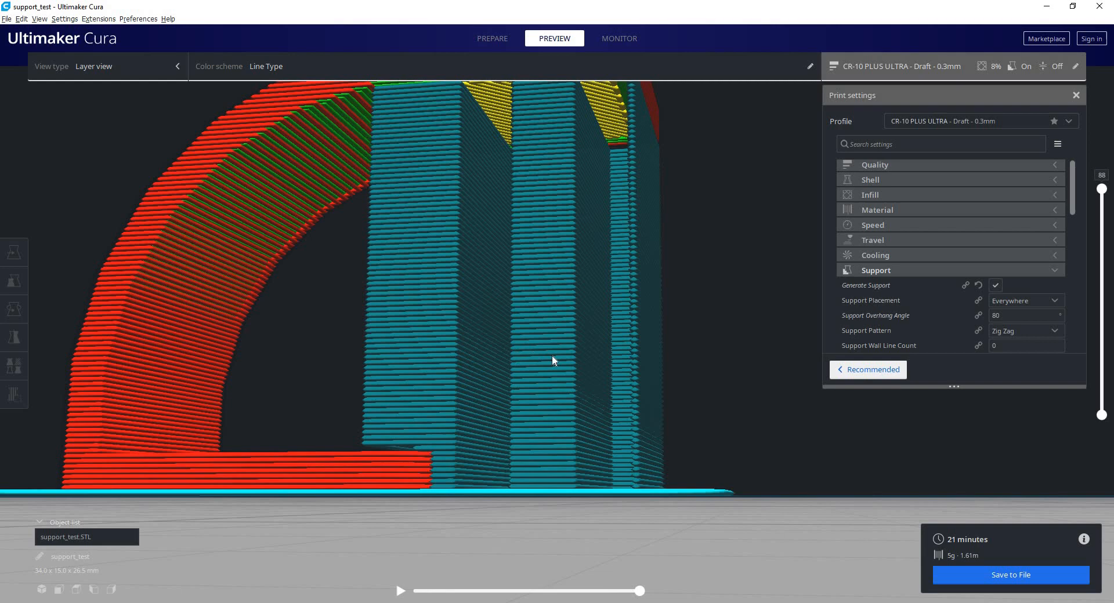
{"action": "right_click_drag", "start_coordinate": [552, 359], "coordinate": [631, 312]}
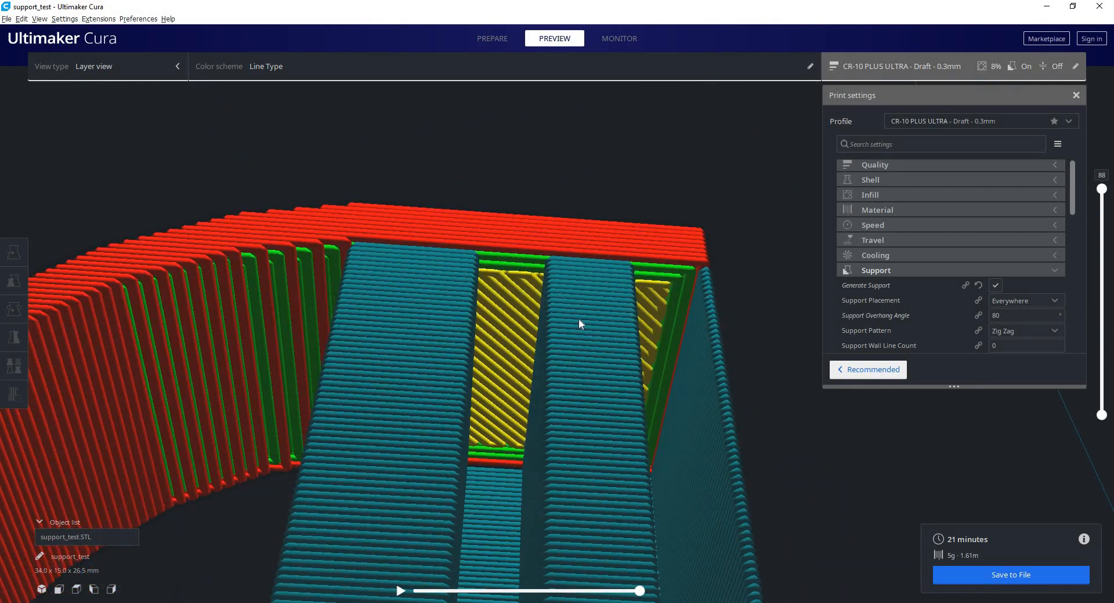
{"action": "right_click_drag", "start_coordinate": [538, 284], "coordinate": [431, 267]}
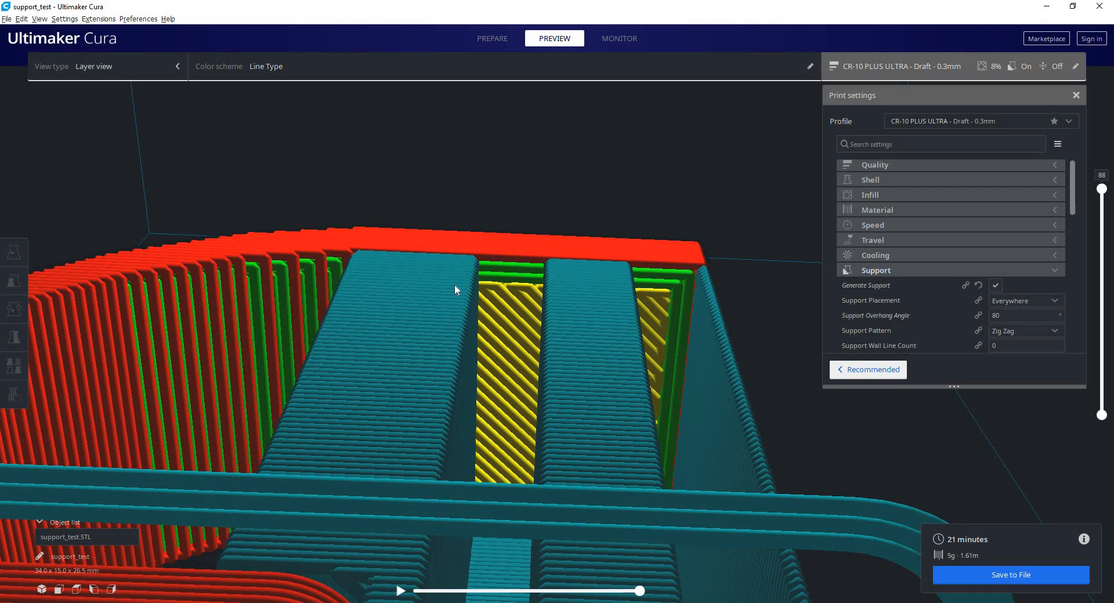
{"action": "right_click_drag", "start_coordinate": [562, 278], "coordinate": [511, 222]}
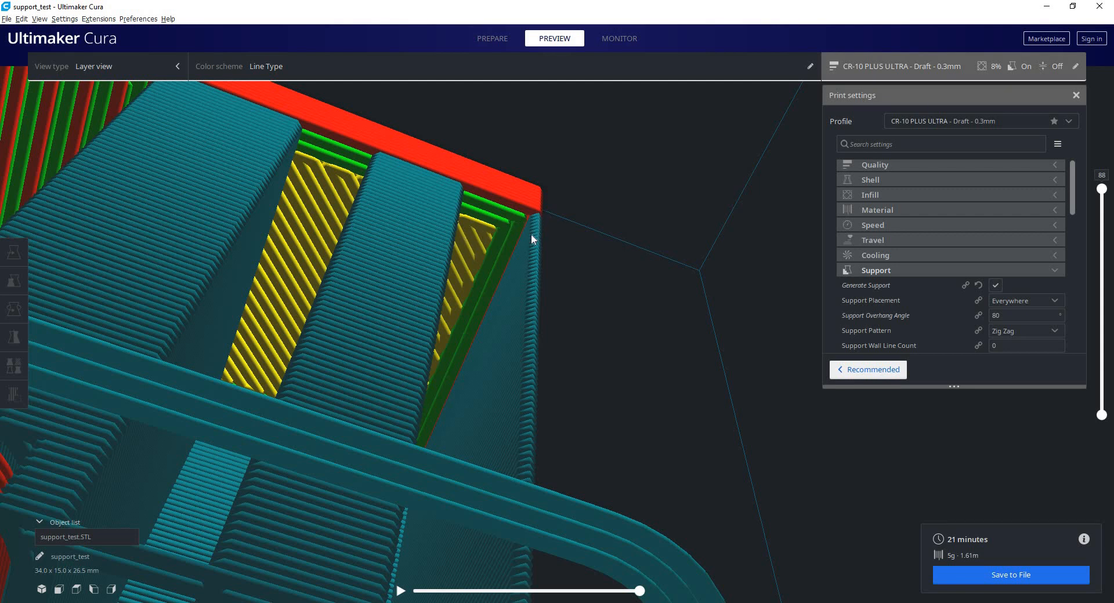
Step: Set the support infill line directions to [45] and reslice the model
{"action": "right_click_drag", "start_coordinate": [495, 245], "coordinate": [515, 364]}
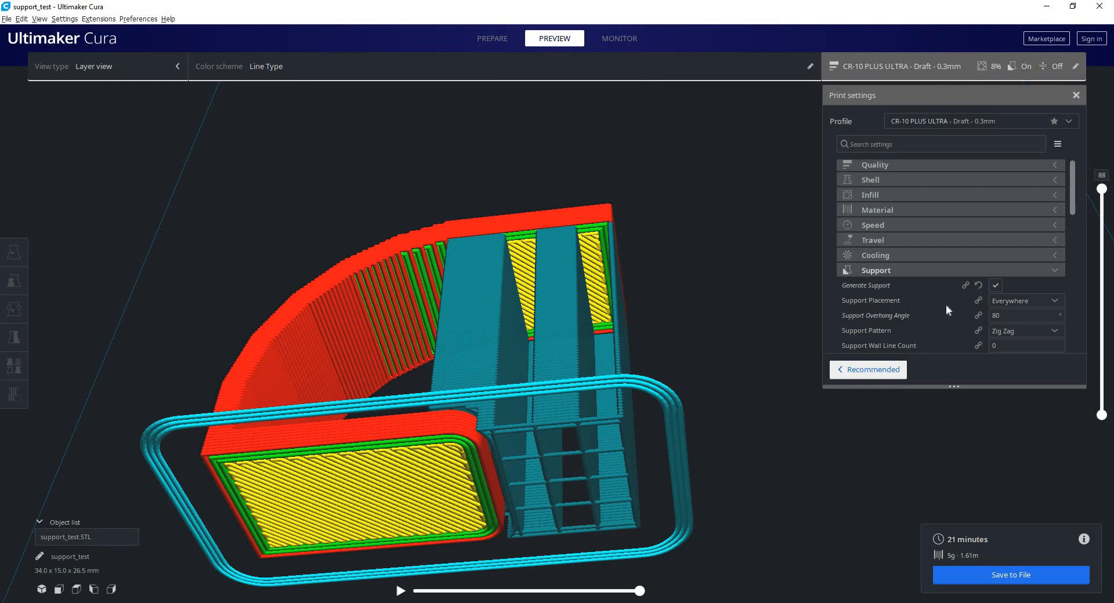
{"action": "scroll", "coordinate": [946, 308], "scroll_direction": "down", "scroll_amount": 3}
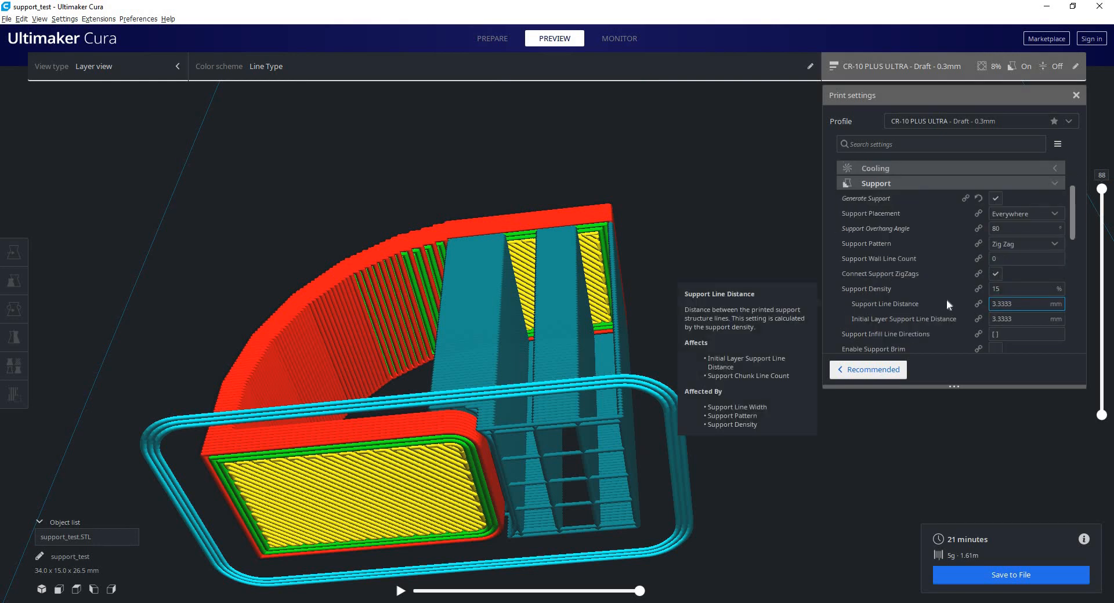
{"action": "scroll", "coordinate": [943, 298], "scroll_direction": "down", "scroll_amount": 2}
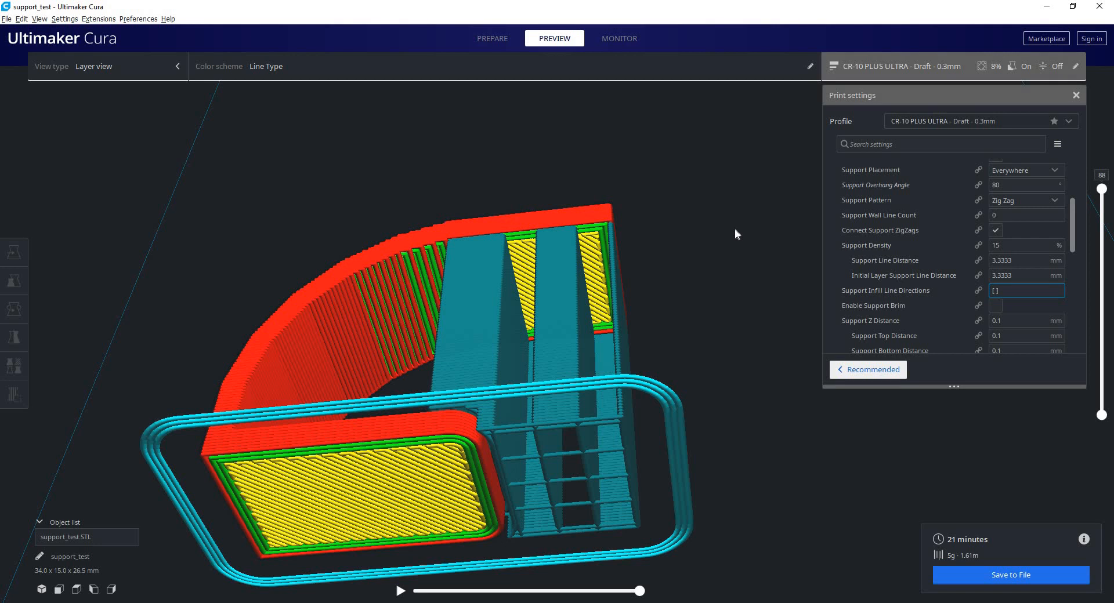
{"action": "key", "text": "Return"}
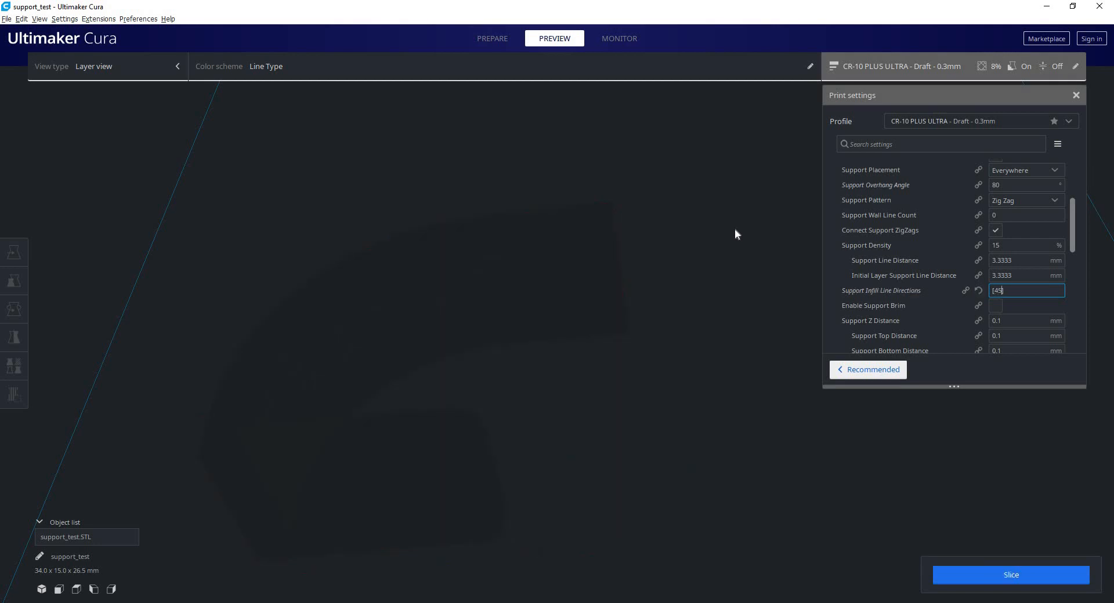
{"action": "left_click", "coordinate": [996, 583]}
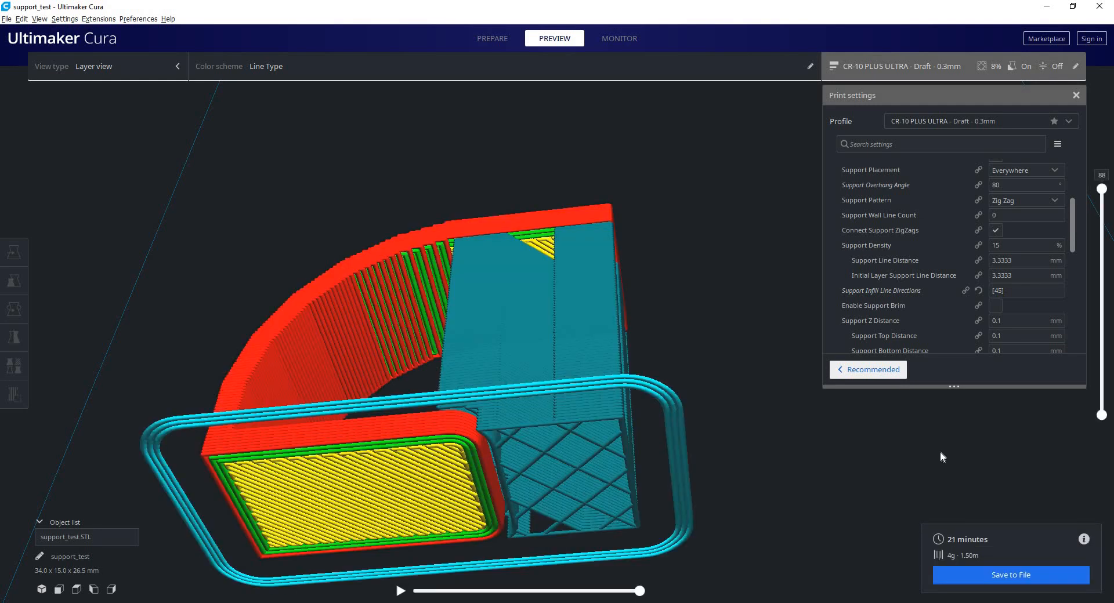
Step: Examine the 45-degree support lines from below and check how they meet the edges and corners of the overhang's underside
{"action": "right_click_drag", "start_coordinate": [724, 290], "coordinate": [413, 204]}
{"action": "scroll", "coordinate": [656, 219], "scroll_direction": "up", "scroll_amount": 5}
{"action": "scroll", "coordinate": [432, 210], "scroll_direction": "up", "scroll_amount": 3}
{"action": "right_click_drag", "start_coordinate": [505, 226], "coordinate": [614, 205]}
{"action": "right_click_drag", "start_coordinate": [549, 167], "coordinate": [590, 188]}
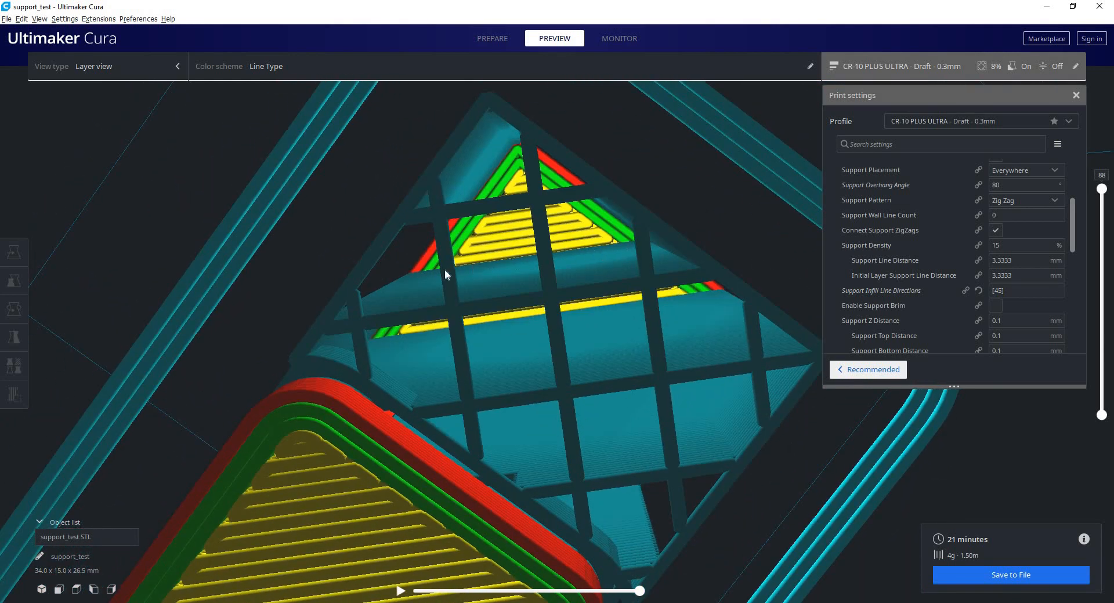
{"action": "right_click_drag", "start_coordinate": [638, 266], "coordinate": [520, 212]}
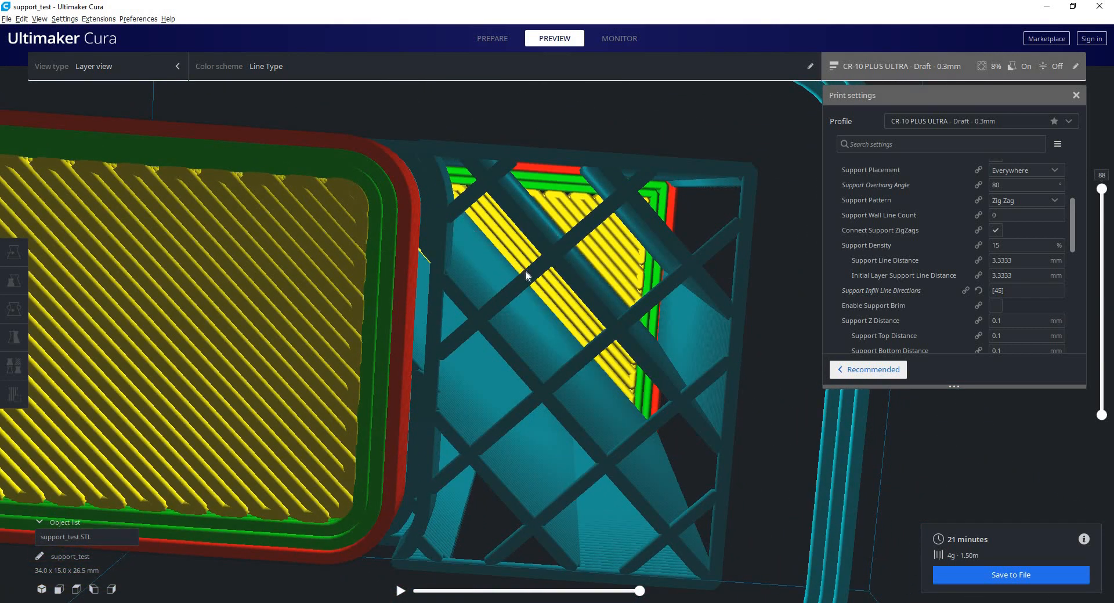
{"action": "right_click_drag", "start_coordinate": [628, 308], "coordinate": [620, 238]}
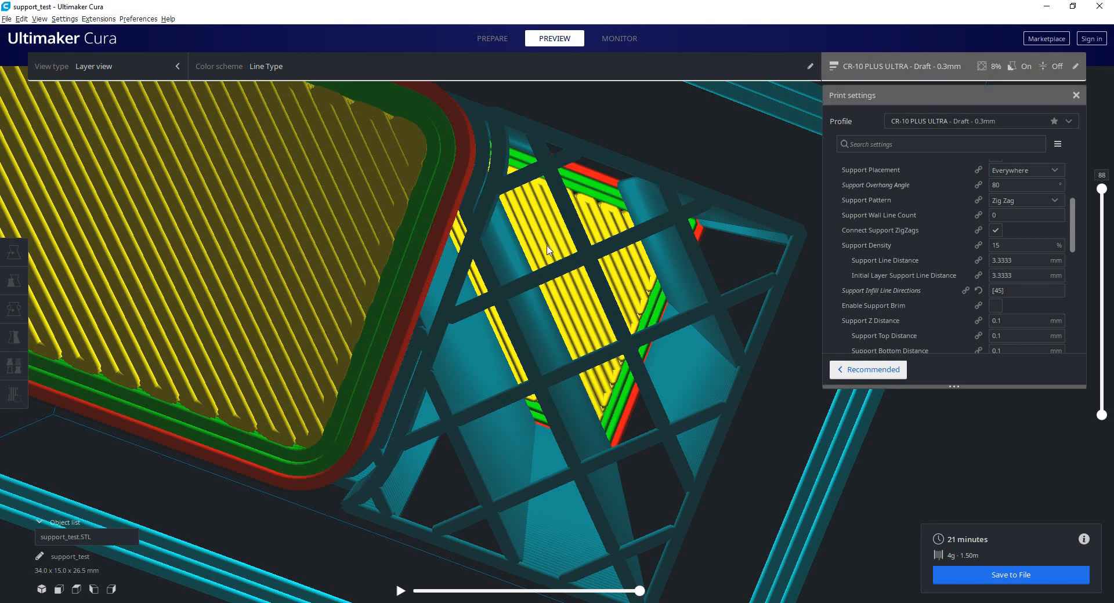
{"action": "right_click_drag", "start_coordinate": [531, 328], "coordinate": [421, 388]}
{"action": "left_click", "coordinate": [762, 208]}
{"action": "left_click", "coordinate": [762, 208]}
{"action": "right_click_drag", "start_coordinate": [762, 208], "coordinate": [714, 125]}
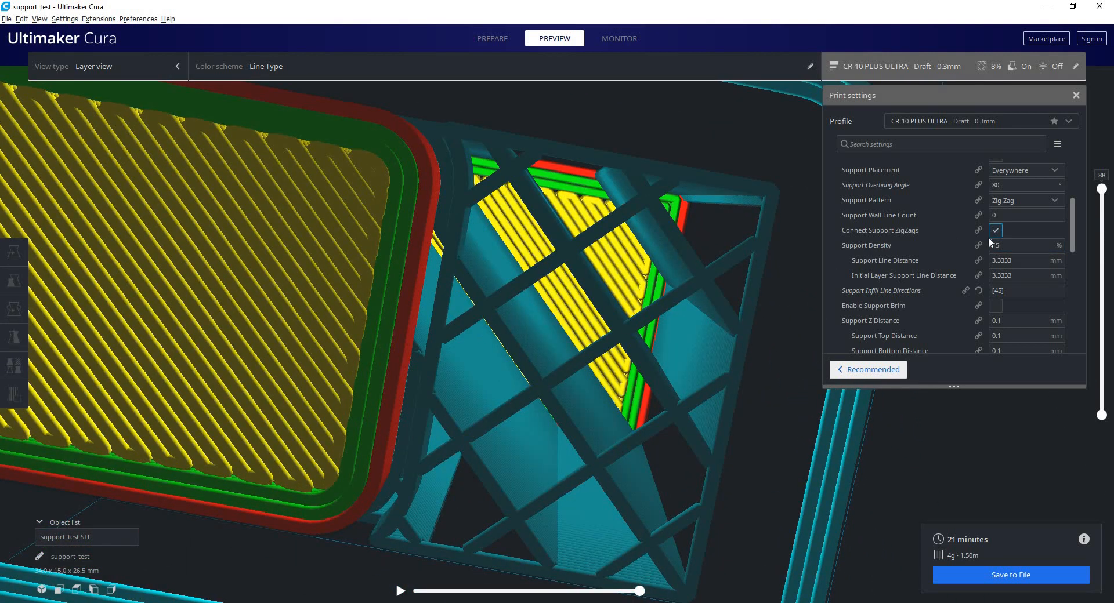
Step: Set the support infill line directions to [135], reslice and inspect the rotated support lines beneath the overhang
{"action": "scroll", "coordinate": [1021, 269], "scroll_direction": "up", "scroll_amount": 2}
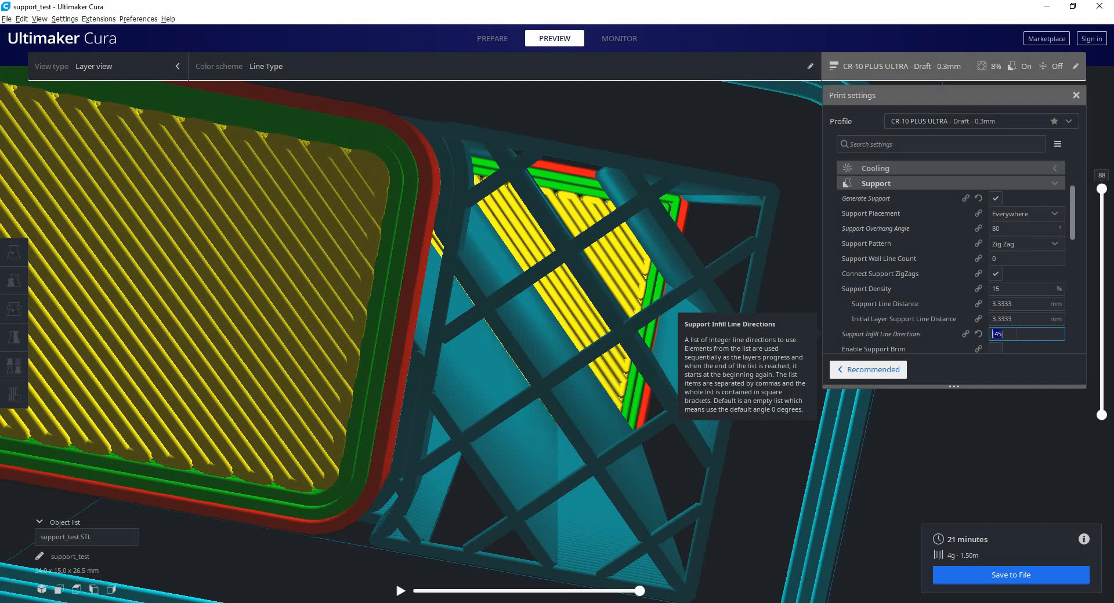
{"action": "type", "text": "[]"}
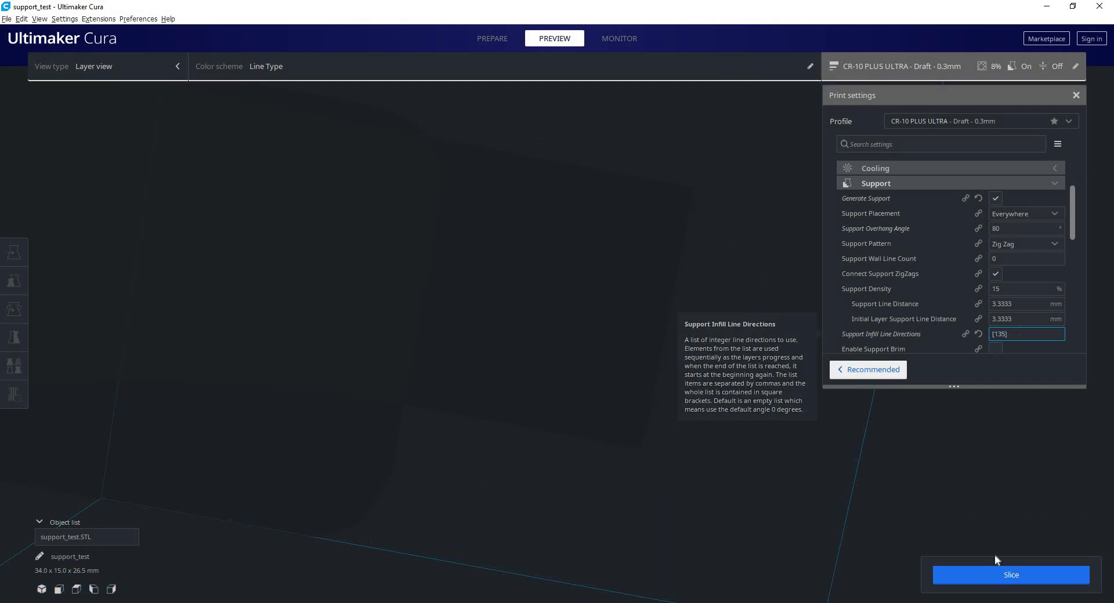
{"action": "left_click", "coordinate": [996, 576]}
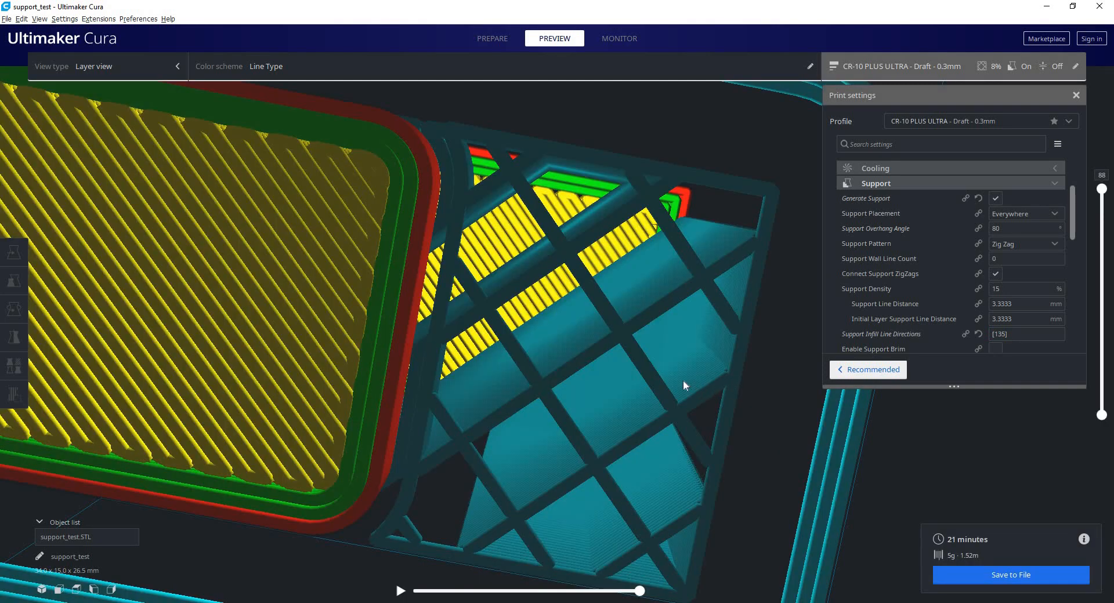
{"action": "right_click_drag", "start_coordinate": [684, 380], "coordinate": [575, 152]}
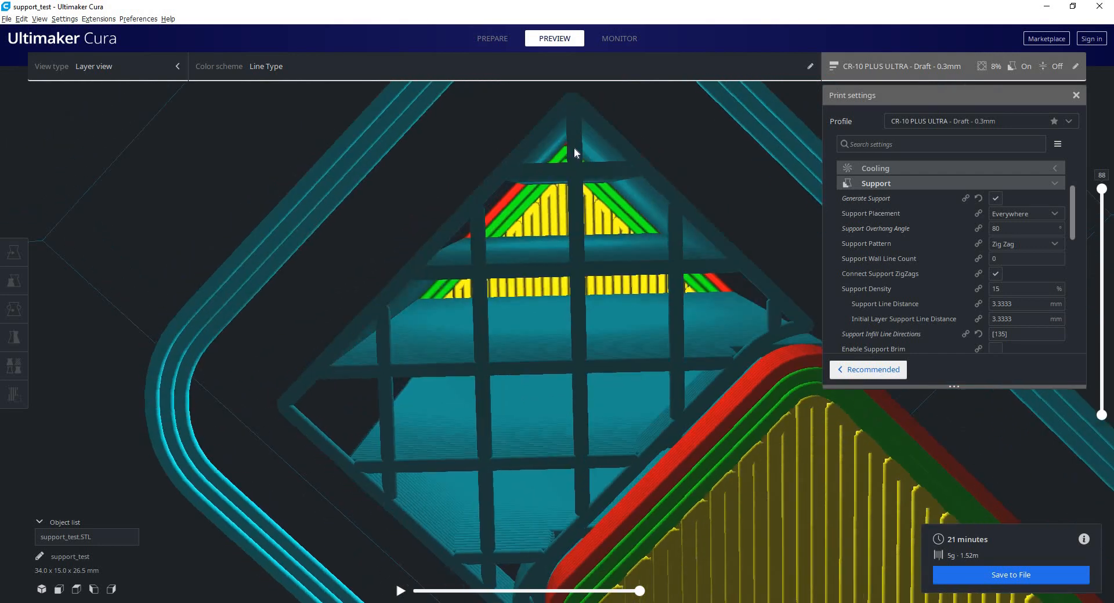
{"action": "right_click_drag", "start_coordinate": [543, 244], "coordinate": [468, 195]}
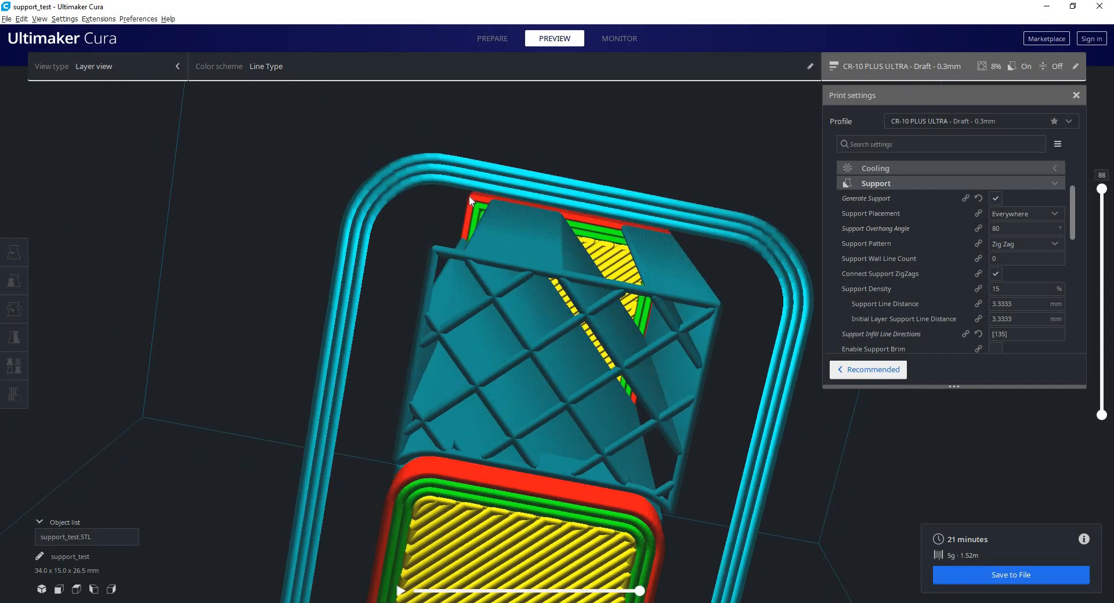
{"action": "right_click_drag", "start_coordinate": [623, 284], "coordinate": [674, 263]}
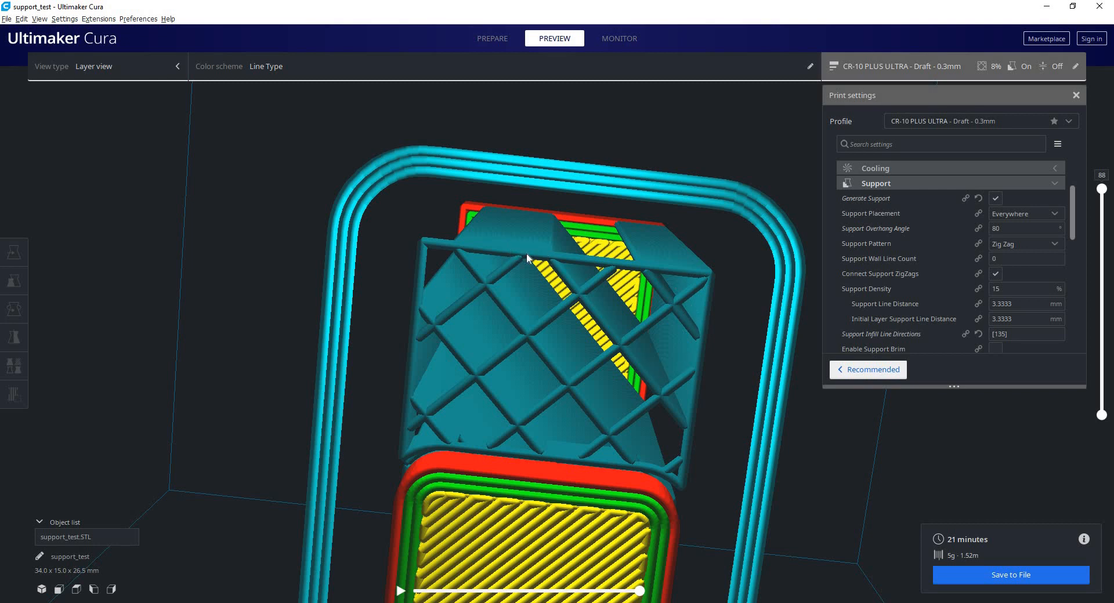
Step: Move the support_test model along the Y axis to about -1.14 mm, reslice and inspect support coverage at the overhang's corners
{"action": "left_click", "coordinate": [601, 236]}
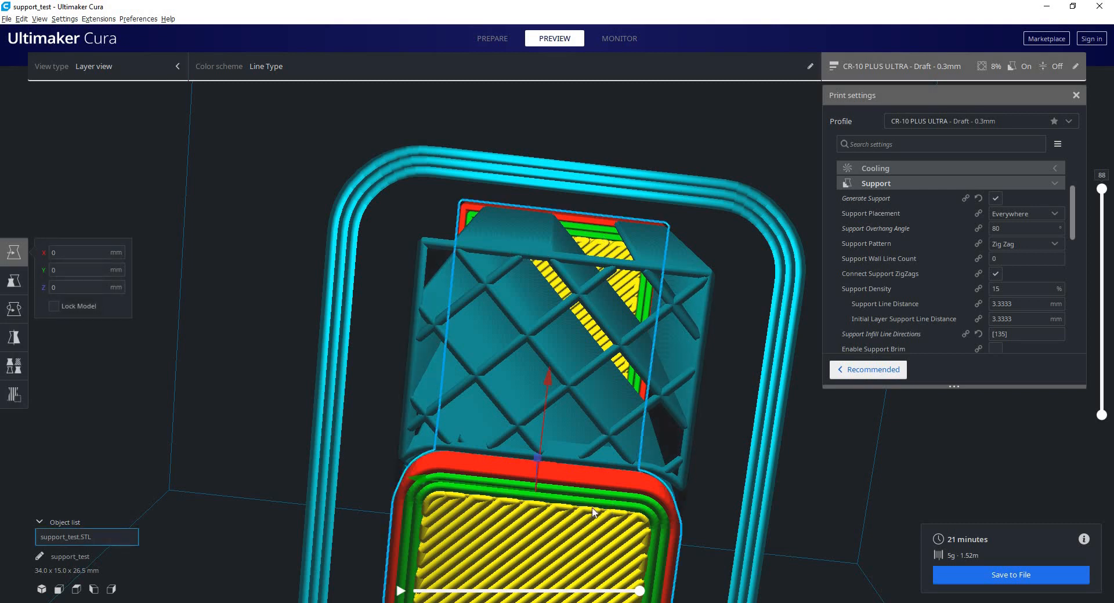
{"action": "left_click_drag", "start_coordinate": [421, 485], "coordinate": [444, 486]}
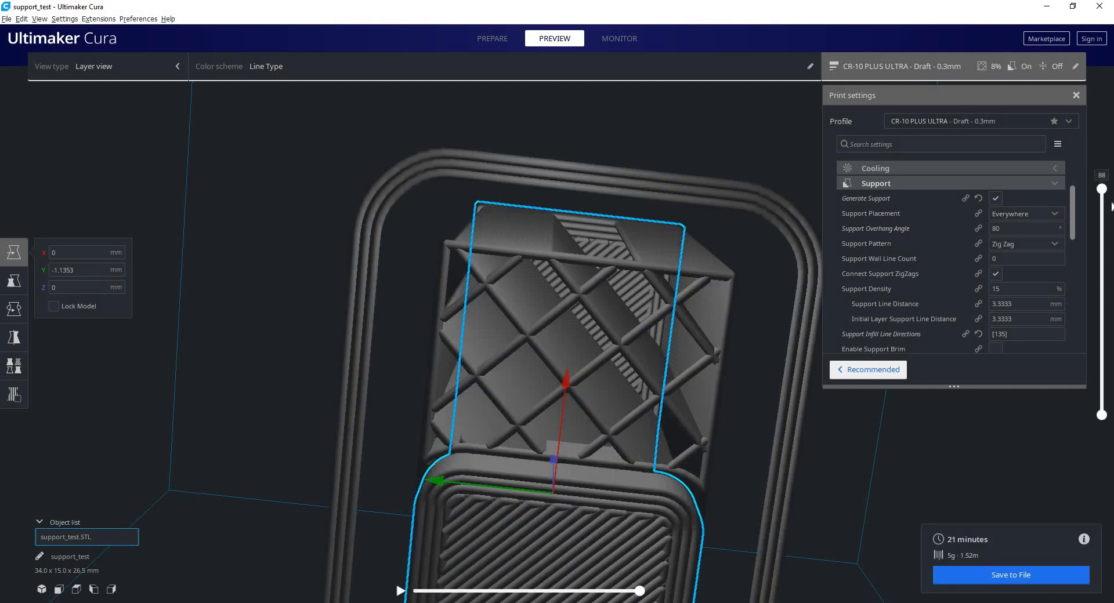
{"action": "right_click_drag", "start_coordinate": [695, 274], "coordinate": [631, 107]}
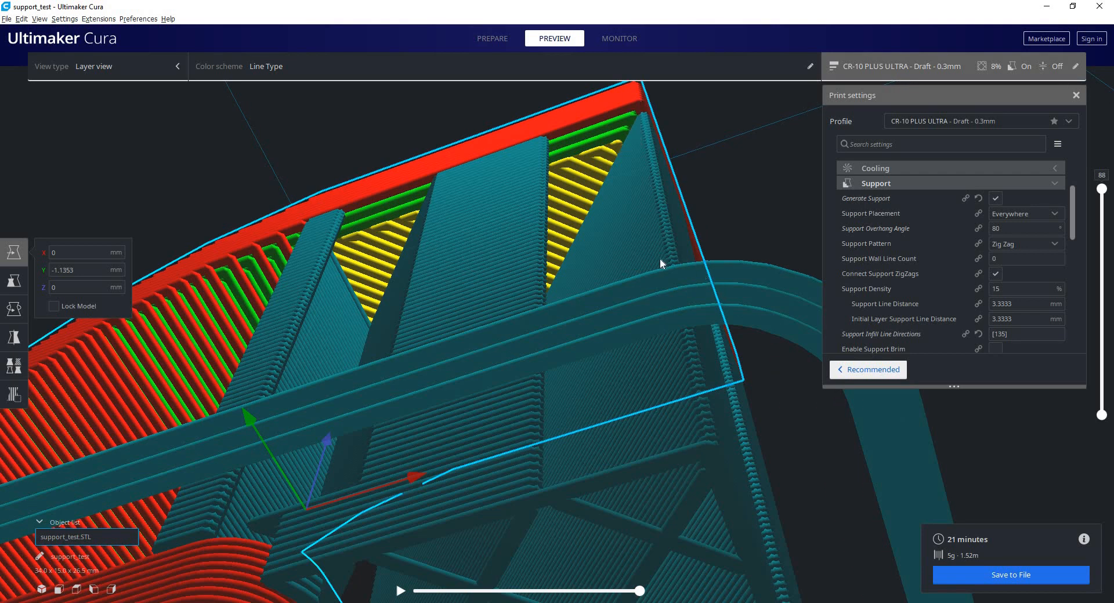
{"action": "right_click_drag", "start_coordinate": [660, 263], "coordinate": [549, 121]}
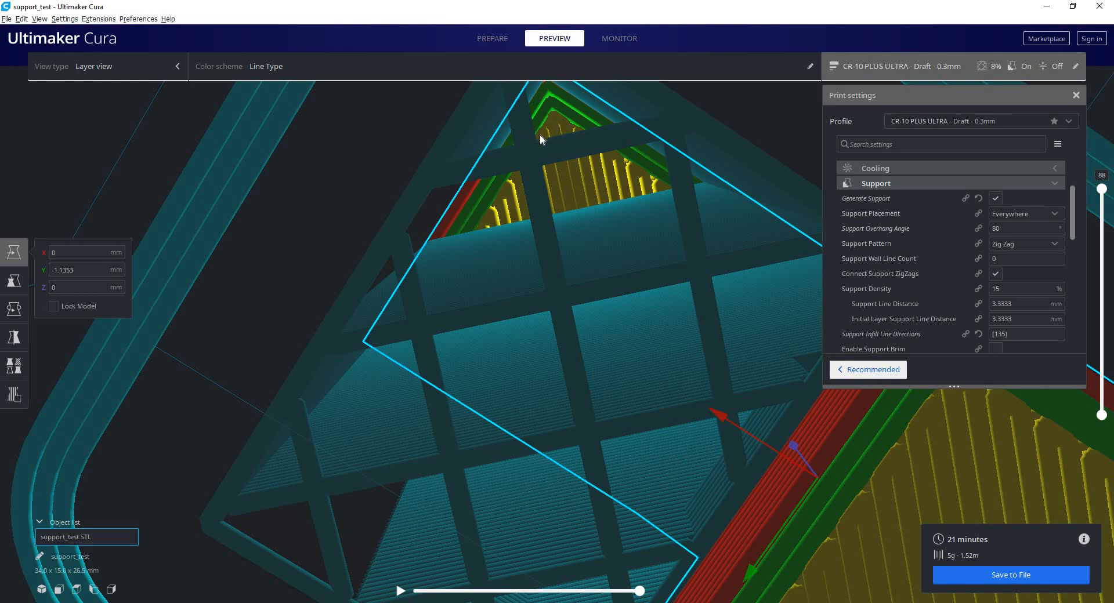
{"action": "right_click_drag", "start_coordinate": [488, 153], "coordinate": [583, 145]}
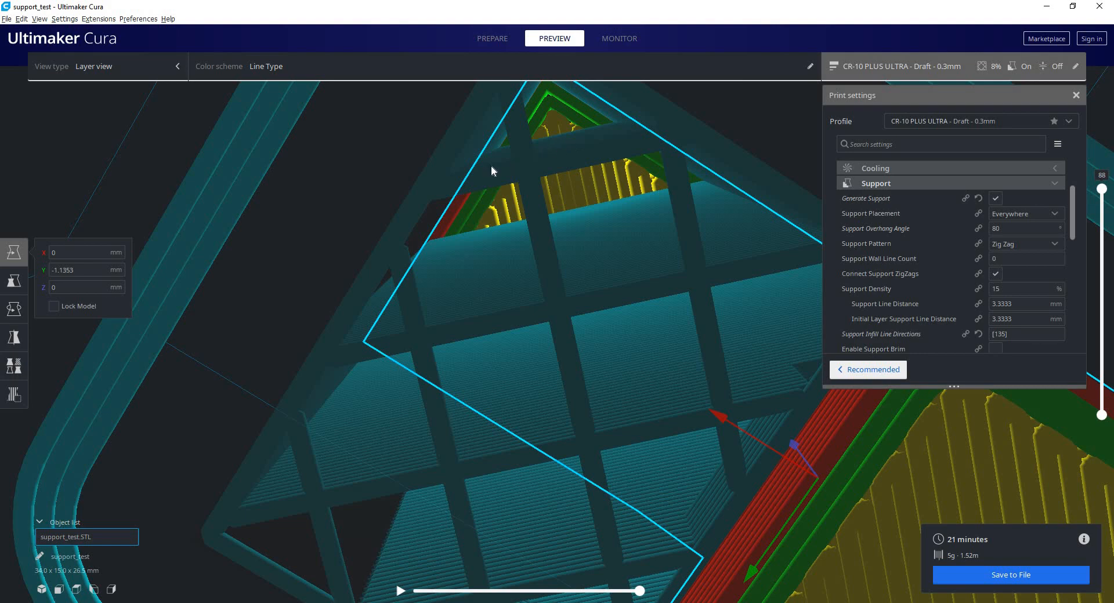
{"action": "right_click_drag", "start_coordinate": [340, 252], "coordinate": [608, 201]}
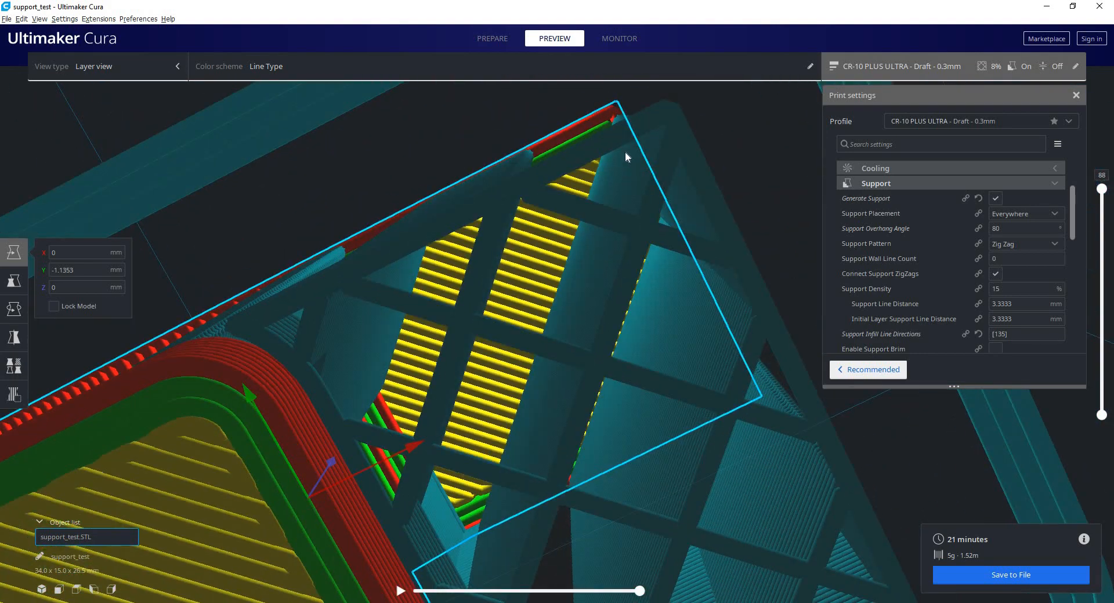
{"action": "scroll", "coordinate": [625, 151], "scroll_direction": "up", "scroll_amount": 2}
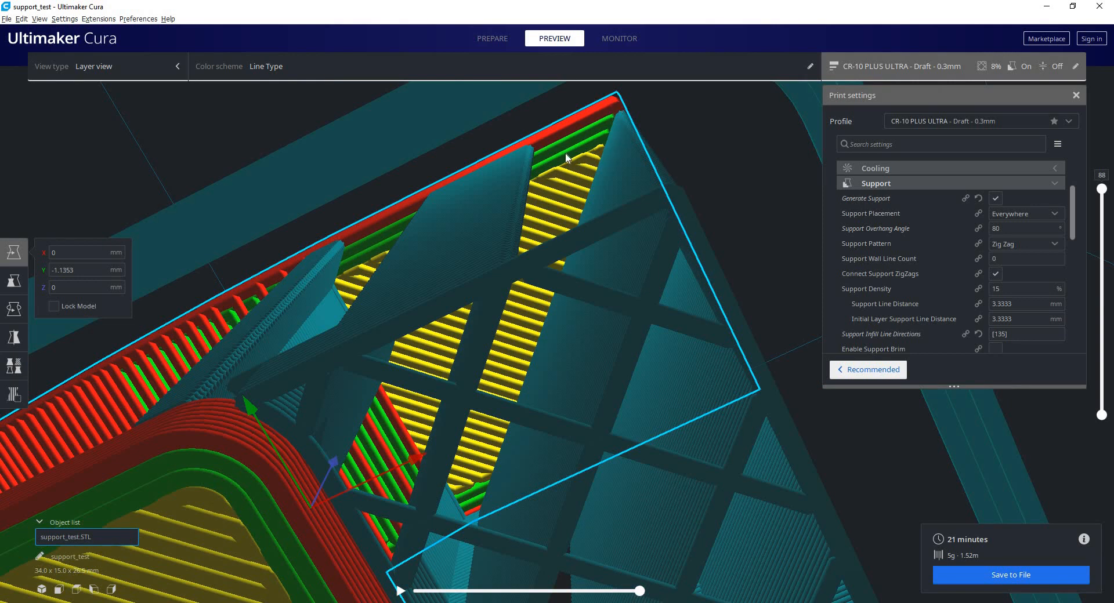
{"action": "scroll", "coordinate": [326, 360], "scroll_direction": "down", "scroll_amount": 2}
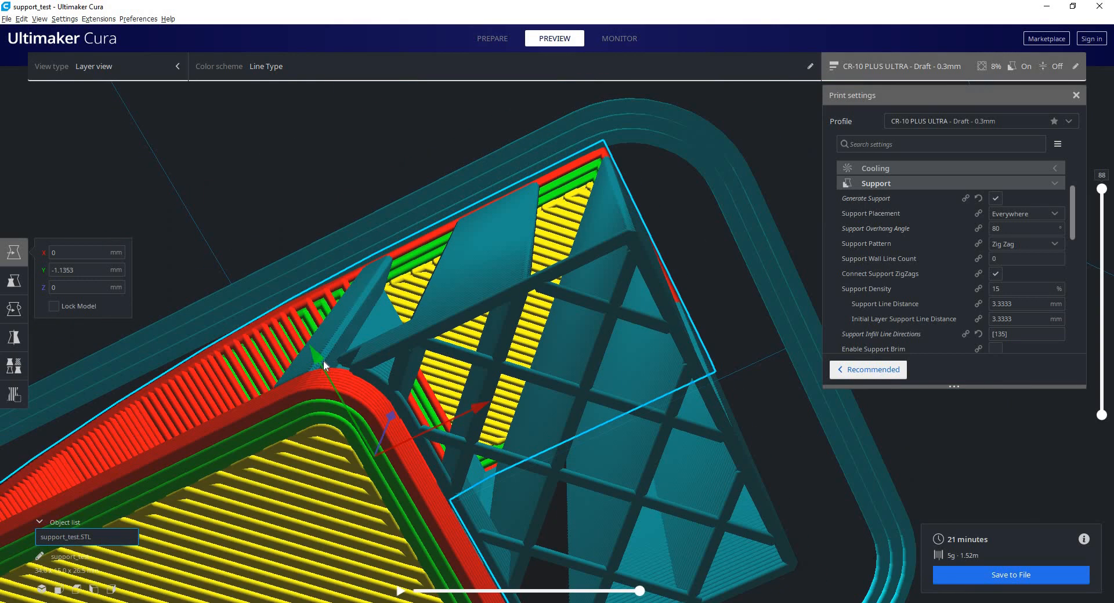
Step: Shift the model further along the Y axis to about -1.5 mm, reslice and check the supports at the overhang's outer corners
{"action": "left_click_drag", "start_coordinate": [324, 362], "coordinate": [371, 386]}
{"action": "left_click", "coordinate": [965, 581]}
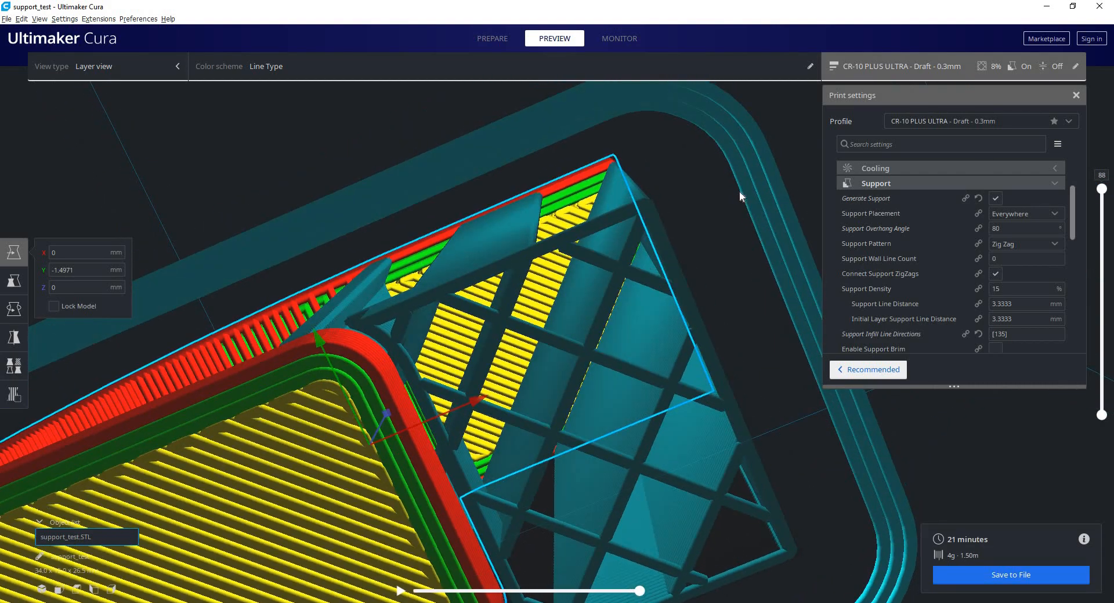
{"action": "right_click_drag", "start_coordinate": [740, 191], "coordinate": [468, 139]}
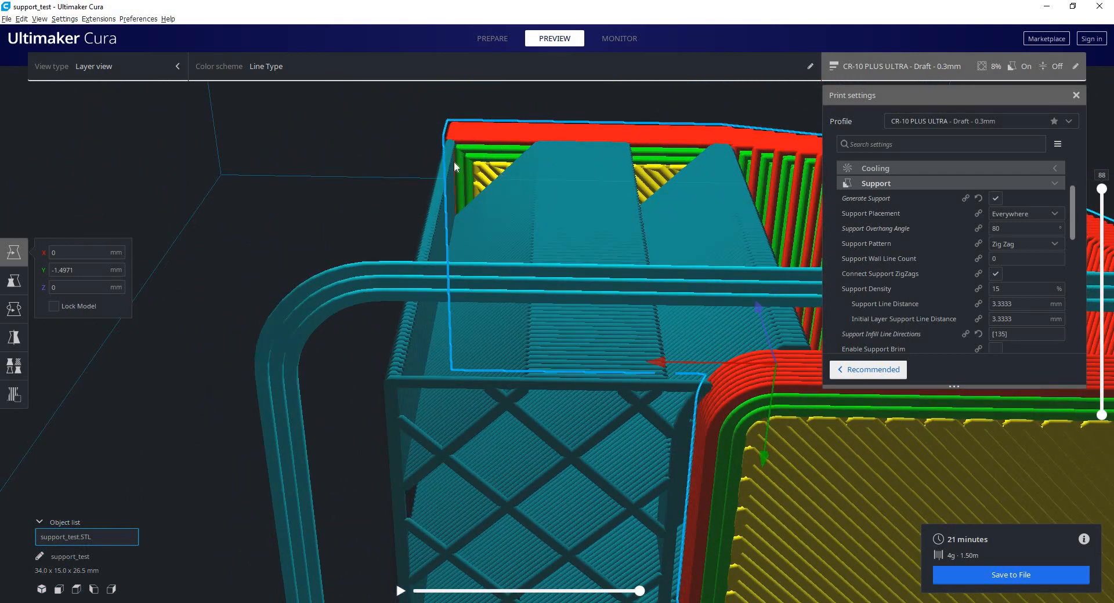
Step: Set the support density to 25% and reslice the model
{"action": "scroll", "coordinate": [448, 217], "scroll_direction": "down", "scroll_amount": 6}
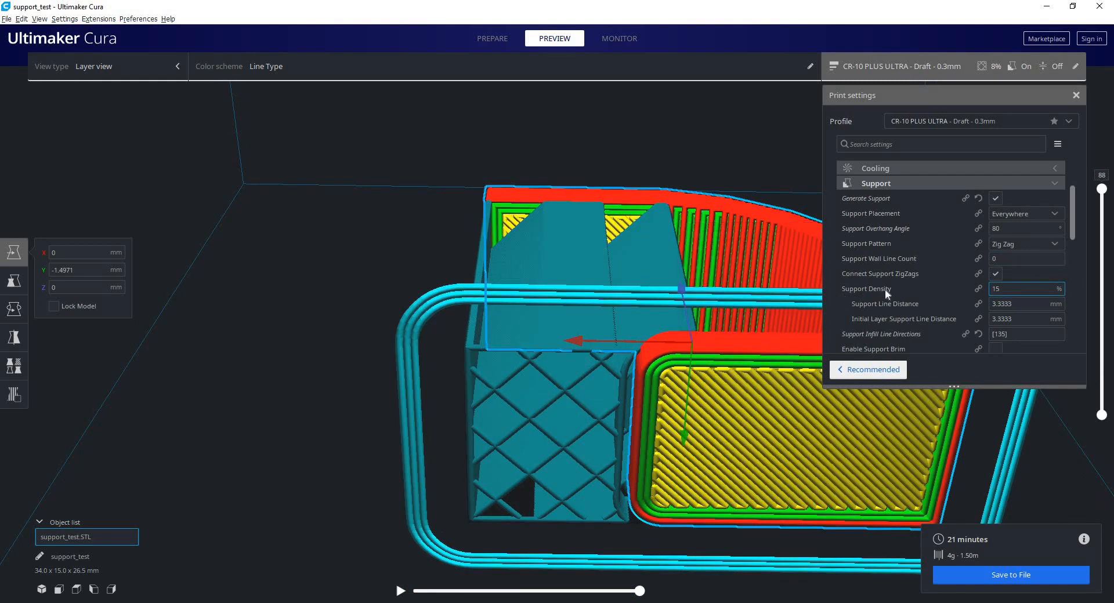
{"action": "mouse_move", "coordinate": [873, 290]}
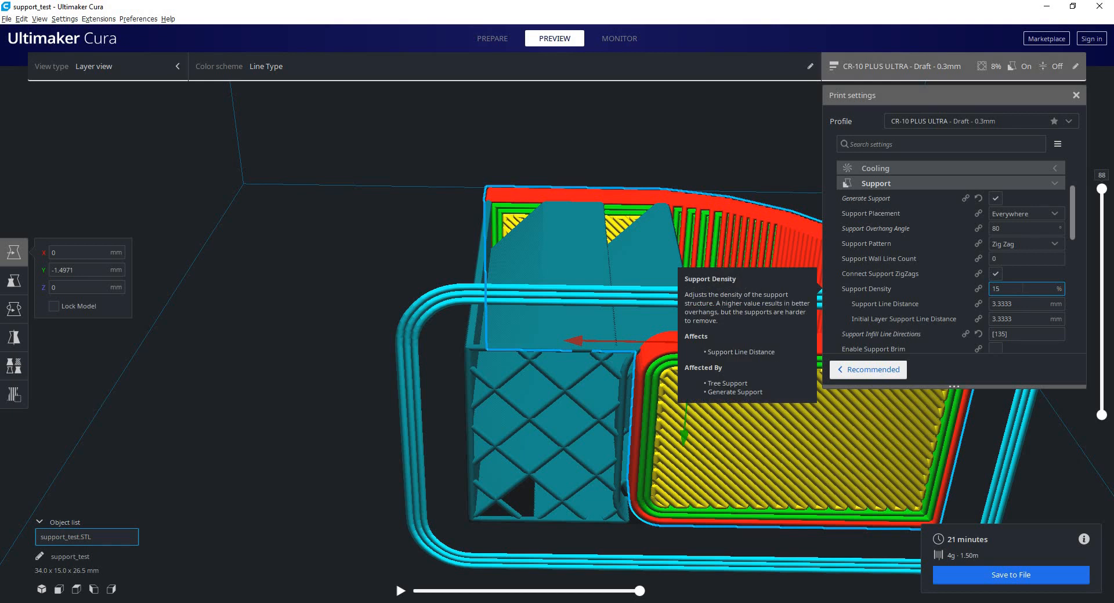
{"action": "mouse_move", "coordinate": [875, 342]}
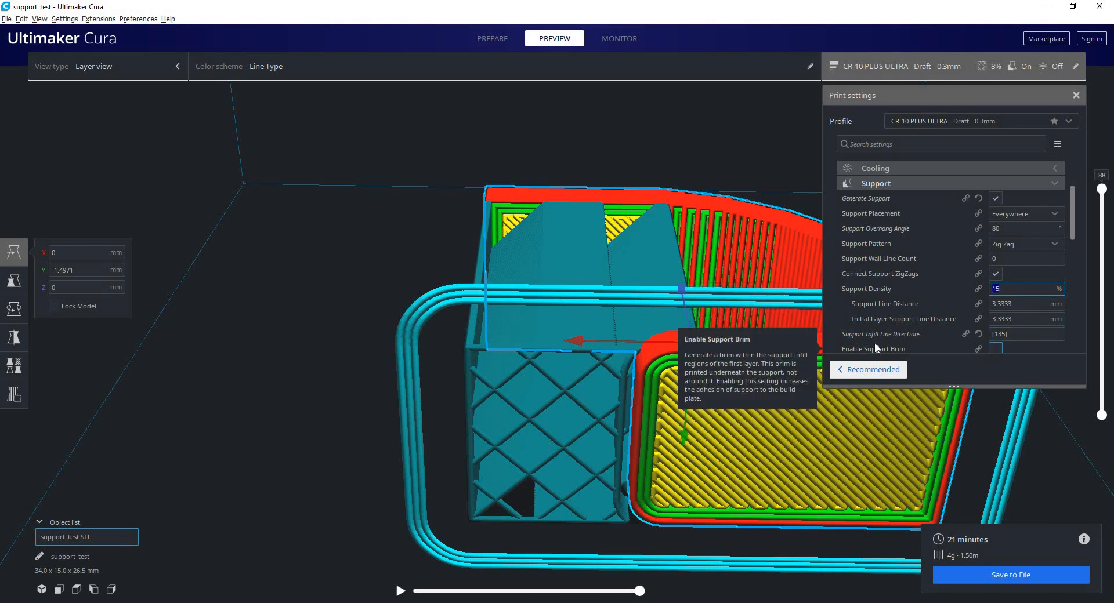
{"action": "type", "text": "25"}
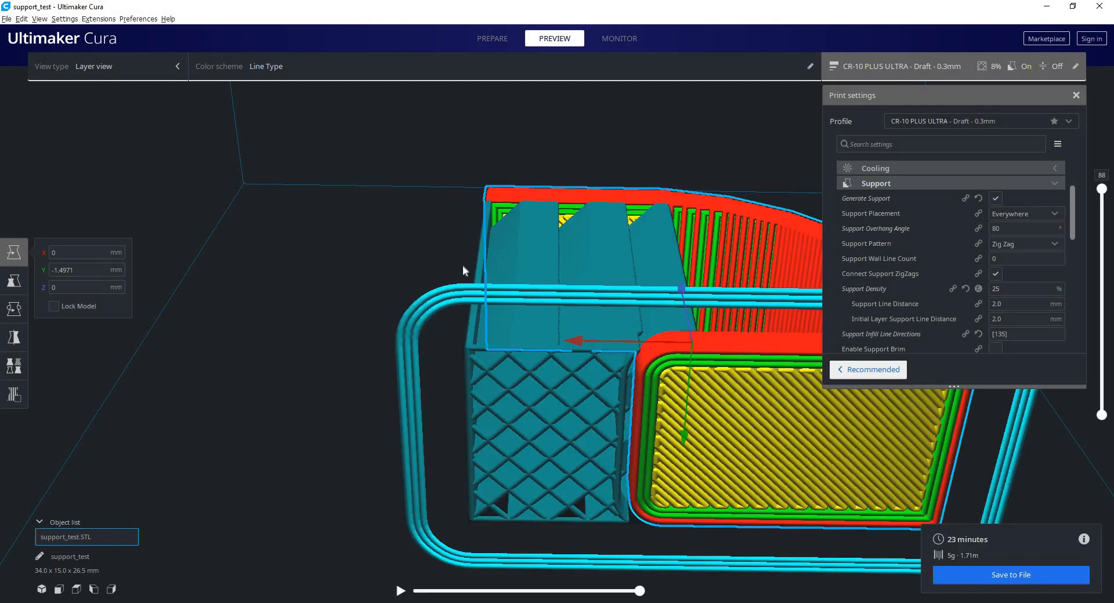
Step: Examine the 25% density supports from below and from the sides, checking the overhang's corners and remaining gaps
{"action": "scroll", "coordinate": [417, 232], "scroll_direction": "up", "scroll_amount": 5}
{"action": "right_click_drag", "start_coordinate": [388, 227], "coordinate": [481, 248]}
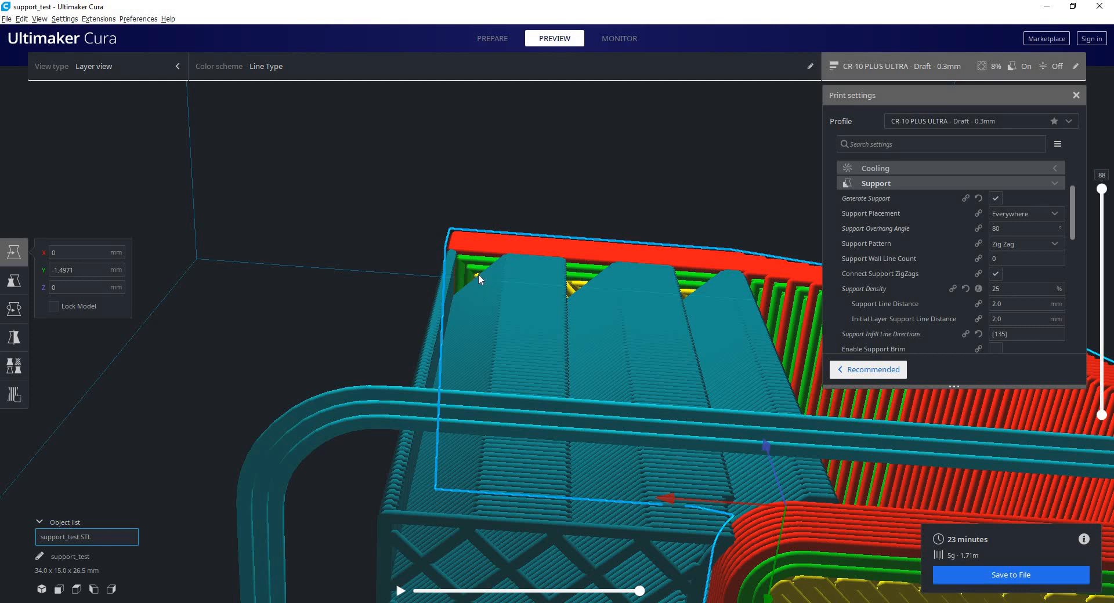
{"action": "right_click_drag", "start_coordinate": [463, 295], "coordinate": [315, 252]}
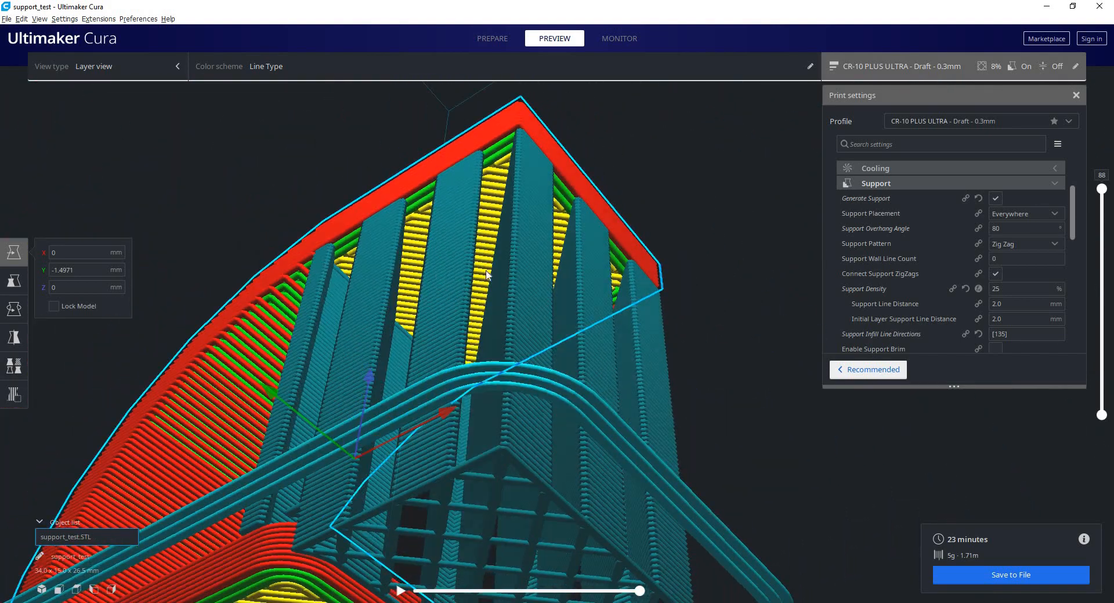
{"action": "right_click_drag", "start_coordinate": [489, 276], "coordinate": [474, 134]}
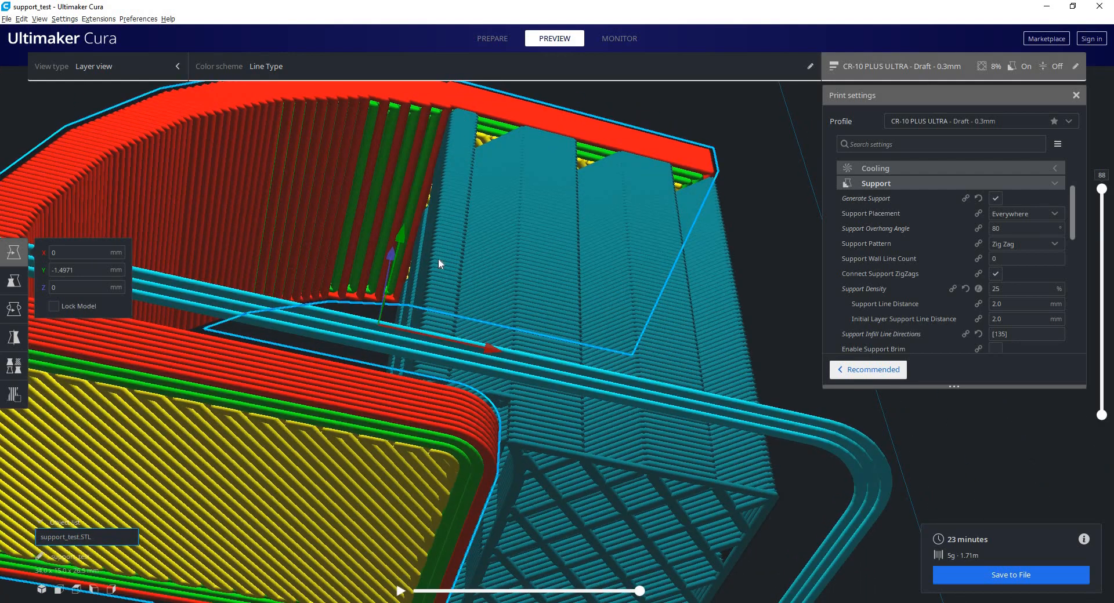
{"action": "right_click_drag", "start_coordinate": [439, 263], "coordinate": [680, 219]}
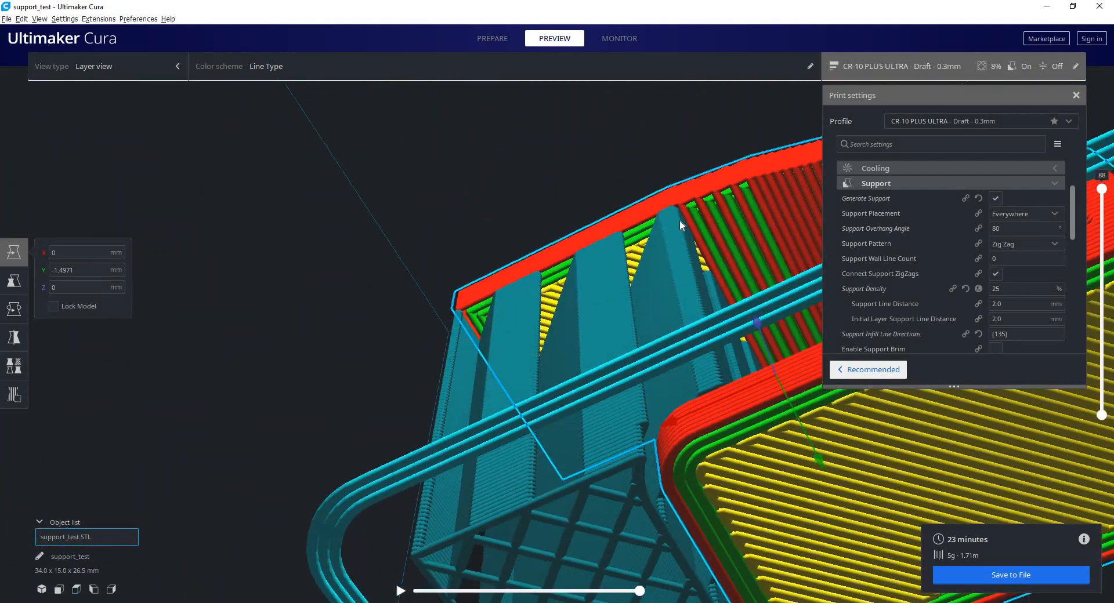
{"action": "right_click_drag", "start_coordinate": [666, 287], "coordinate": [181, 394]}
{"action": "right_click_drag", "start_coordinate": [321, 428], "coordinate": [432, 412]}
{"action": "middle_click_drag", "start_coordinate": [432, 409], "coordinate": [365, 357]}
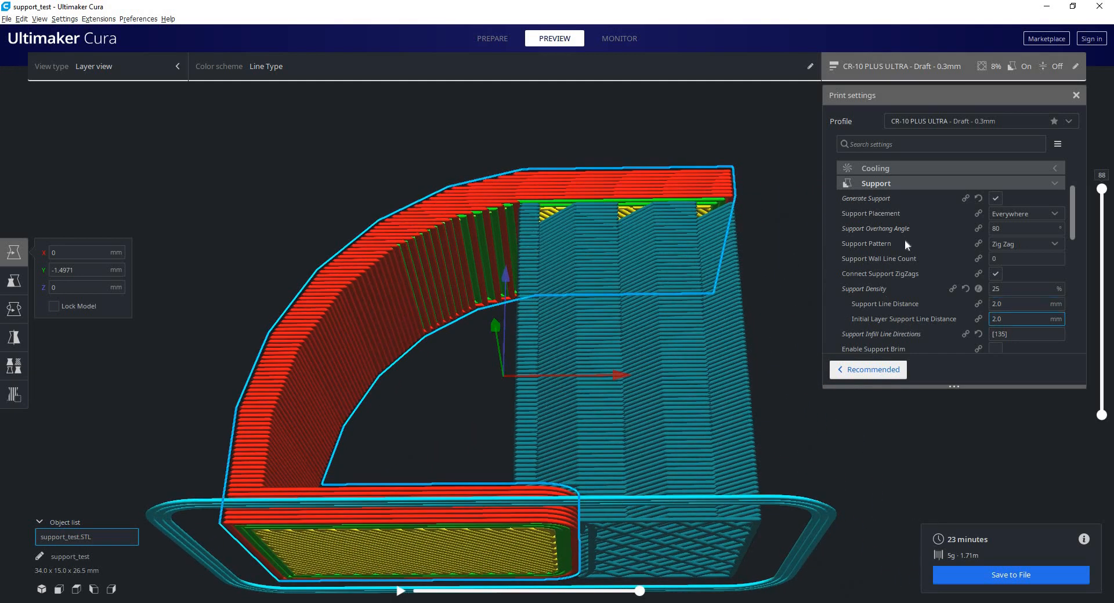
Step: Examine the angle markings engraved along the solid model's curve, compared with the support overhang angle, and return to the sliced layer preview
{"action": "mouse_move", "coordinate": [910, 228]}
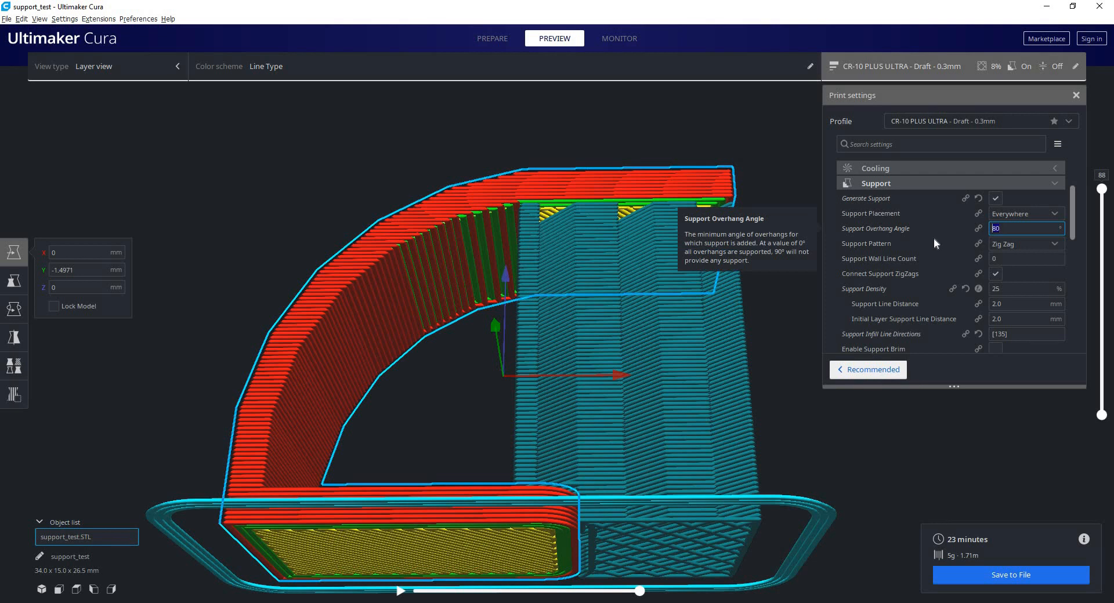
{"action": "left_click", "coordinate": [492, 38]}
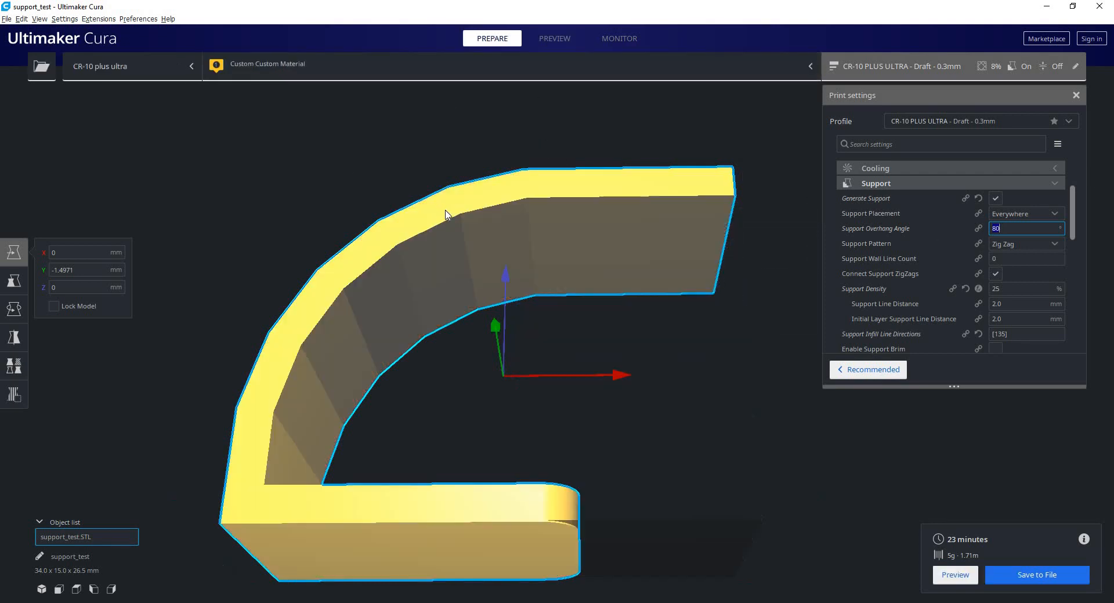
{"action": "right_click_drag", "start_coordinate": [446, 210], "coordinate": [506, 241]}
{"action": "right_click_drag", "start_coordinate": [428, 549], "coordinate": [481, 495]}
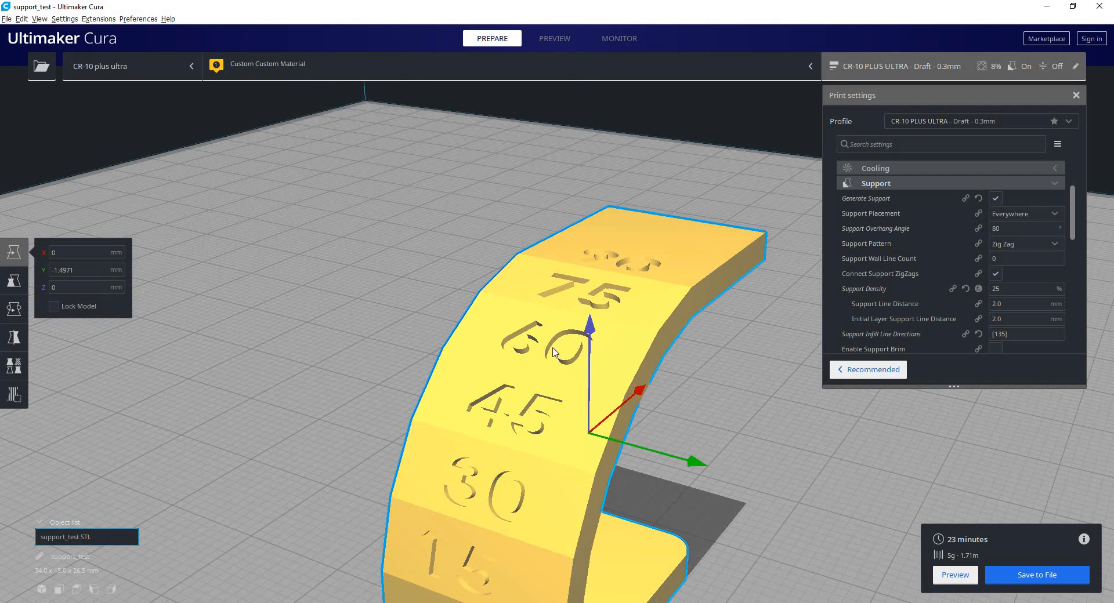
{"action": "right_click_drag", "start_coordinate": [537, 382], "coordinate": [562, 333]}
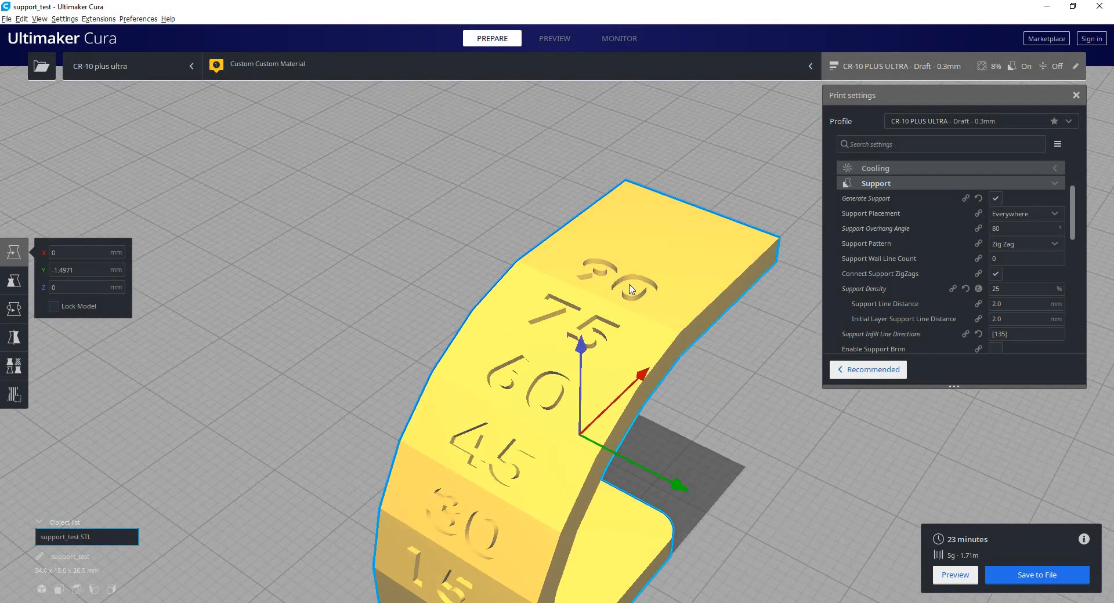
{"action": "right_click_drag", "start_coordinate": [637, 290], "coordinate": [602, 290]}
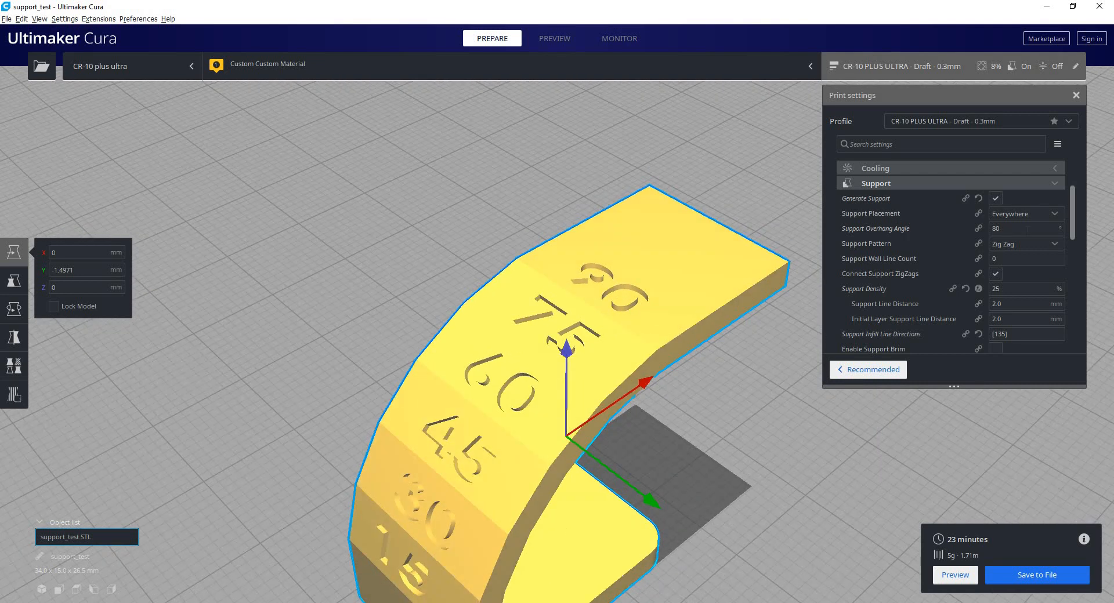
{"action": "left_click_drag", "start_coordinate": [1027, 231], "coordinate": [800, 314]}
{"action": "right_click_drag", "start_coordinate": [695, 395], "coordinate": [517, 237]}
{"action": "left_click", "coordinate": [947, 577]}
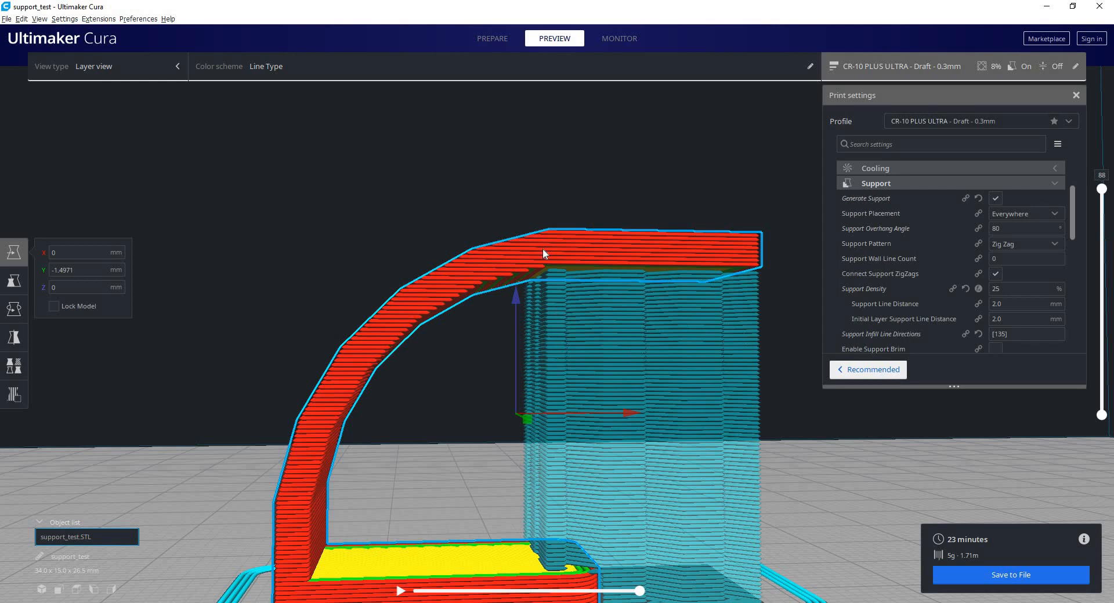
Step: Set the support overhang angle to 65°, reslice, and compare the supported area with the model's angle markings and from below
{"action": "left_click", "coordinate": [1017, 228]}
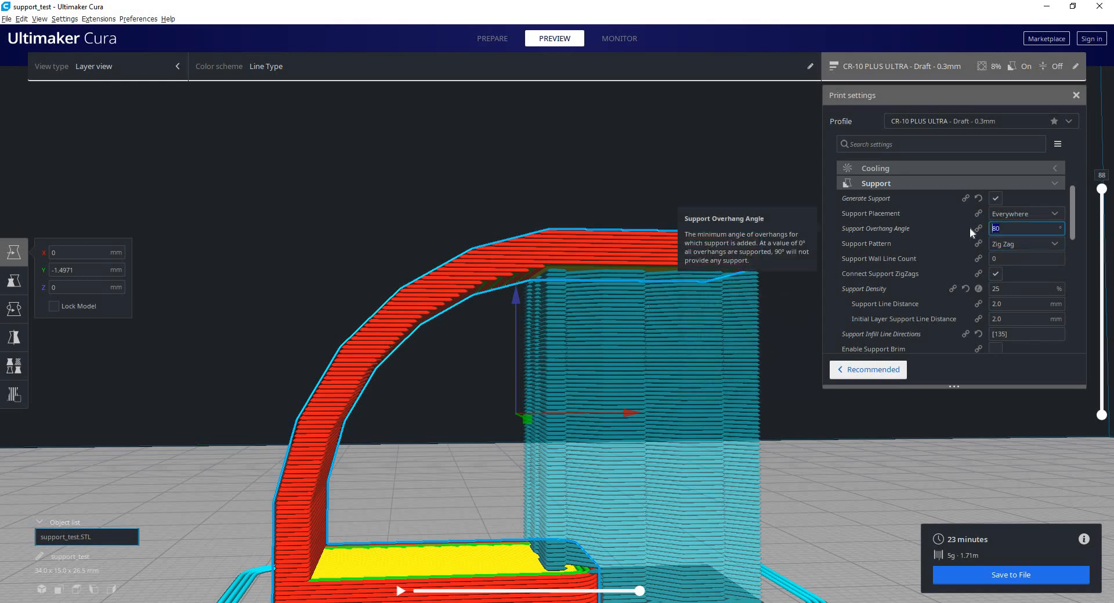
{"action": "type", "text": "65"}
{"action": "key", "text": "Return"}
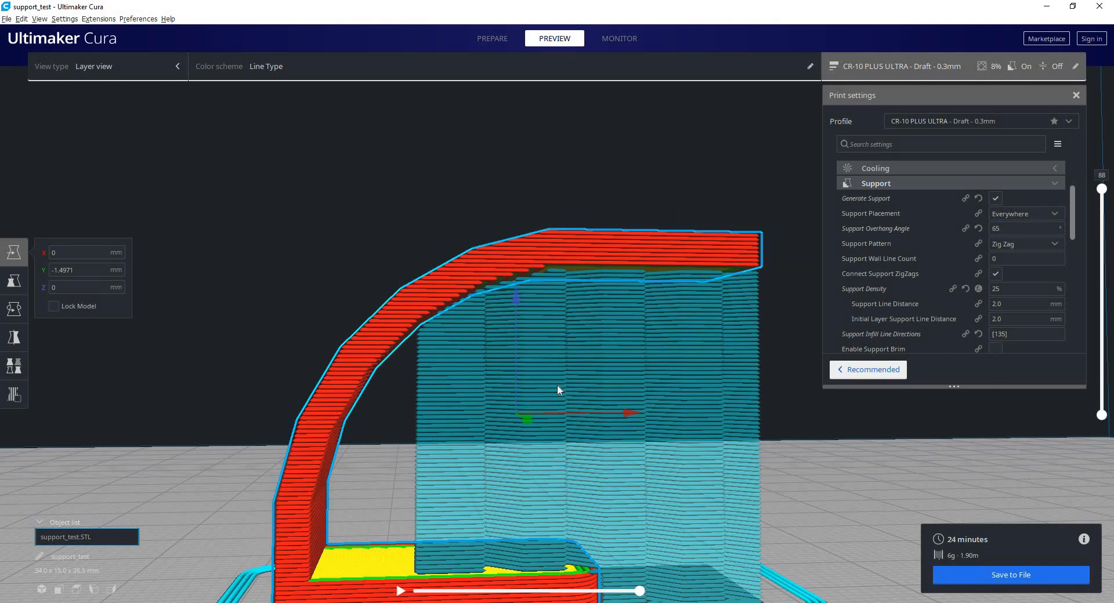
{"action": "right_click_drag", "start_coordinate": [506, 388], "coordinate": [487, 39]}
{"action": "left_click", "coordinate": [490, 38]}
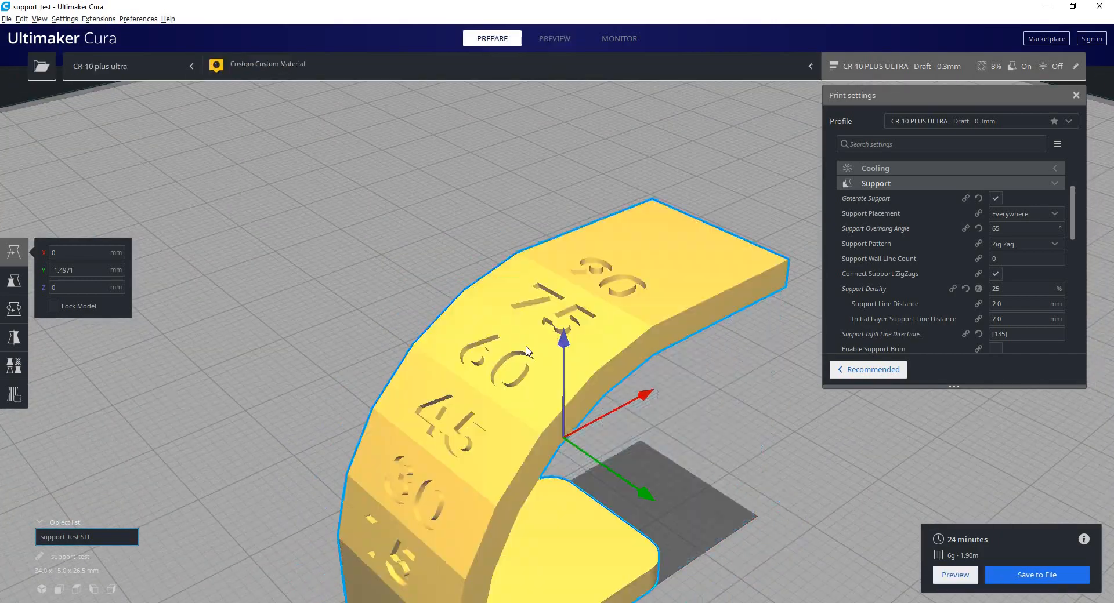
{"action": "left_click", "coordinate": [555, 39]}
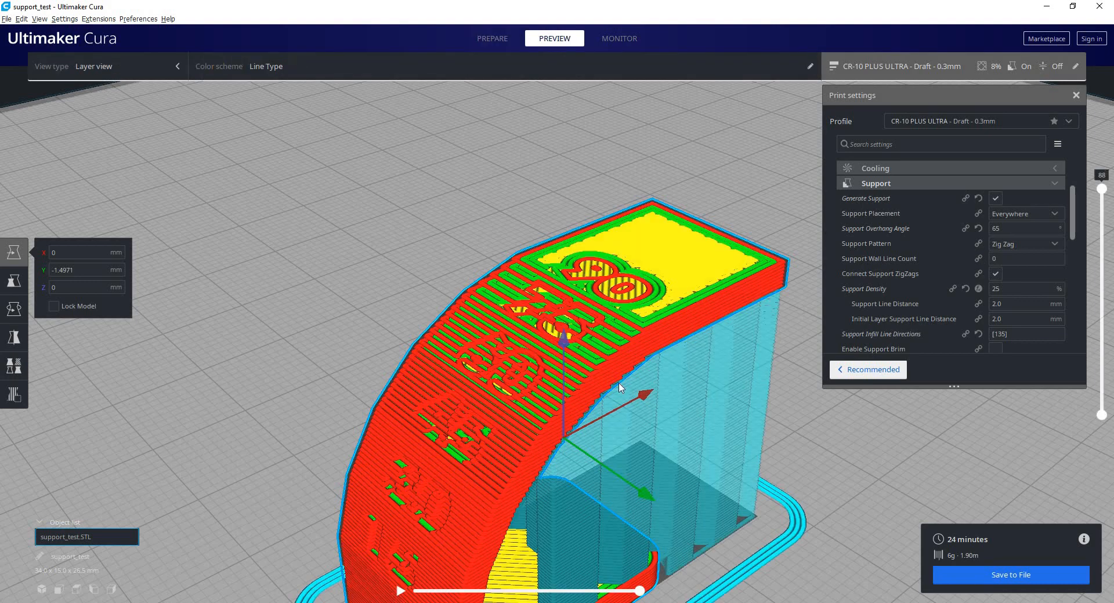
{"action": "right_click_drag", "start_coordinate": [487, 340], "coordinate": [389, 222]}
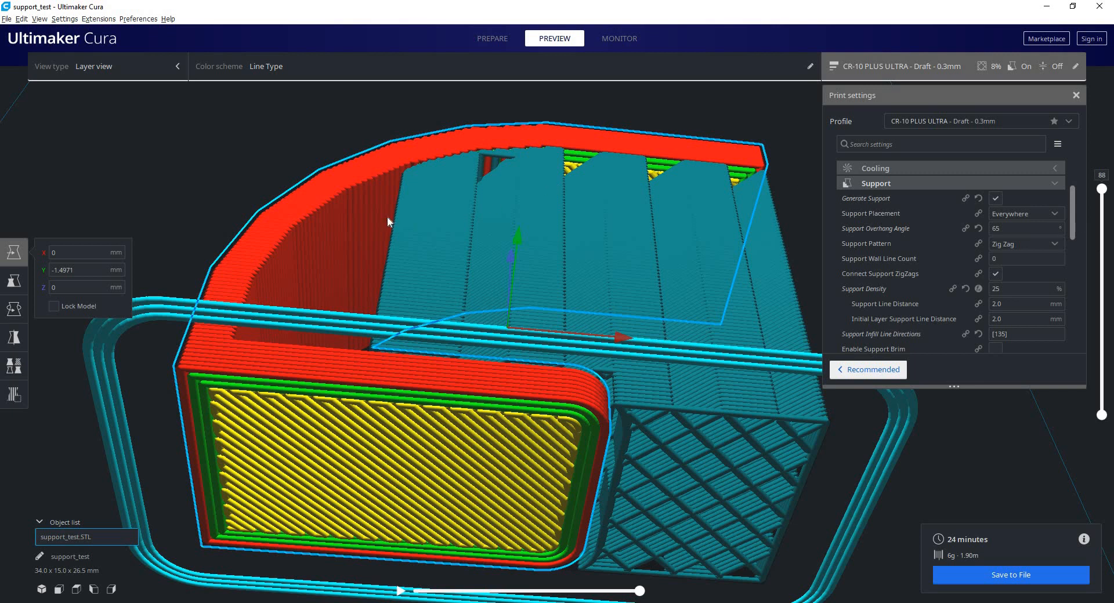
{"action": "right_click_drag", "start_coordinate": [379, 251], "coordinate": [374, 263]}
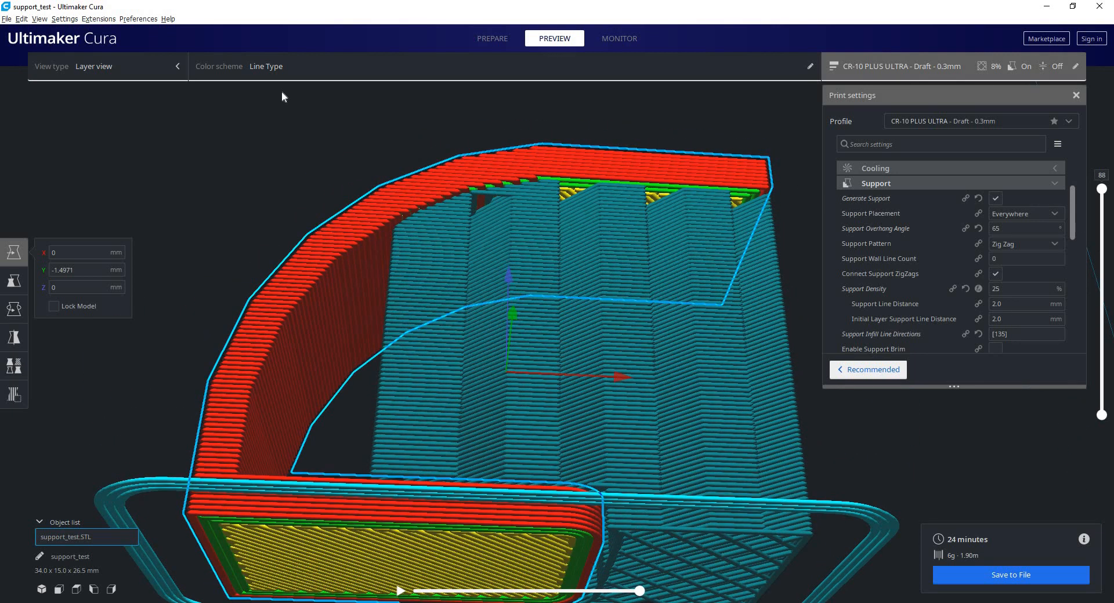
Step: Hide the helper structures in the layer preview, leaving only the model's shell and infill displayed
{"action": "left_click", "coordinate": [270, 66]}
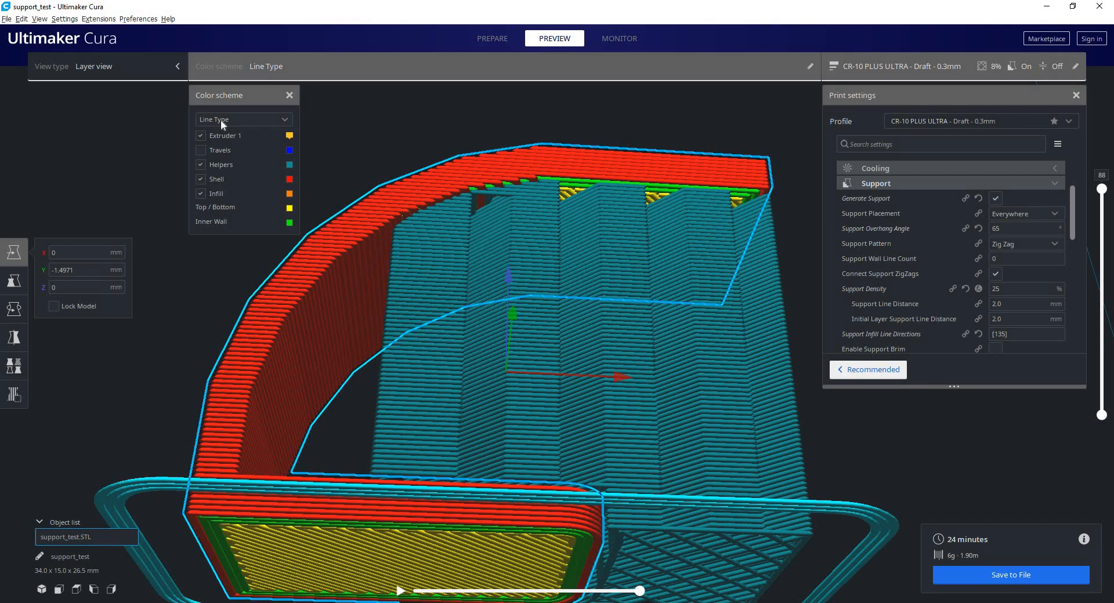
{"action": "left_click", "coordinate": [200, 166]}
{"action": "left_click", "coordinate": [615, 331]}
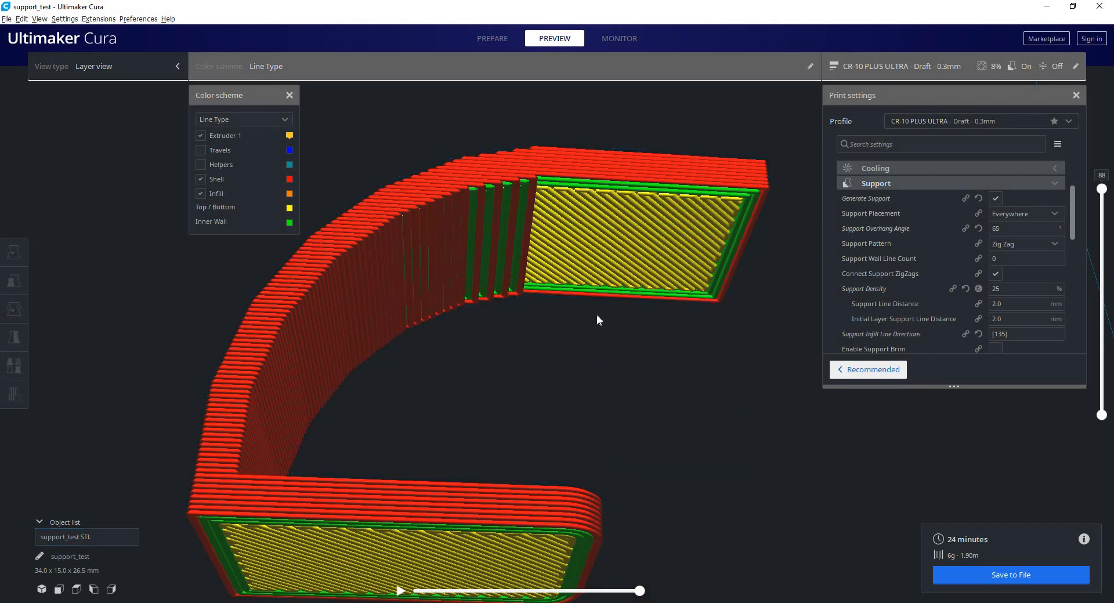
Step: Examine the underside of the curved overhang up close, checking layer steps and exposed inner walls as the angle flattens
{"action": "right_click_drag", "start_coordinate": [597, 315], "coordinate": [500, 335]}
{"action": "scroll", "coordinate": [532, 345], "scroll_direction": "up", "scroll_amount": 4}
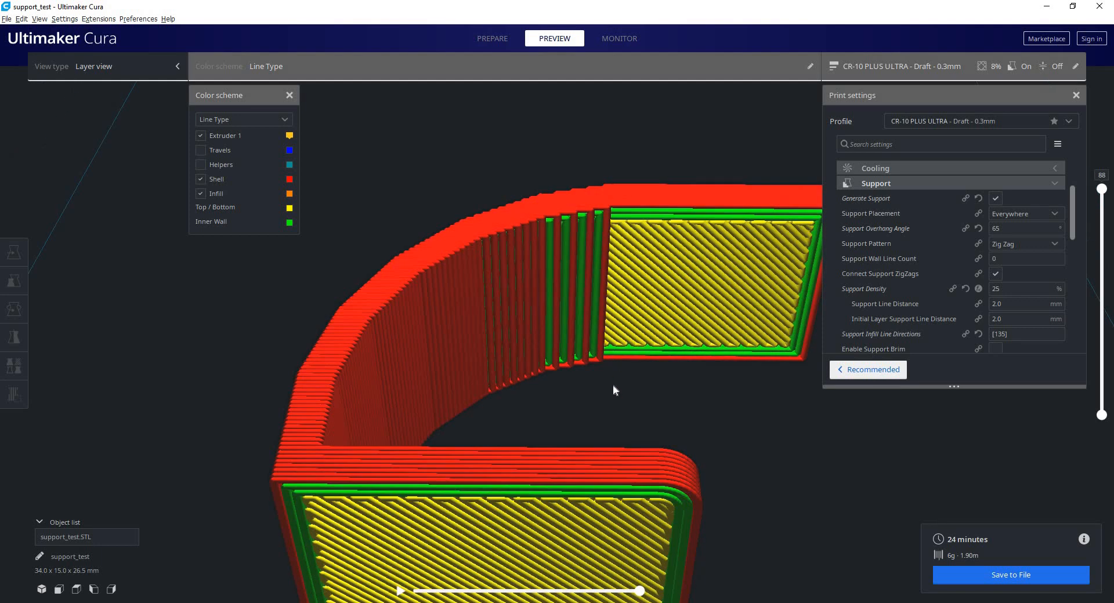
{"action": "right_click_drag", "start_coordinate": [613, 384], "coordinate": [582, 379]}
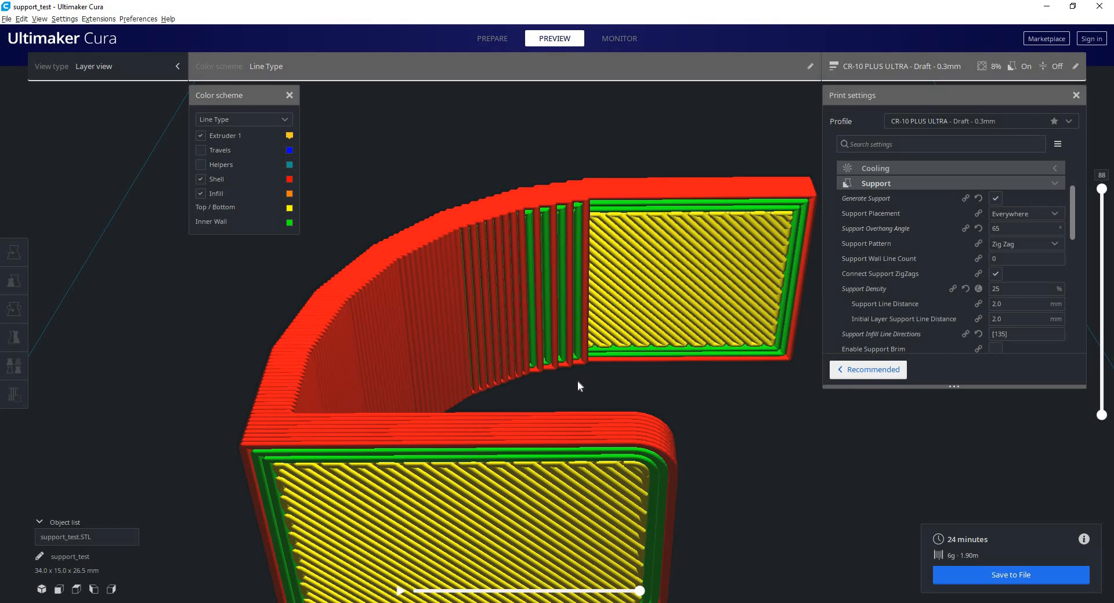
{"action": "scroll", "coordinate": [268, 405], "scroll_direction": "up", "scroll_amount": 2}
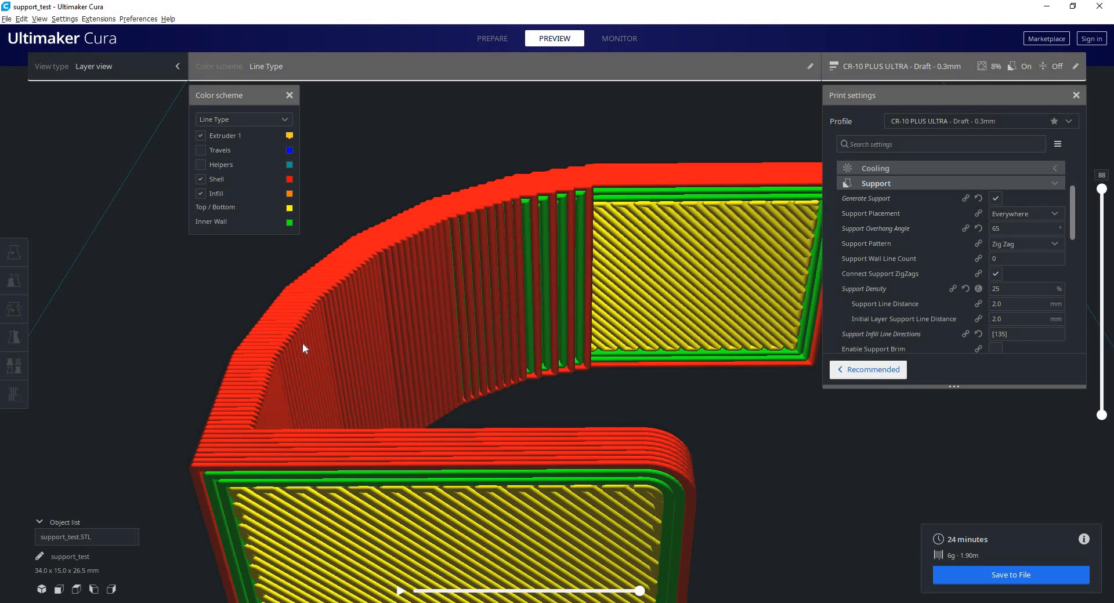
{"action": "right_click_drag", "start_coordinate": [369, 296], "coordinate": [317, 462]}
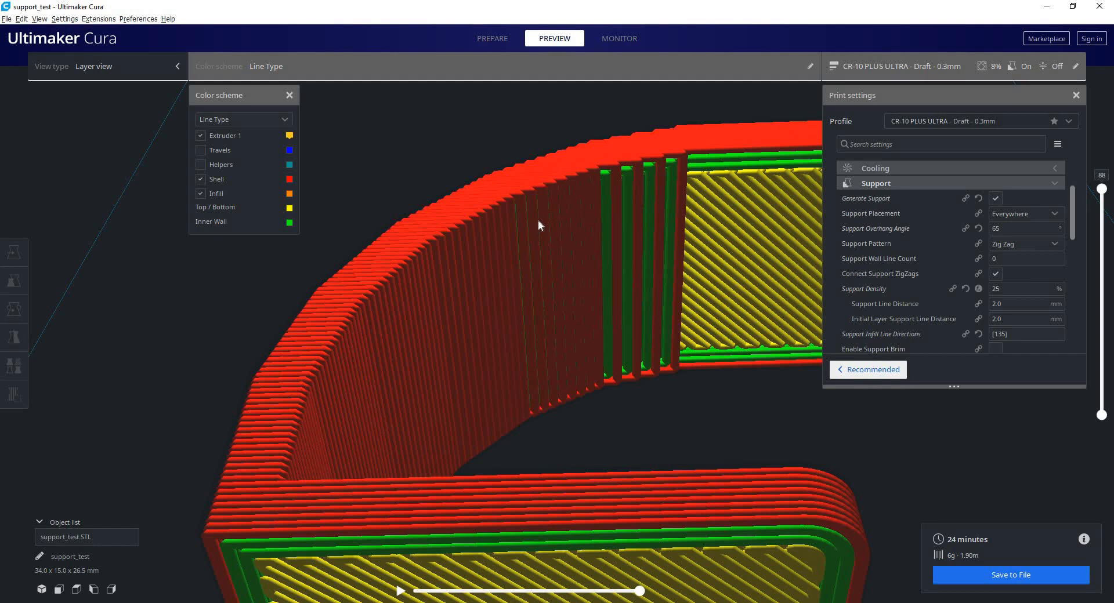
{"action": "scroll", "coordinate": [542, 248], "scroll_direction": "up", "scroll_amount": 5}
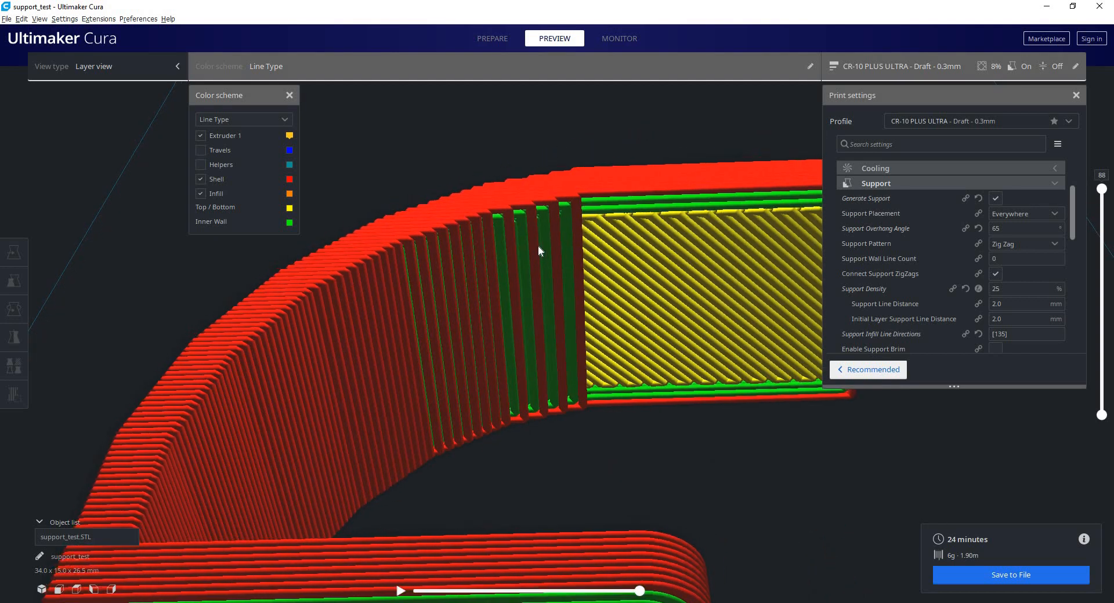
{"action": "scroll", "coordinate": [545, 166], "scroll_direction": "down", "scroll_amount": 2}
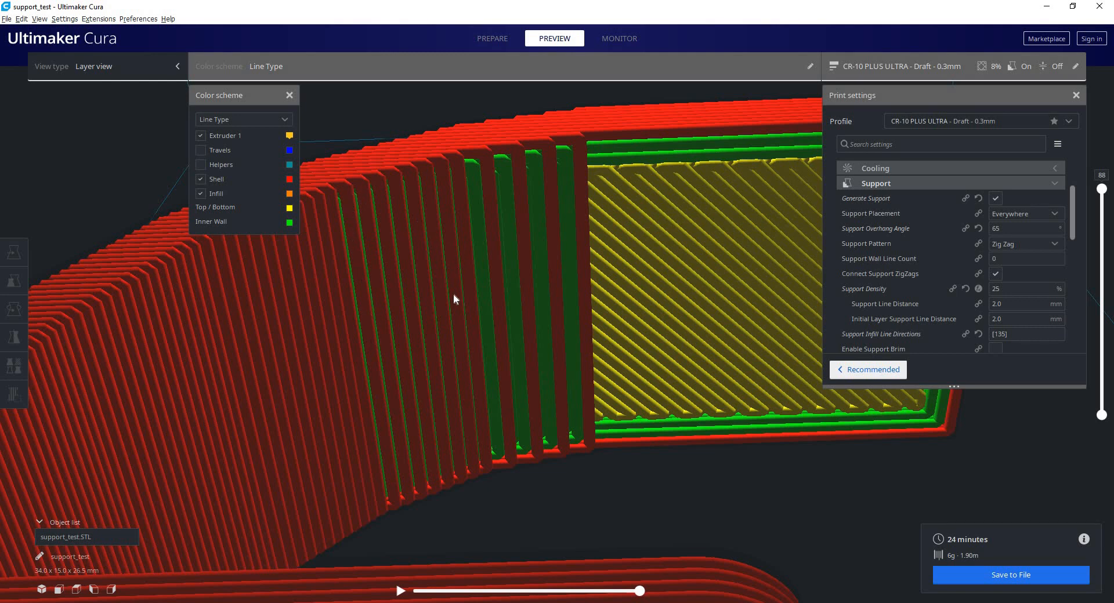
{"action": "scroll", "coordinate": [454, 295], "scroll_direction": "down", "scroll_amount": 2}
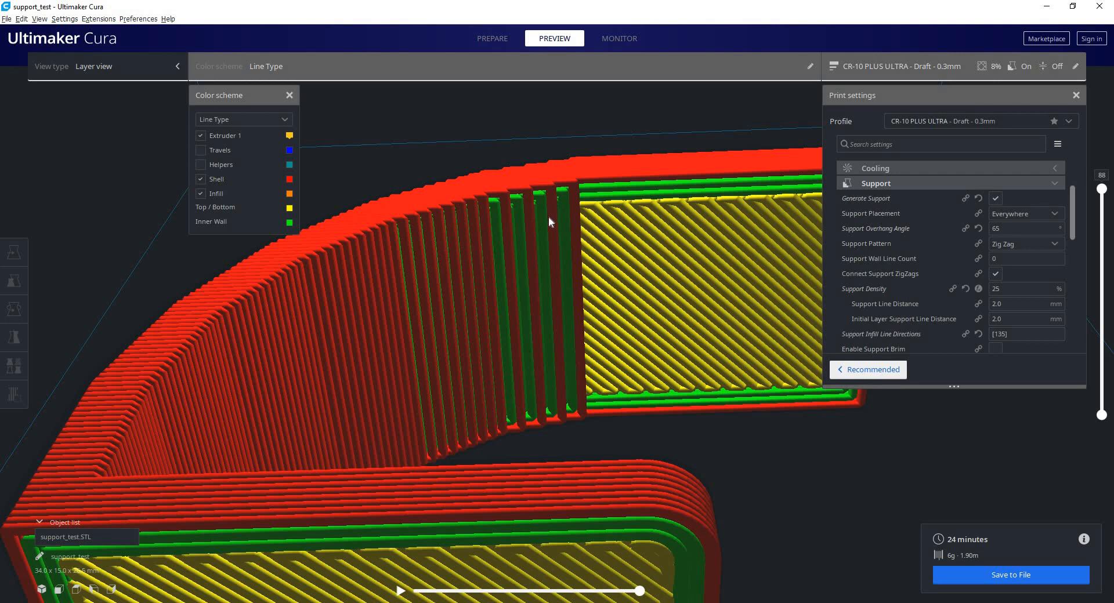
{"action": "right_click_drag", "start_coordinate": [541, 266], "coordinate": [540, 278]}
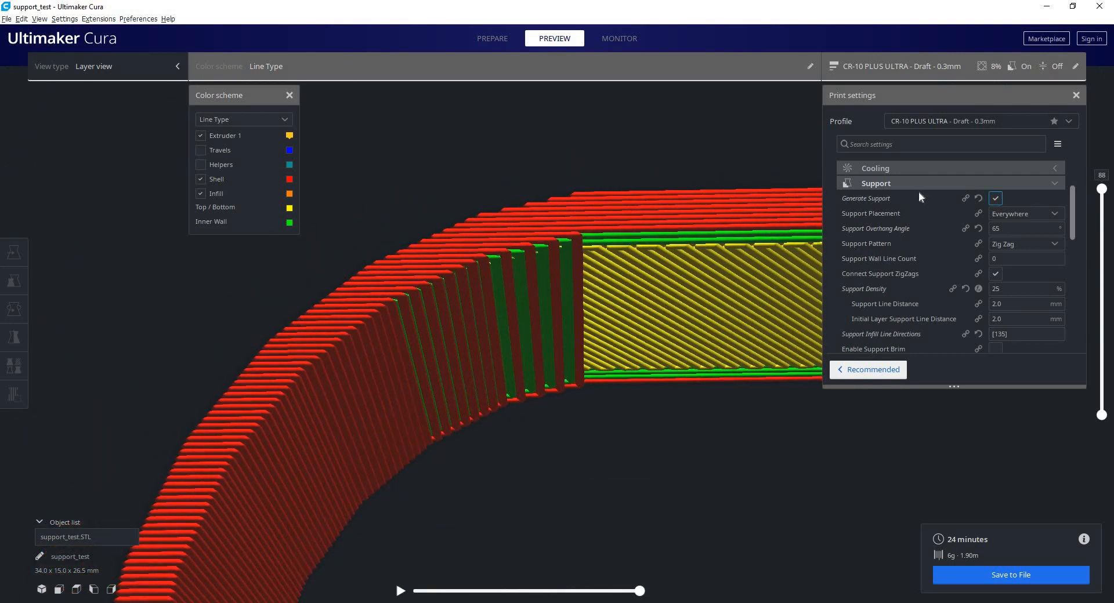
Step: Show the Quality settings with the layer height and inspect the spacing between layers beneath the curved overhang
{"action": "scroll", "coordinate": [934, 191], "scroll_direction": "up", "scroll_amount": 5}
{"action": "left_click", "coordinate": [949, 168]}
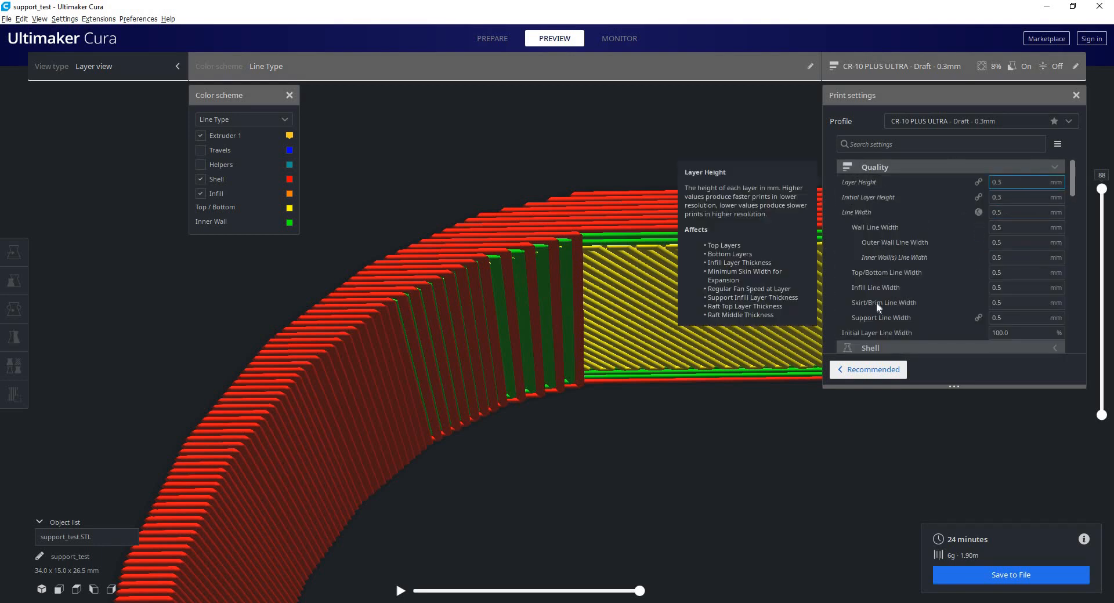
{"action": "scroll", "coordinate": [427, 413], "scroll_direction": "up", "scroll_amount": 2}
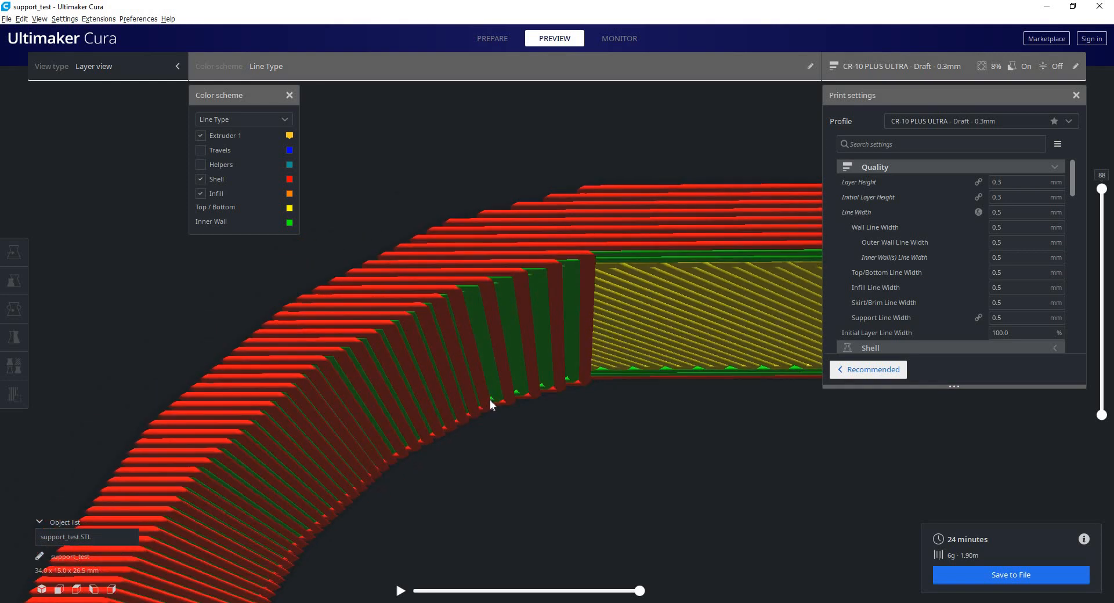
{"action": "scroll", "coordinate": [489, 399], "scroll_direction": "down", "scroll_amount": 3}
{"action": "scroll", "coordinate": [607, 385], "scroll_direction": "up", "scroll_amount": 3}
{"action": "scroll", "coordinate": [601, 385], "scroll_direction": "up", "scroll_amount": 2}
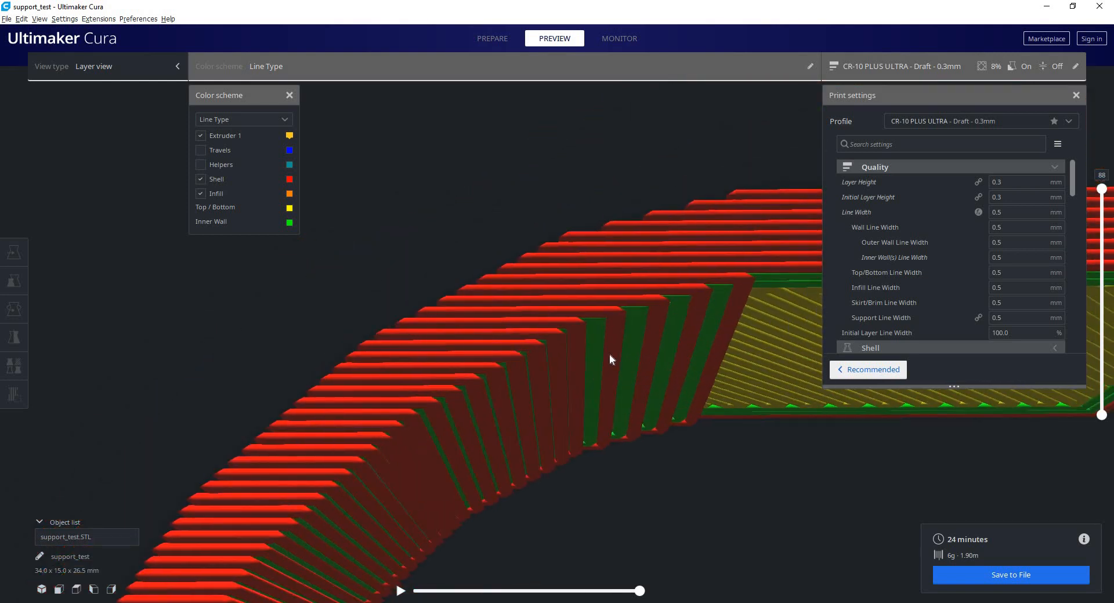
{"action": "mouse_move", "coordinate": [601, 329]}
{"action": "right_mouse_down"}
{"action": "mouse_move", "coordinate": [578, 353]}
{"action": "mouse_move", "coordinate": [600, 345]}
{"action": "right_mouse_up"}
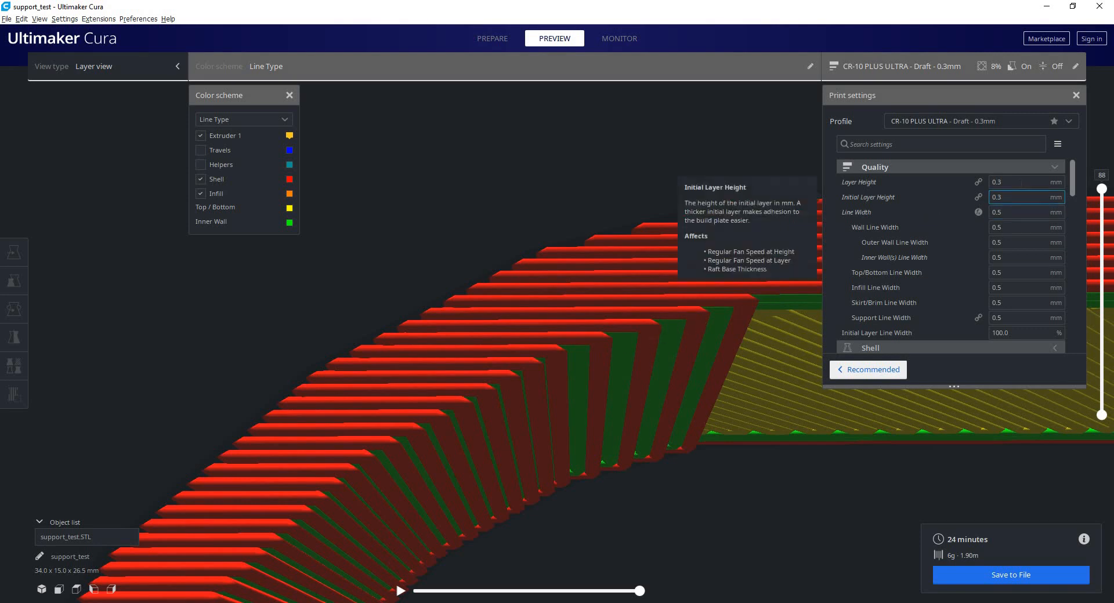
Step: Set the layer height to 0.2 mm, reslice and inspect the exposed inner walls under the curved overhang
{"action": "left_click", "coordinate": [1017, 183]}
{"action": "key", "text": "BackSpace"}
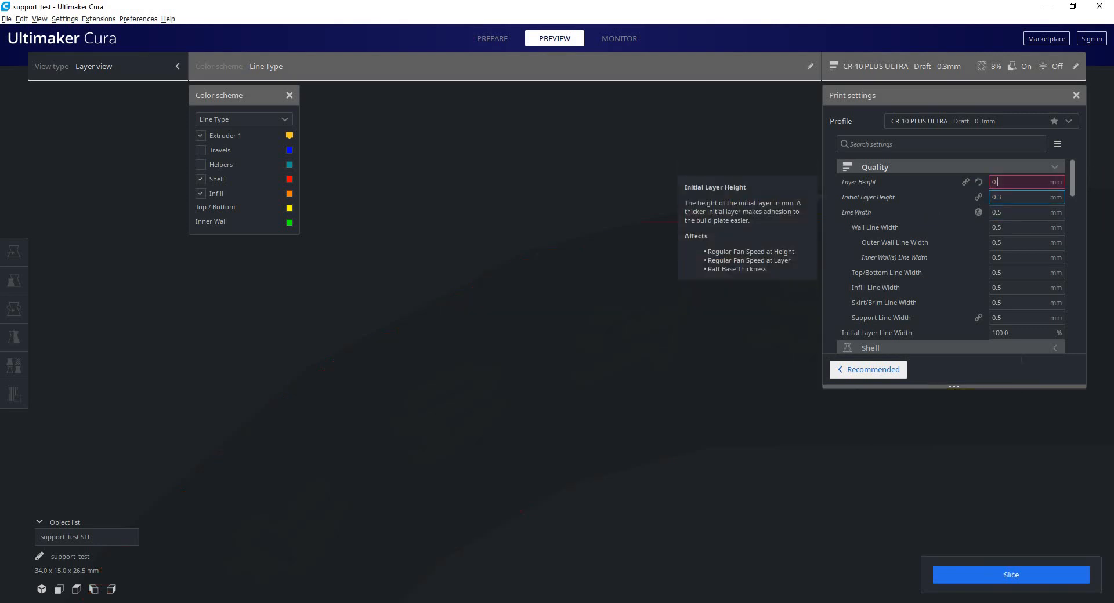
{"action": "type", "text": "2"}
{"action": "key", "text": "ctrl+p"}
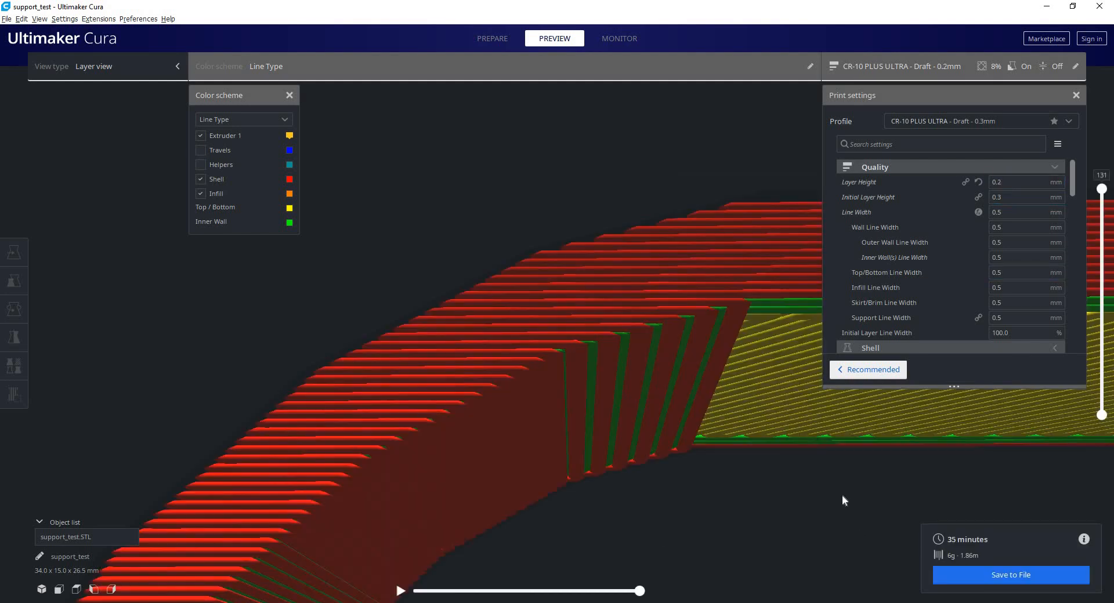
{"action": "right_click_drag", "start_coordinate": [598, 398], "coordinate": [444, 191]}
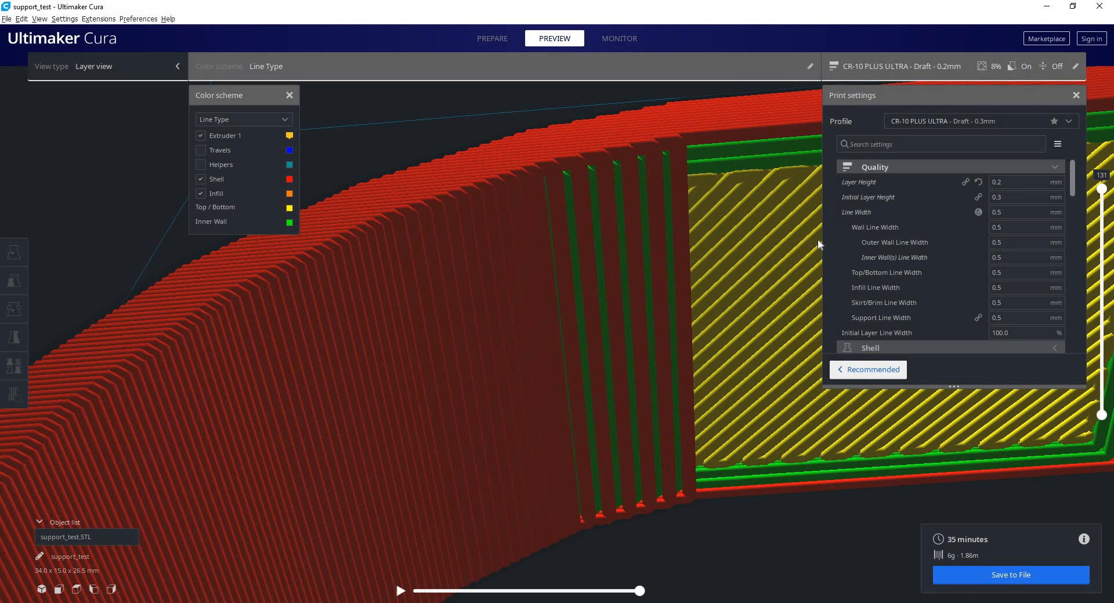
Step: Set the layer height to 0.1 mm, reslice and check the curved overhang from below and from the side
{"action": "left_click", "coordinate": [1002, 182]}
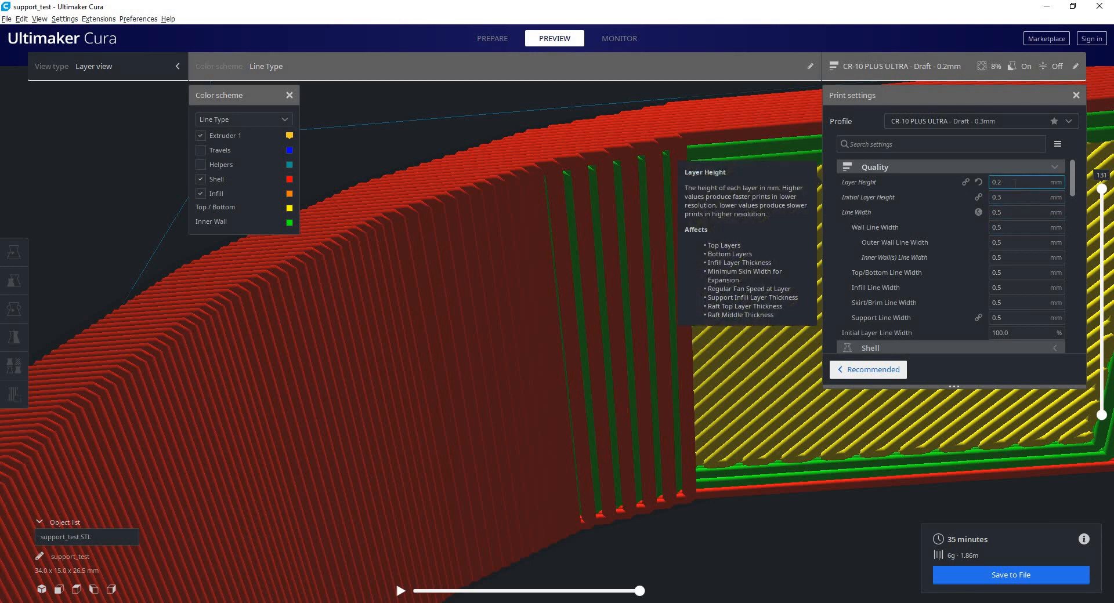
{"action": "key", "text": "BackSpace"}
{"action": "type", "text": "1"}
{"action": "left_click", "coordinate": [1003, 585]}
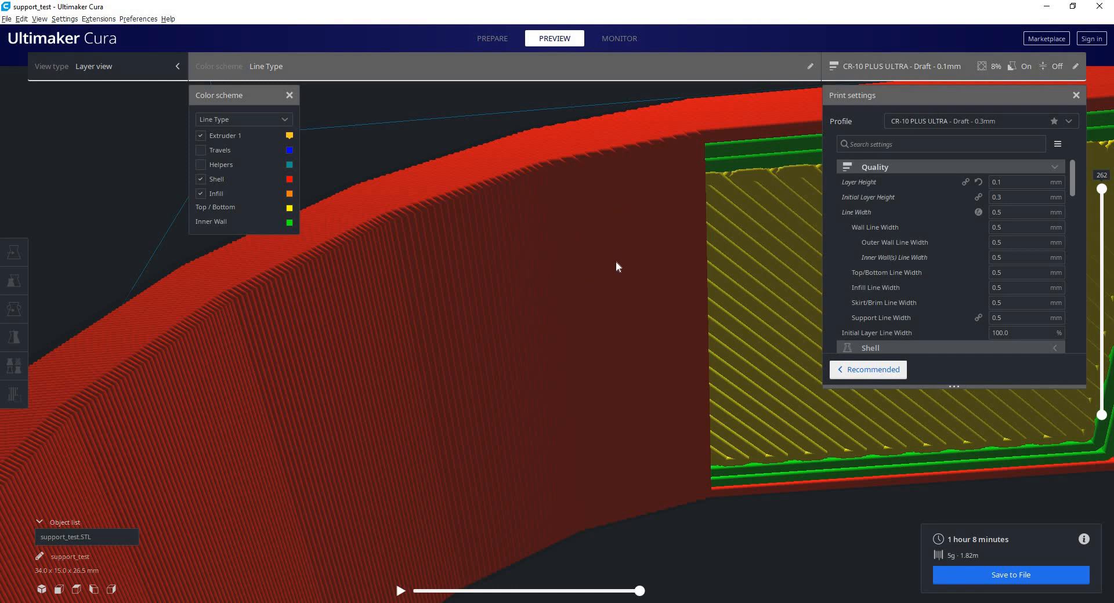
{"action": "right_click_drag", "start_coordinate": [616, 262], "coordinate": [623, 379]}
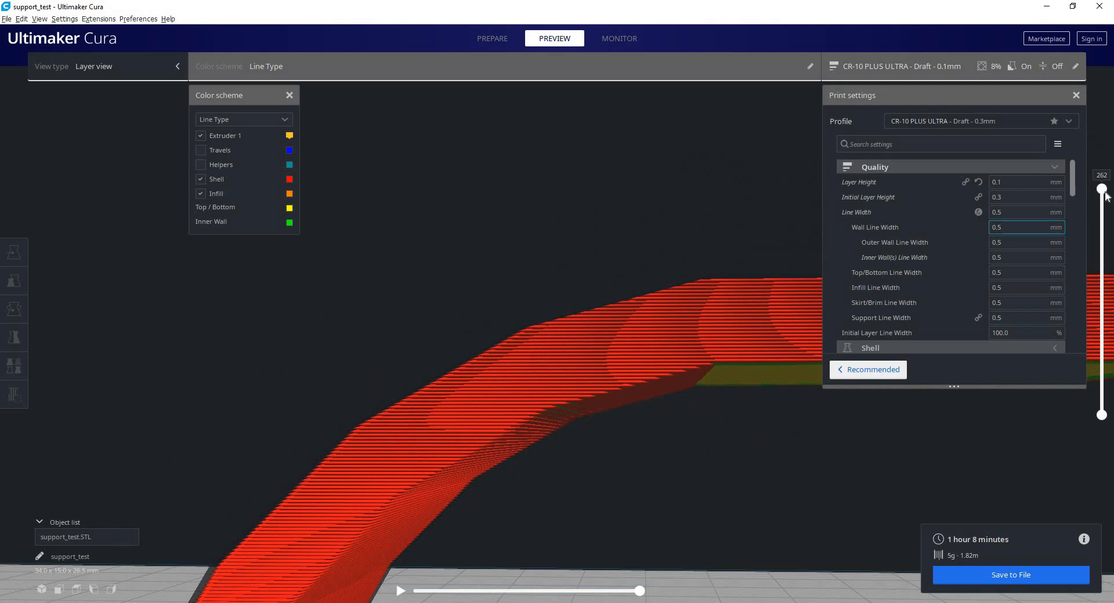
Step: Limit the preview to layer 236 and inspect how the overhanging layers step outward at the edge of the curve
{"action": "left_click_drag", "start_coordinate": [1105, 196], "coordinate": [1100, 218]}
{"action": "right_click_drag", "start_coordinate": [712, 393], "coordinate": [598, 294]}
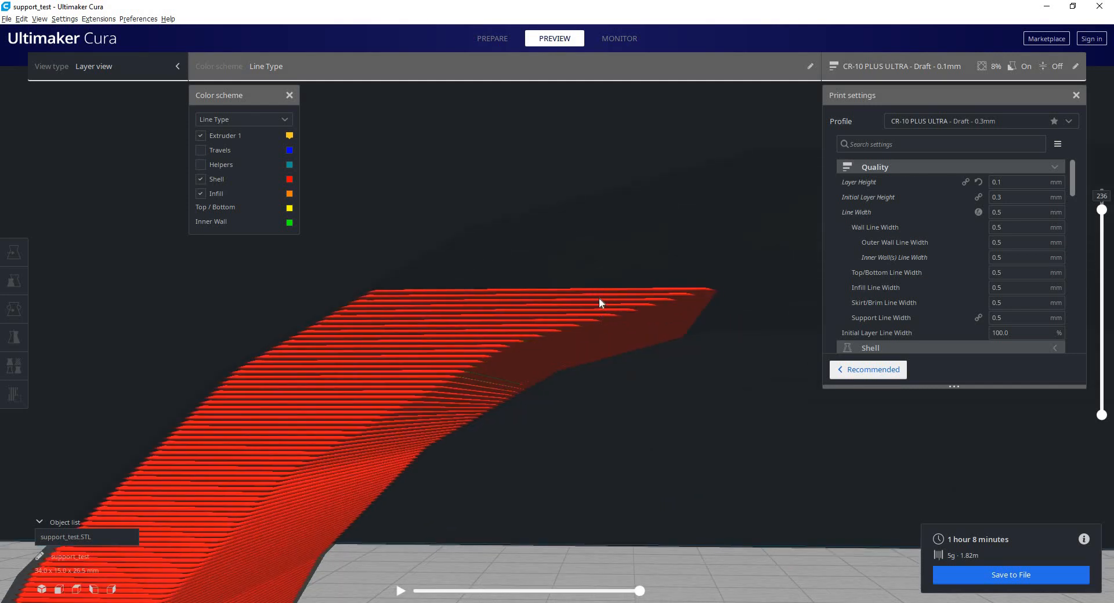
{"action": "right_click_drag", "start_coordinate": [602, 323], "coordinate": [487, 352]}
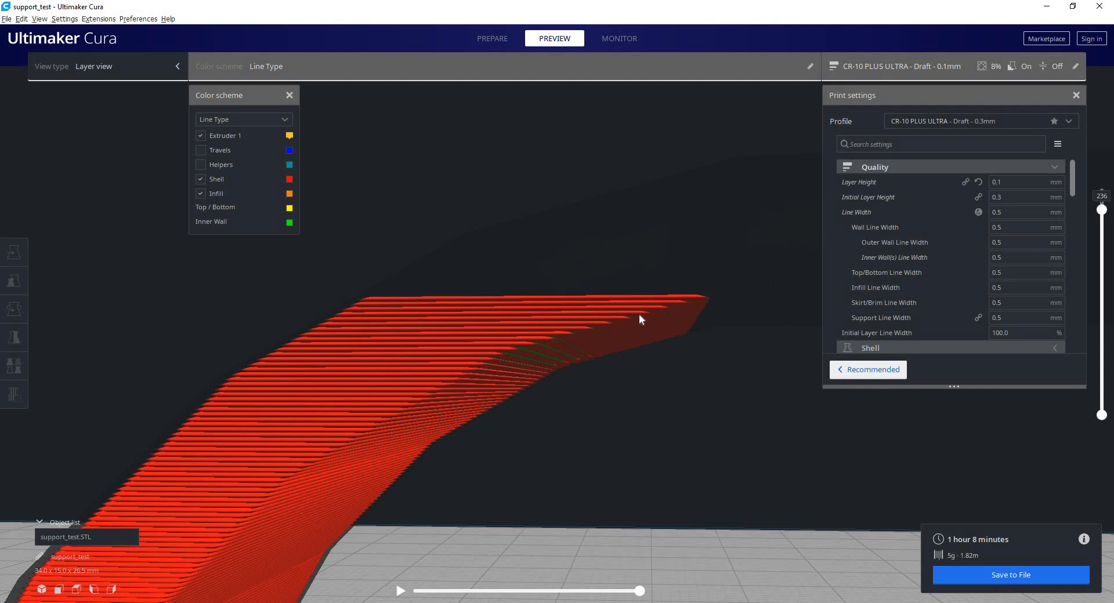
{"action": "right_click_drag", "start_coordinate": [657, 325], "coordinate": [691, 342]}
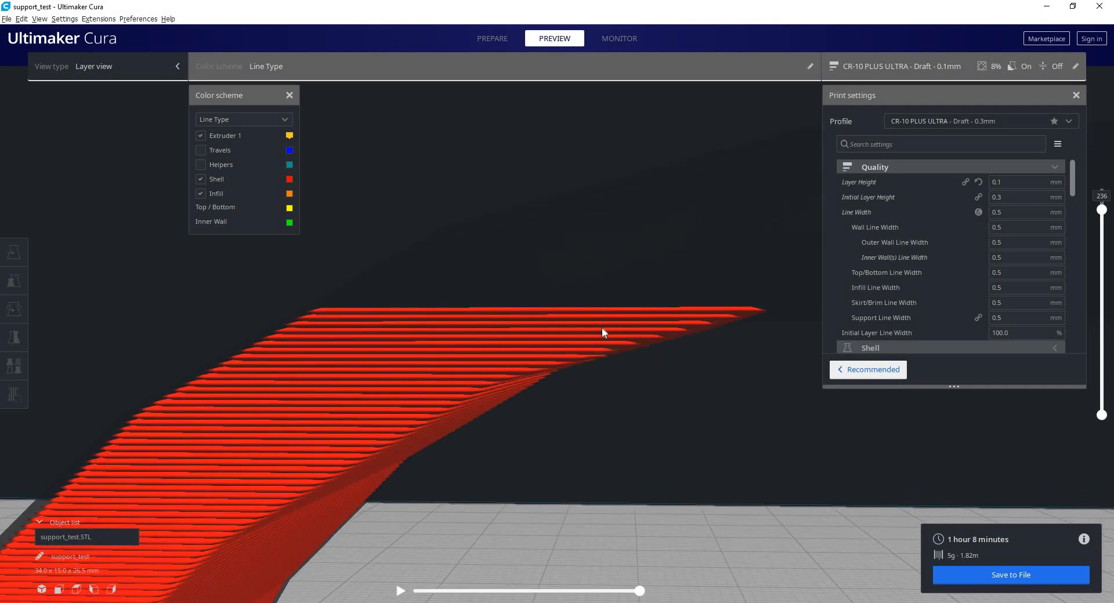
Step: Examine the cut-off arch from the side, above and below to compare the outer wall steps with the underside
{"action": "right_click_drag", "start_coordinate": [613, 346], "coordinate": [630, 323]}
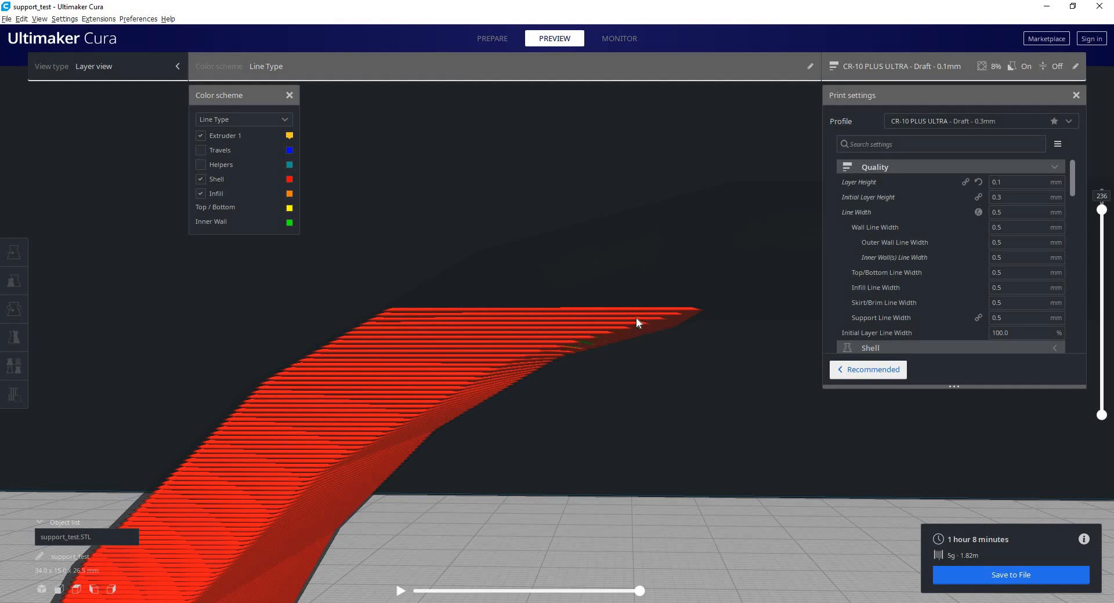
{"action": "right_click_drag", "start_coordinate": [637, 318], "coordinate": [533, 312]}
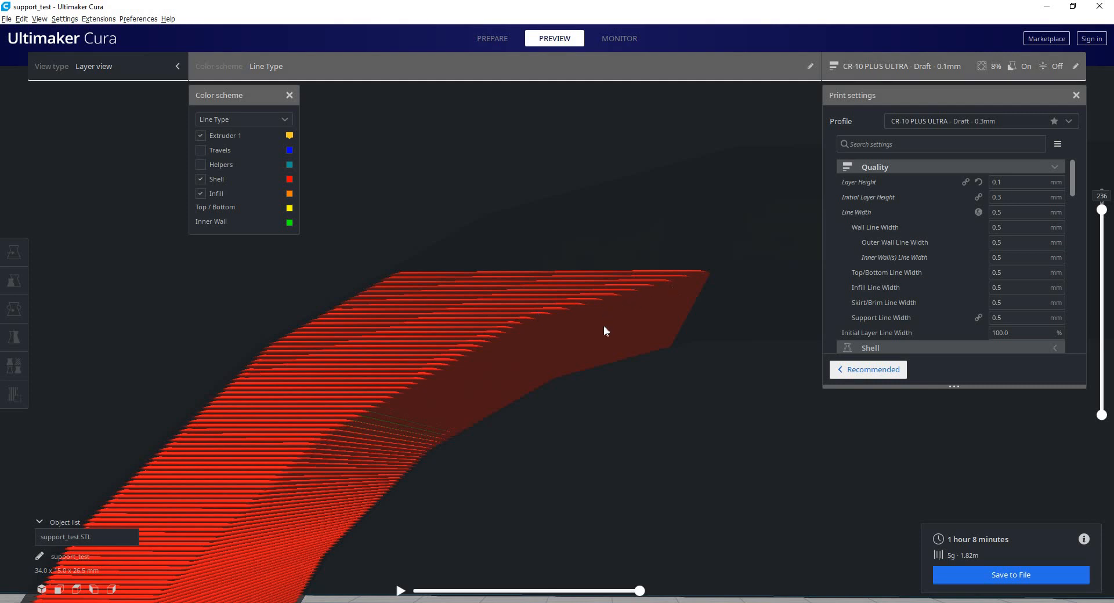
{"action": "right_click_drag", "start_coordinate": [611, 330], "coordinate": [605, 390]}
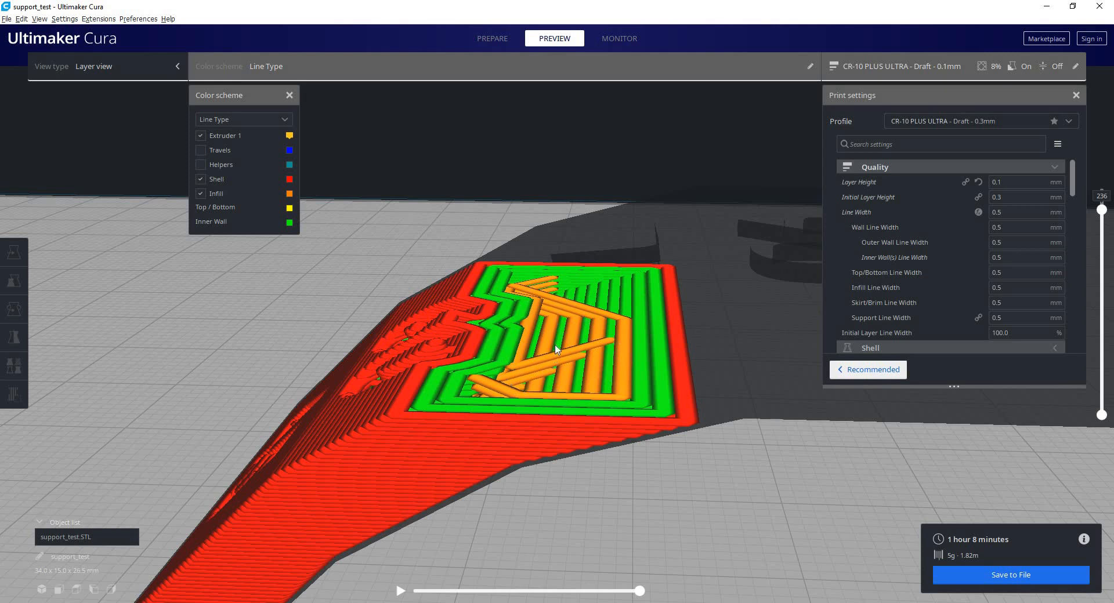
{"action": "right_click_drag", "start_coordinate": [557, 350], "coordinate": [680, 290]}
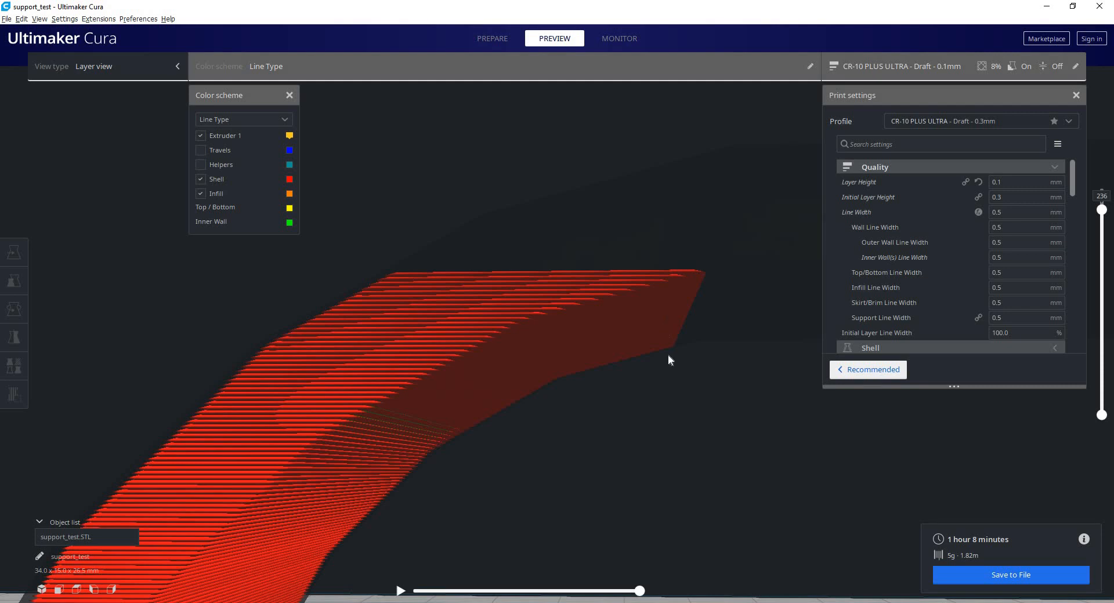
{"action": "right_click_drag", "start_coordinate": [660, 363], "coordinate": [696, 293]}
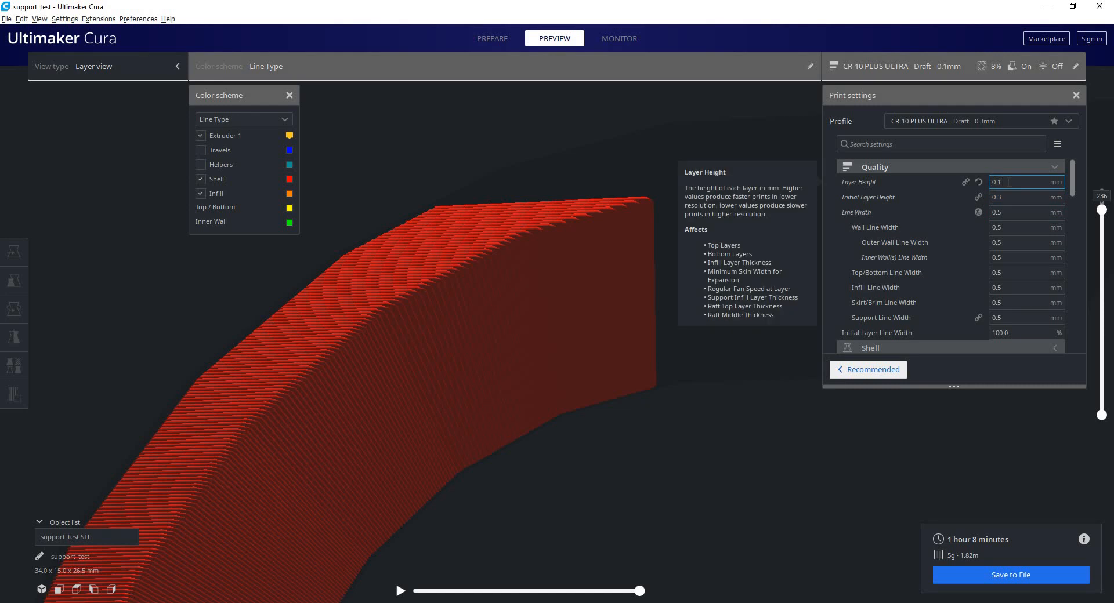
Step: Set the layer height to 0.3 mm and the line width to 1 mm, reslice and inspect the underside of the overhang
{"action": "key", "text": "BackSpace"}
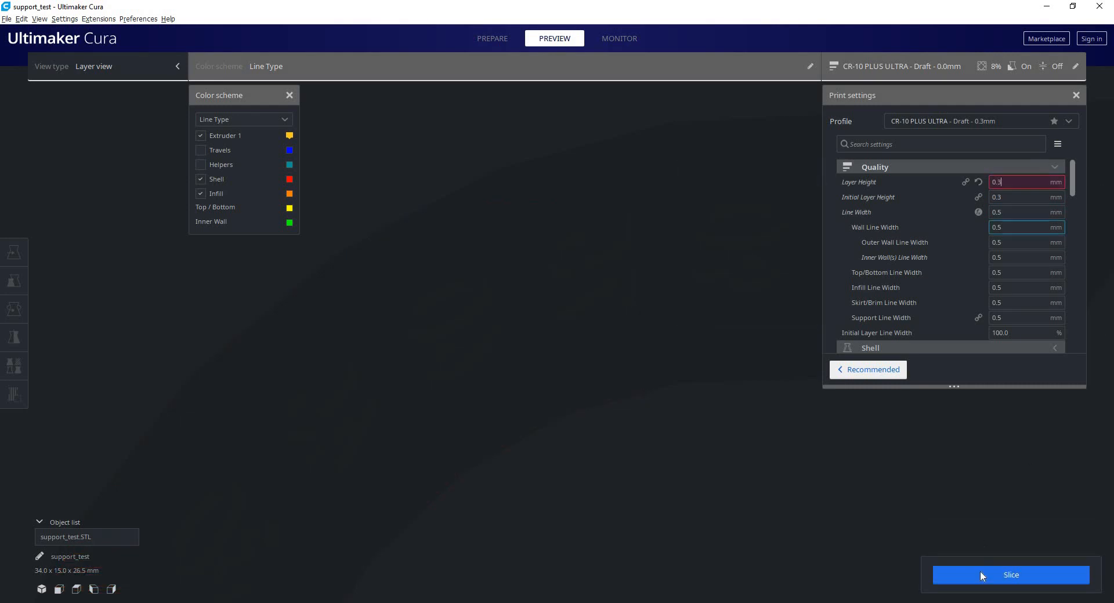
{"action": "type", "text": "3"}
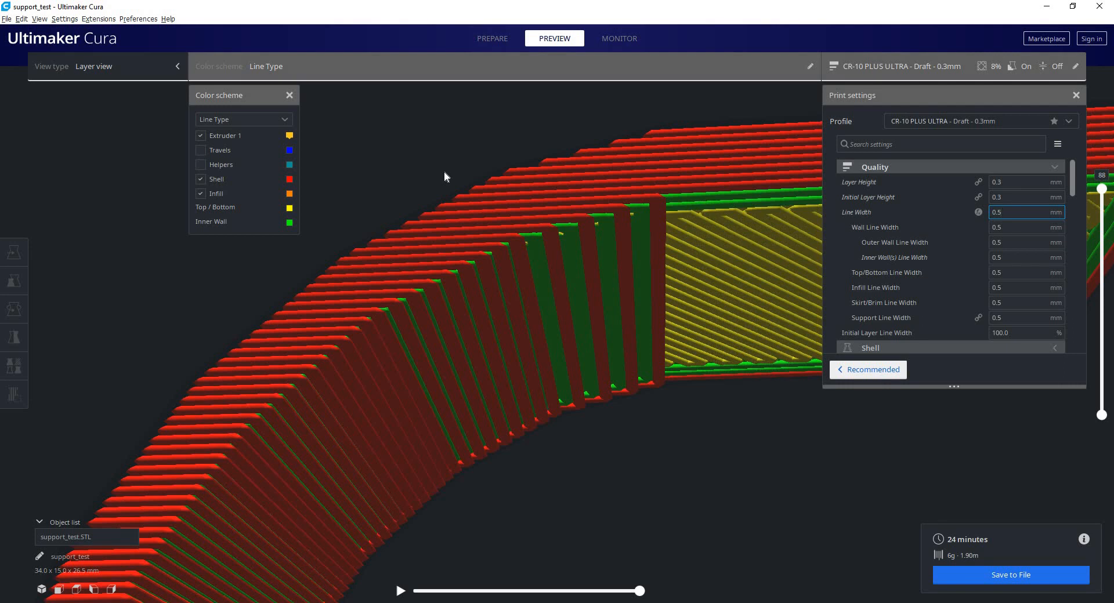
{"action": "key", "text": "BackSpace"}
{"action": "key", "text": "BackSpace"}
{"action": "key", "text": "BackSpace"}
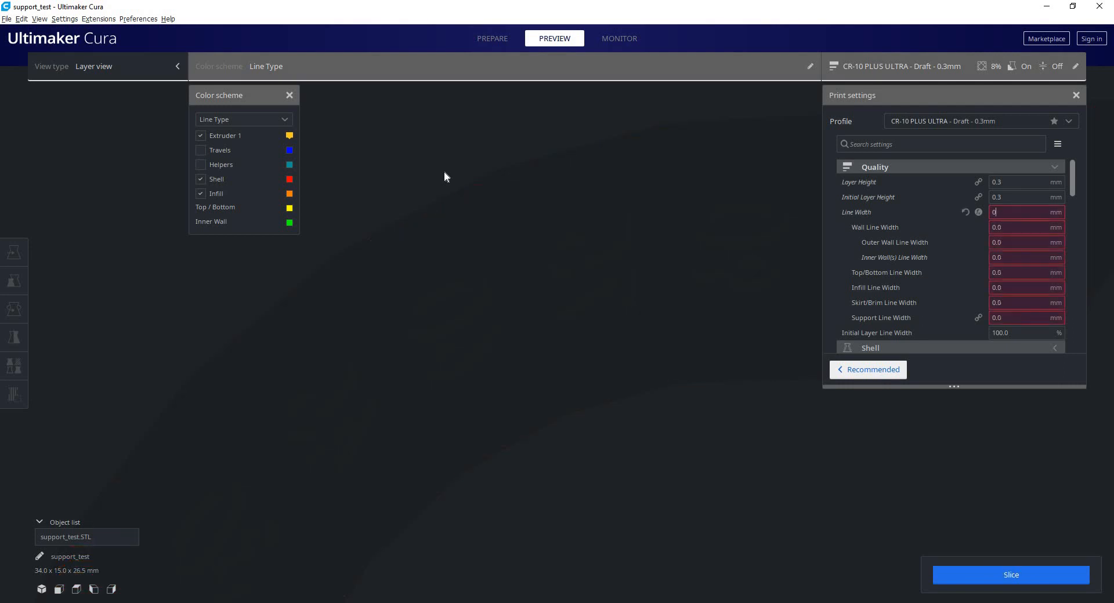
{"action": "type", "text": "1"}
{"action": "left_click", "coordinate": [987, 584]}
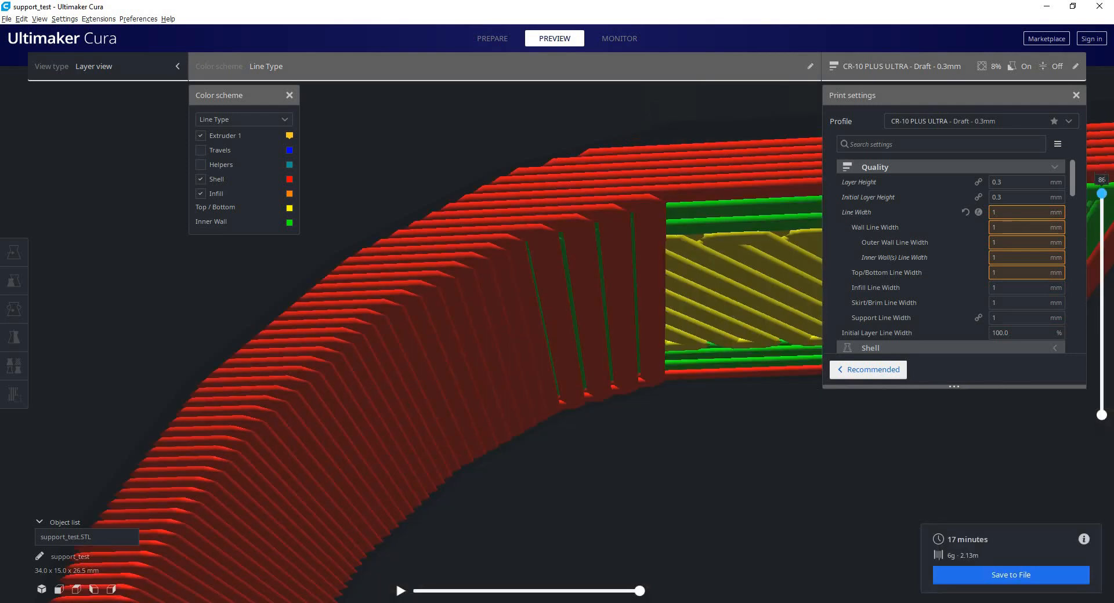
{"action": "right_click_drag", "start_coordinate": [732, 353], "coordinate": [456, 207]}
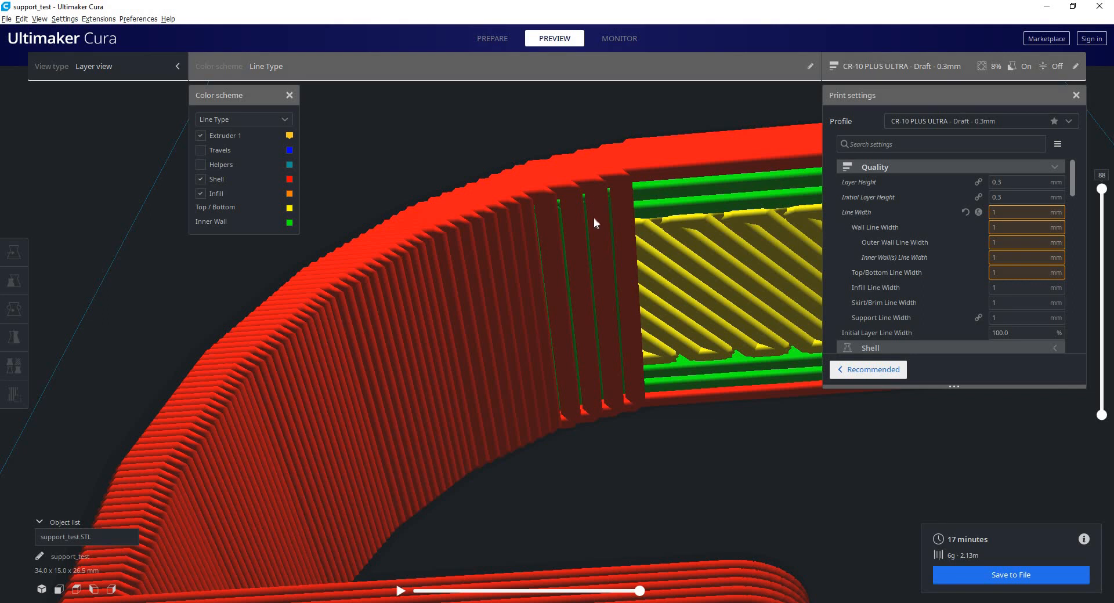
Step: Set the layer height to 0.25 mm, reslice and check the wall coverage beneath the curved overhang
{"action": "left_click", "coordinate": [1032, 182]}
{"action": "type", "text": "25"}
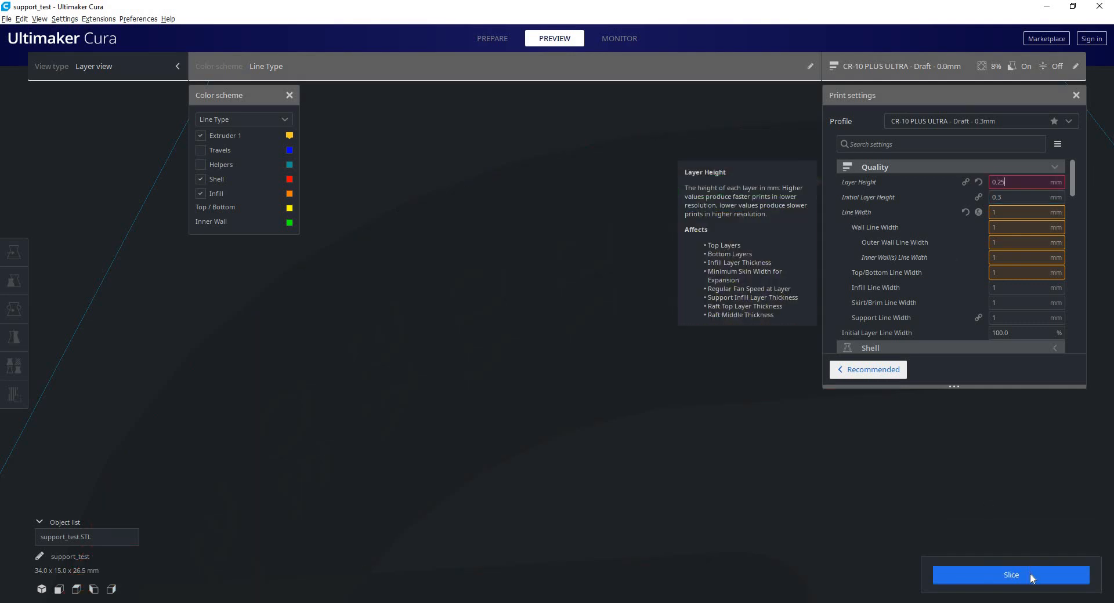
{"action": "left_click", "coordinate": [1031, 580]}
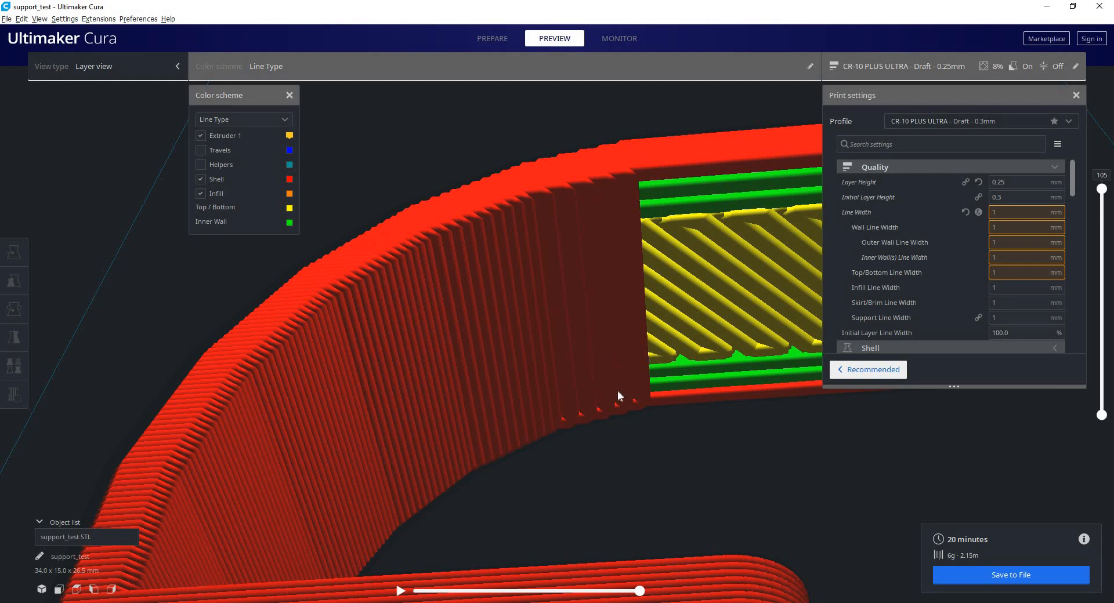
{"action": "right_click_drag", "start_coordinate": [603, 363], "coordinate": [1074, 215]}
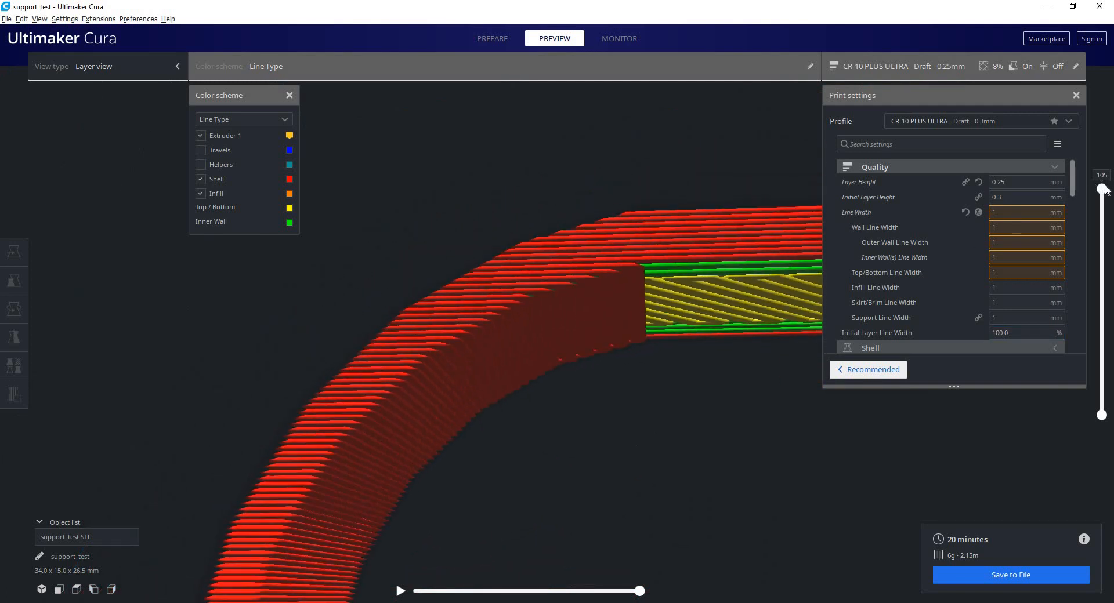
Step: Limit the preview to layer 95 to inspect how the wider lines overlap, and restore the view of all layers
{"action": "left_click_drag", "start_coordinate": [1102, 190], "coordinate": [1102, 209]}
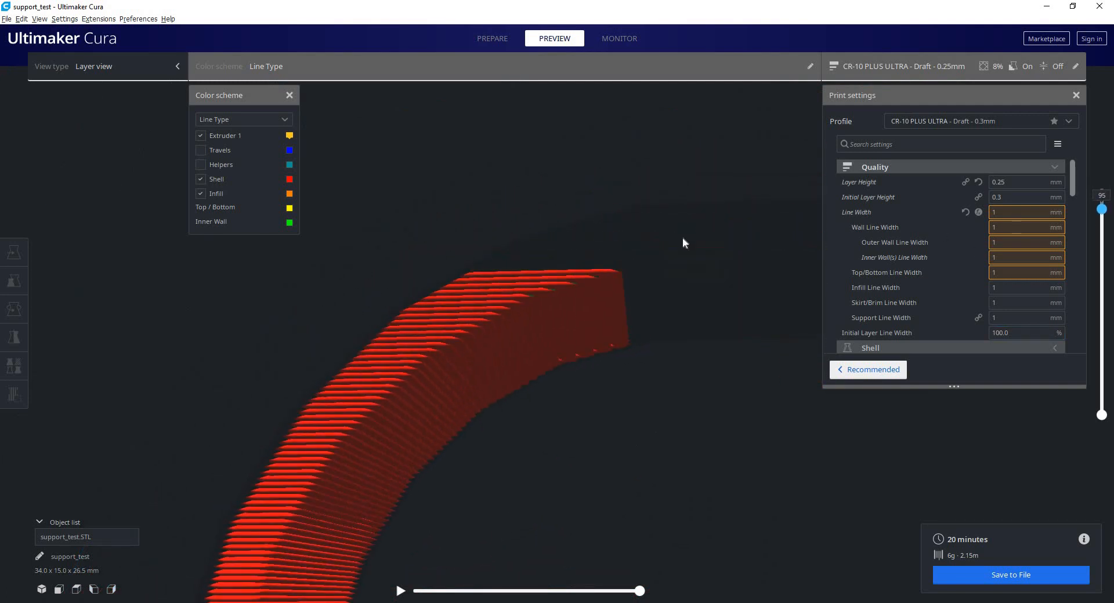
{"action": "right_click_drag", "start_coordinate": [695, 265], "coordinate": [1031, 220]}
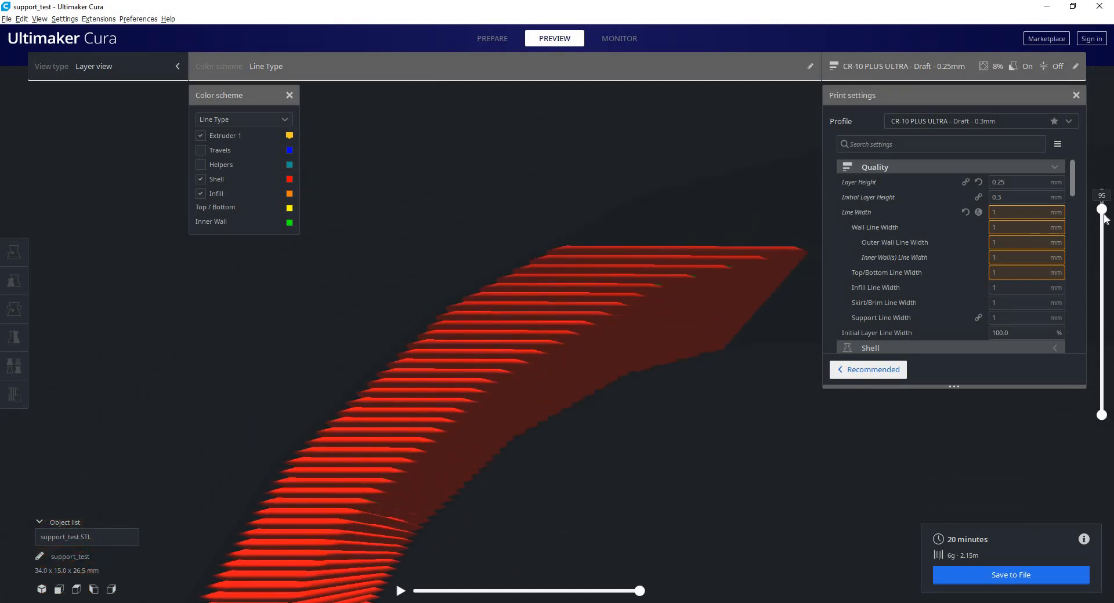
{"action": "left_click_drag", "start_coordinate": [1102, 210], "coordinate": [1103, 163]}
Step: Examine the underside close up where the curve meets the flat end, looking for gaps between the wall lines
{"action": "right_click_drag", "start_coordinate": [642, 308], "coordinate": [681, 254]}
{"action": "right_click_drag", "start_coordinate": [648, 254], "coordinate": [618, 223]}
{"action": "scroll", "coordinate": [638, 278], "scroll_direction": "down", "scroll_amount": 5}
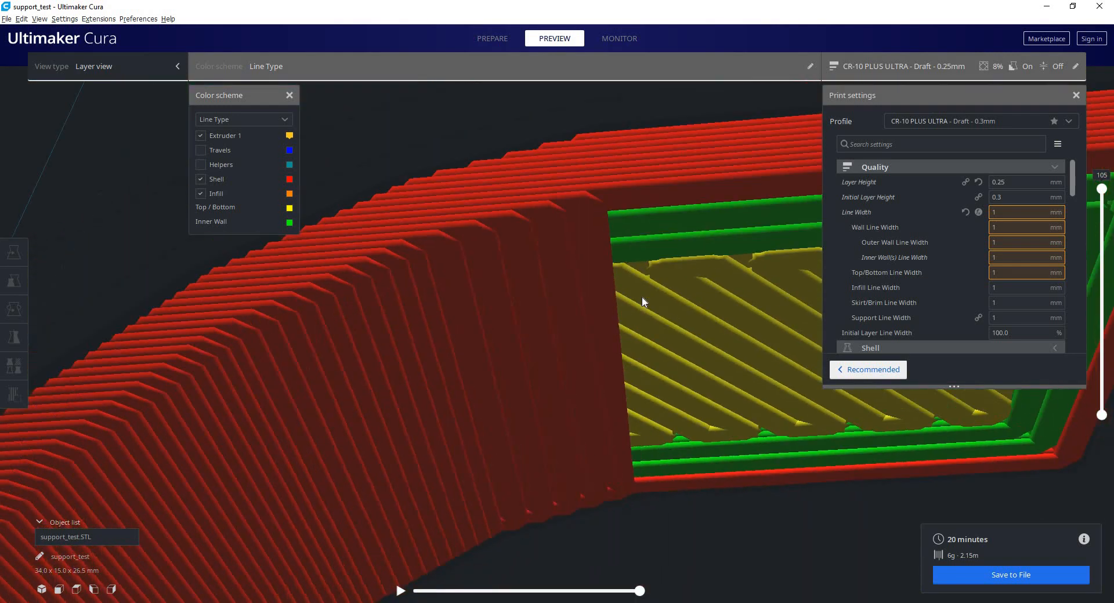
{"action": "right_click_drag", "start_coordinate": [642, 303], "coordinate": [448, 418]}
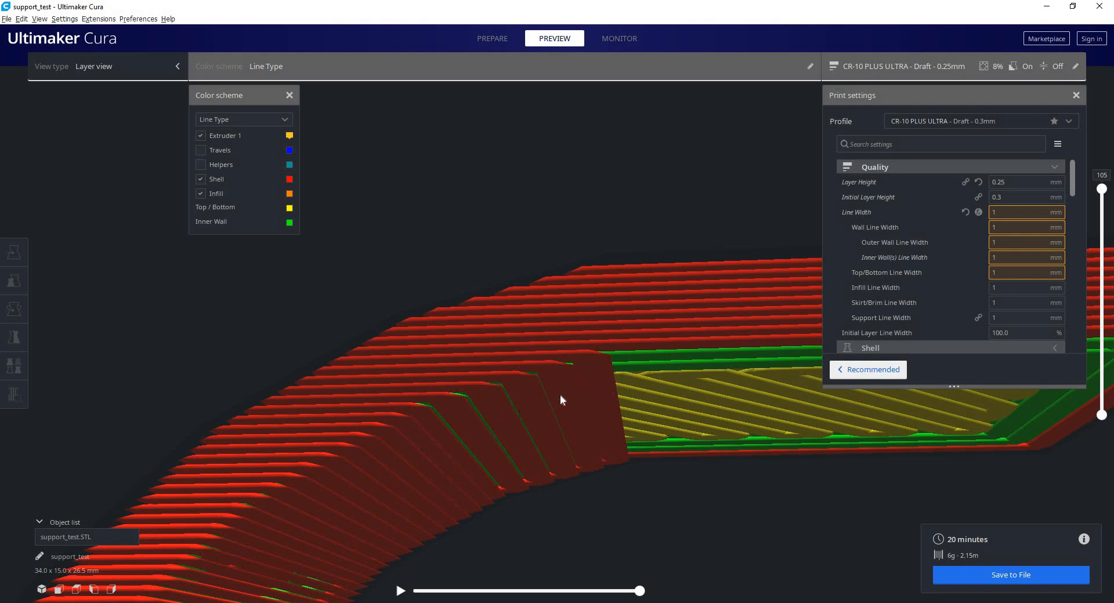
{"action": "scroll", "coordinate": [586, 387], "scroll_direction": "down", "scroll_amount": 10}
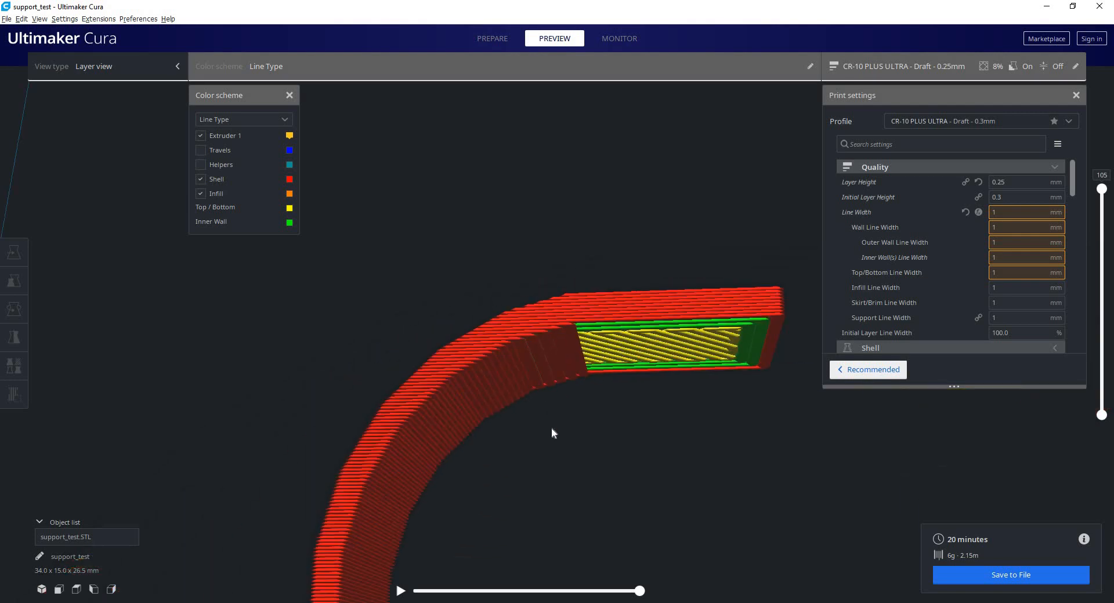
{"action": "scroll", "coordinate": [564, 359], "scroll_direction": "up", "scroll_amount": 10}
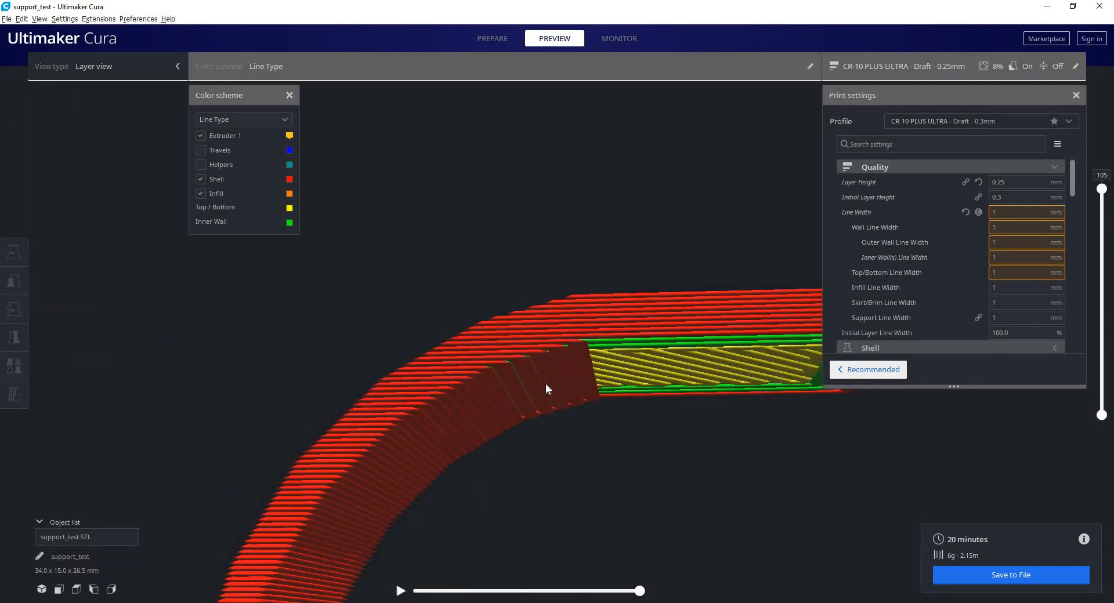
{"action": "scroll", "coordinate": [585, 371], "scroll_direction": "up", "scroll_amount": 5}
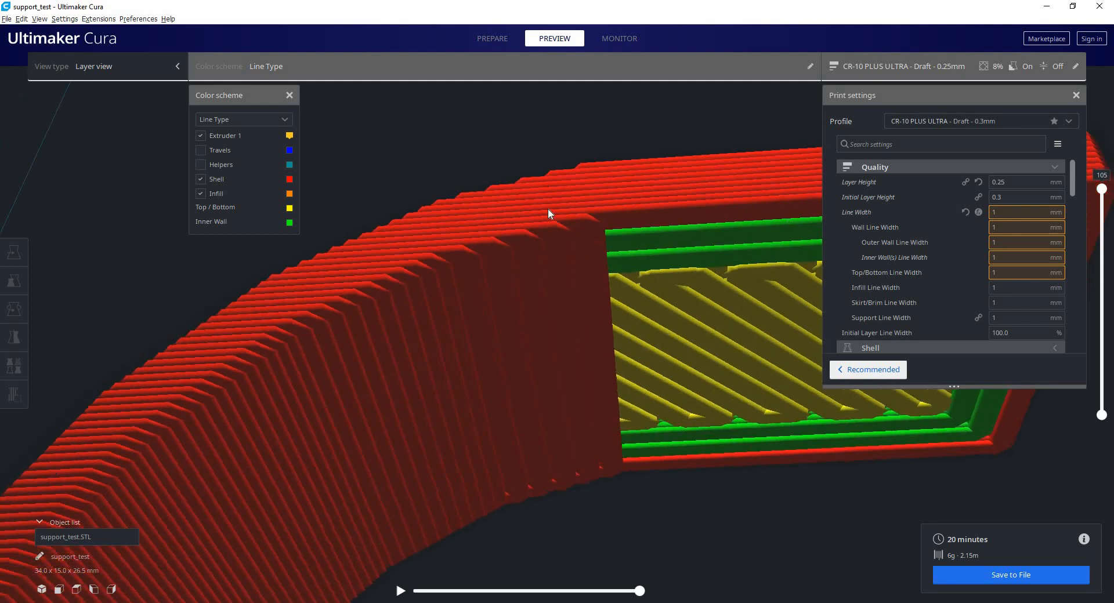
{"action": "right_click_drag", "start_coordinate": [549, 214], "coordinate": [602, 387]}
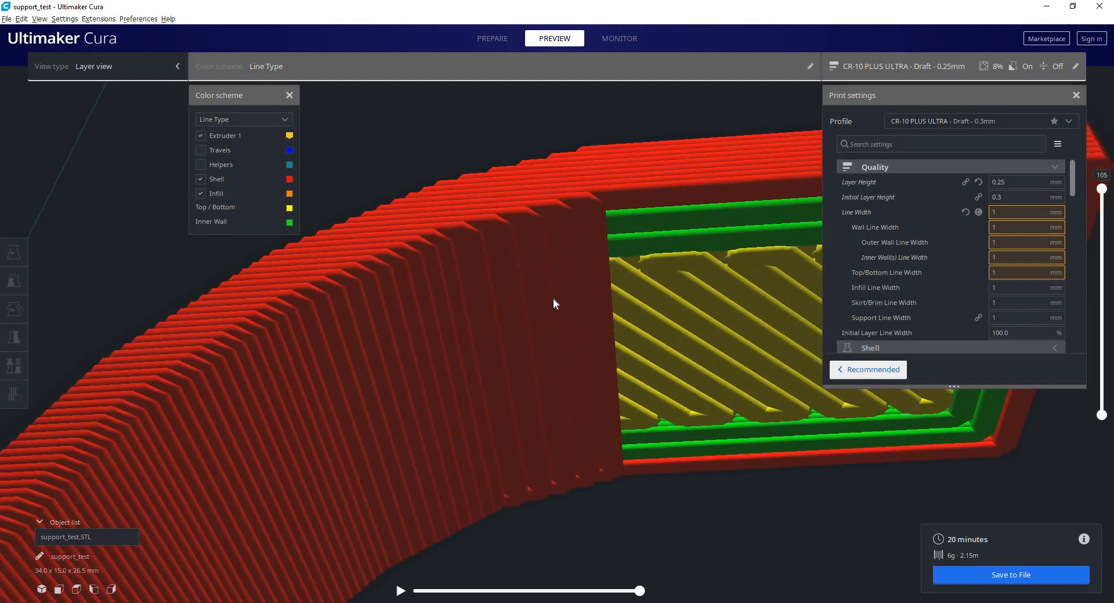
Step: Compare the whole model from above with the ridged underside of the arch, viewed from beneath the base
{"action": "scroll", "coordinate": [553, 306], "scroll_direction": "down", "scroll_amount": 15}
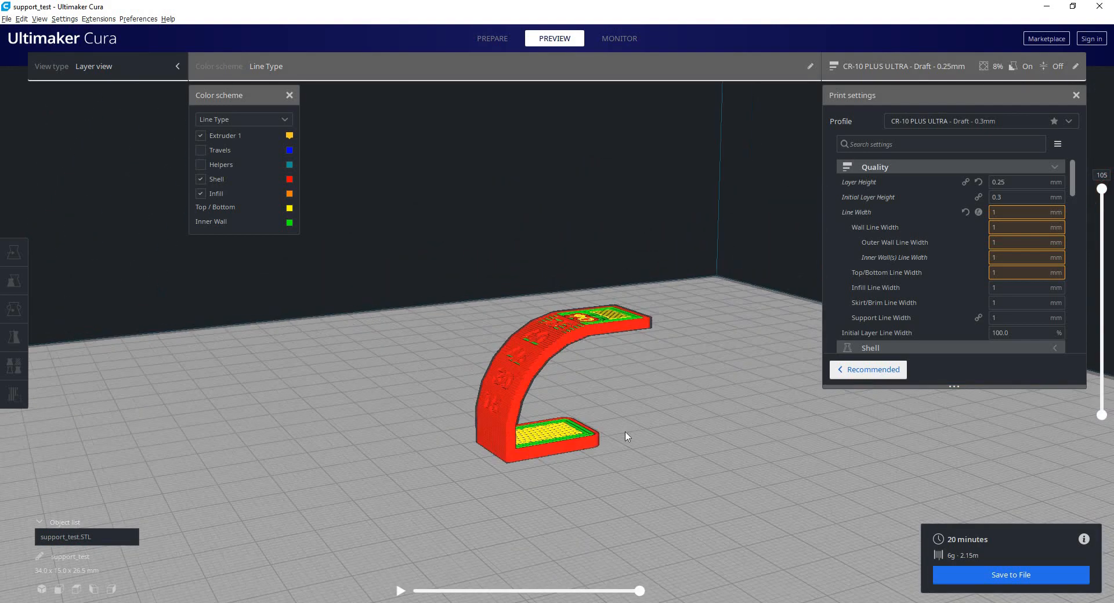
{"action": "right_click_drag", "start_coordinate": [627, 437], "coordinate": [654, 405]}
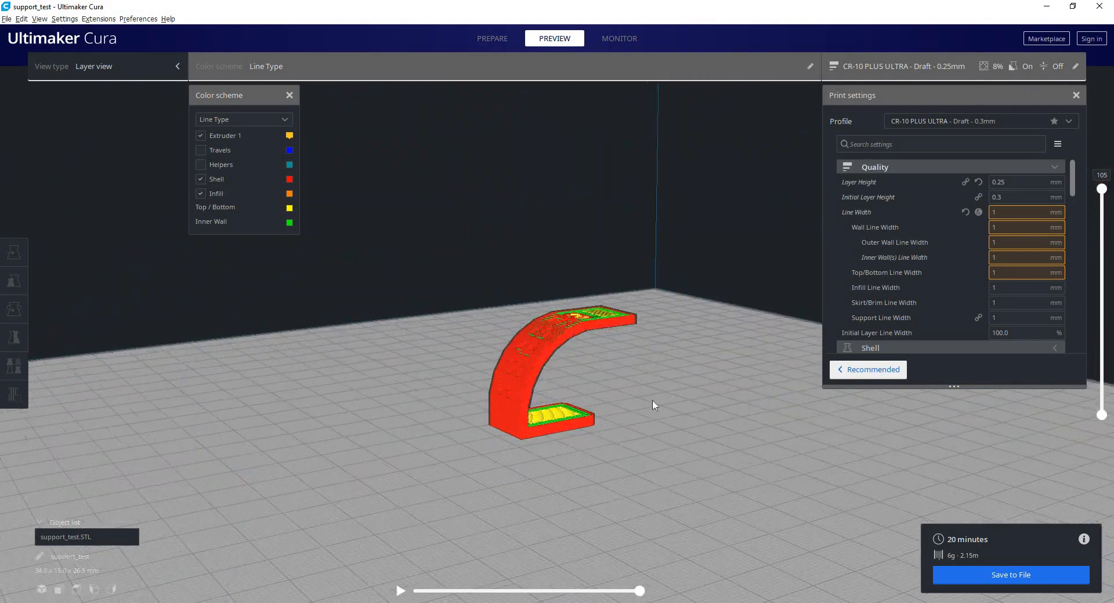
{"action": "scroll", "coordinate": [591, 347], "scroll_direction": "up", "scroll_amount": 3}
{"action": "right_click_drag", "start_coordinate": [590, 347], "coordinate": [574, 325]}
{"action": "scroll", "coordinate": [545, 305], "scroll_direction": "up", "scroll_amount": 5}
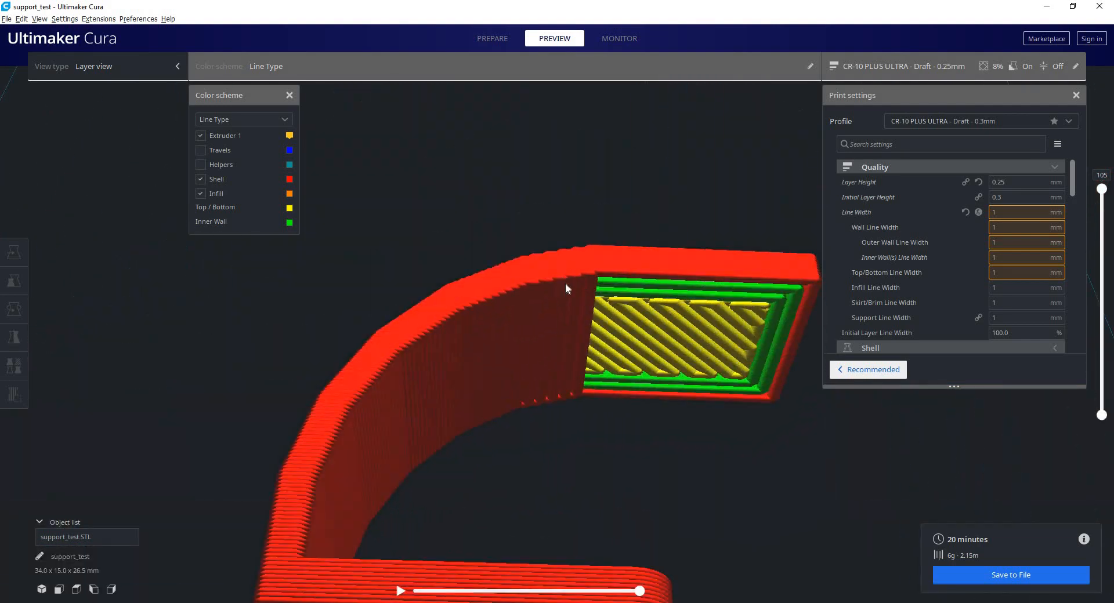
{"action": "scroll", "coordinate": [604, 365], "scroll_direction": "down", "scroll_amount": 10}
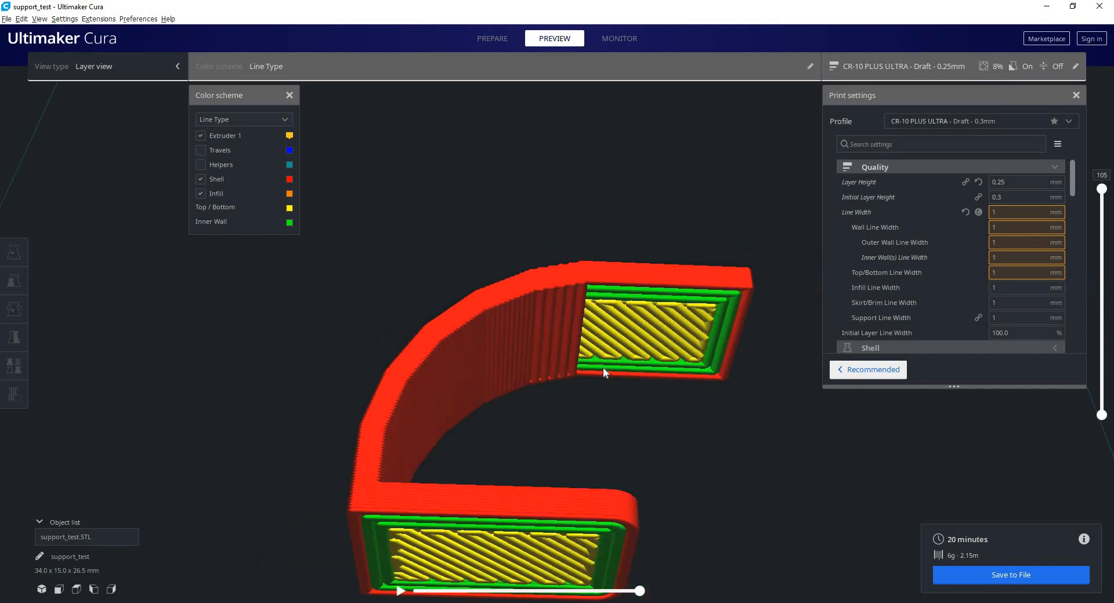
{"action": "scroll", "coordinate": [607, 374], "scroll_direction": "up", "scroll_amount": 10}
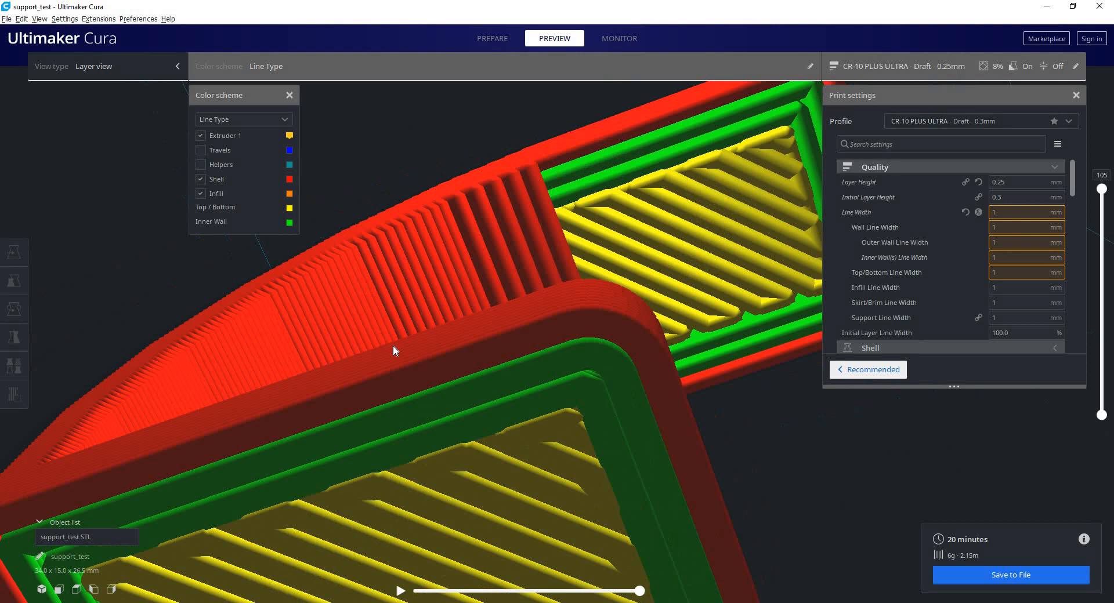
{"action": "right_click_drag", "start_coordinate": [393, 349], "coordinate": [651, 411]}
{"action": "scroll", "coordinate": [583, 369], "scroll_direction": "up", "scroll_amount": 5}
{"action": "scroll", "coordinate": [651, 412], "scroll_direction": "down", "scroll_amount": 15}
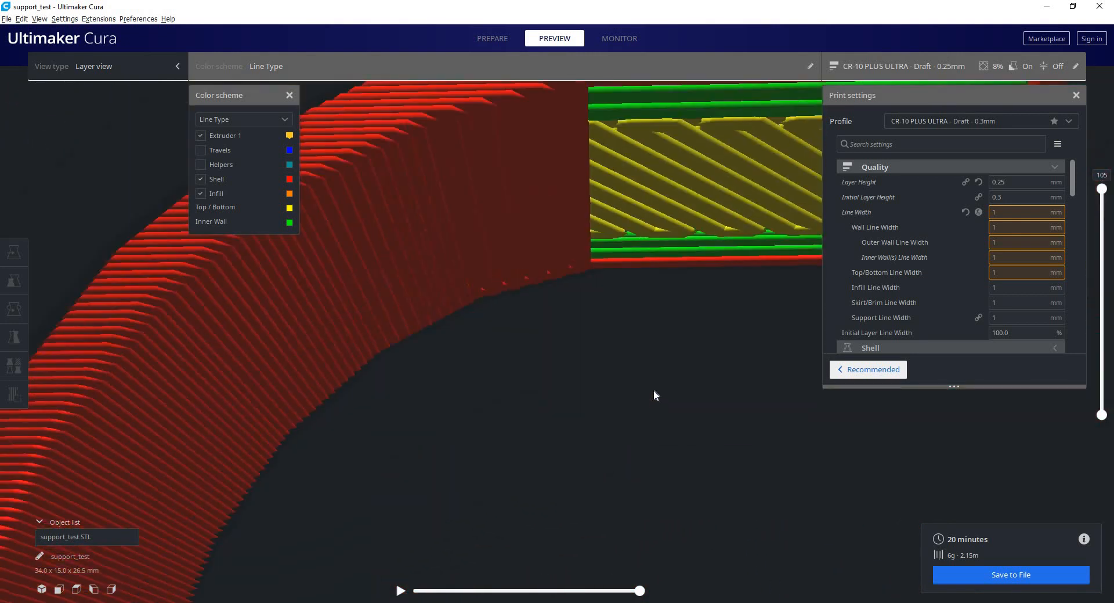
Step: Check the overall arch shape once more and examine the smoothness of its inner curve from below
{"action": "right_click_drag", "start_coordinate": [619, 442], "coordinate": [621, 440]}
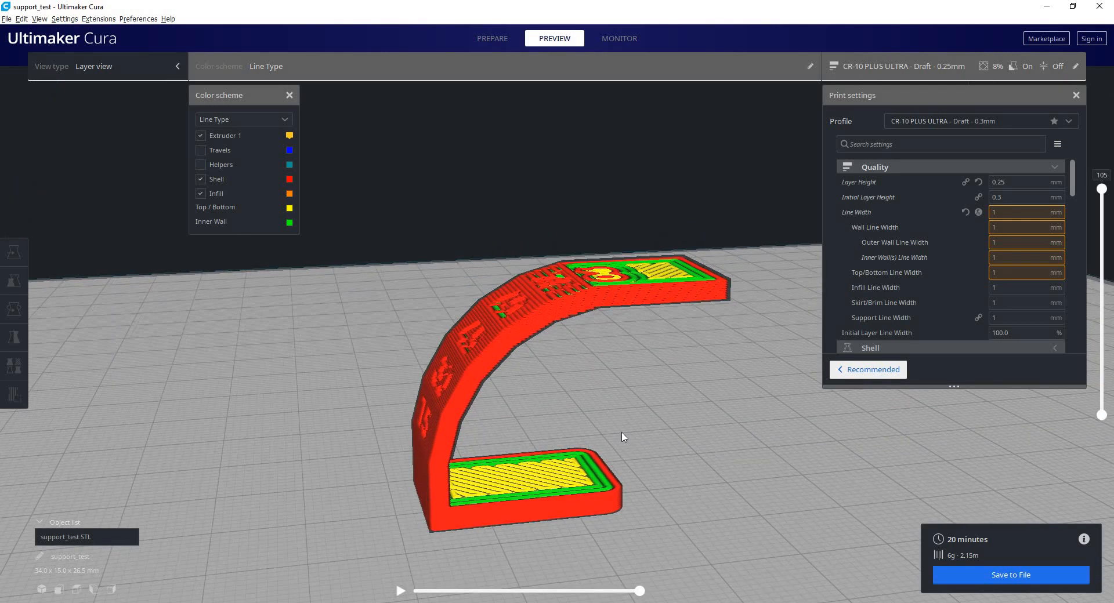
{"action": "scroll", "coordinate": [625, 432], "scroll_direction": "down", "scroll_amount": 10}
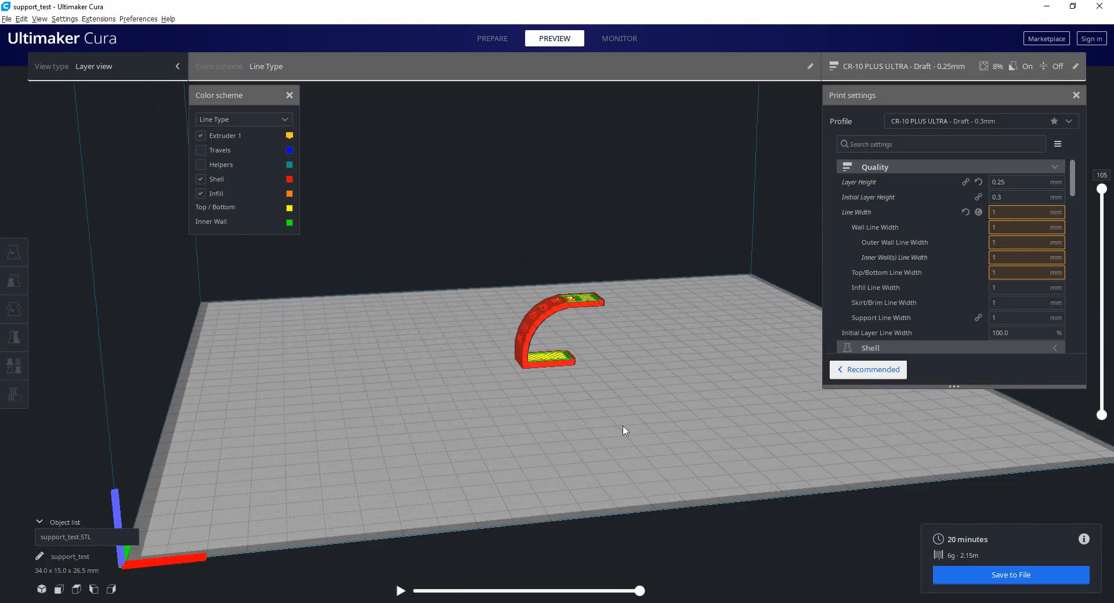
{"action": "scroll", "coordinate": [598, 388], "scroll_direction": "up", "scroll_amount": 12}
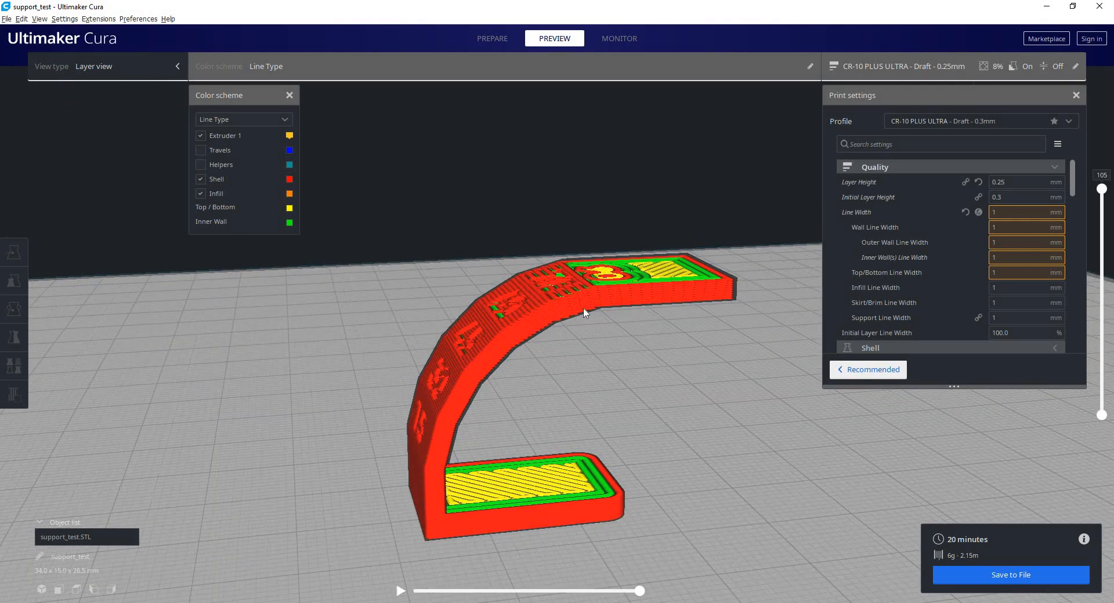
{"action": "scroll", "coordinate": [583, 306], "scroll_direction": "up", "scroll_amount": 5}
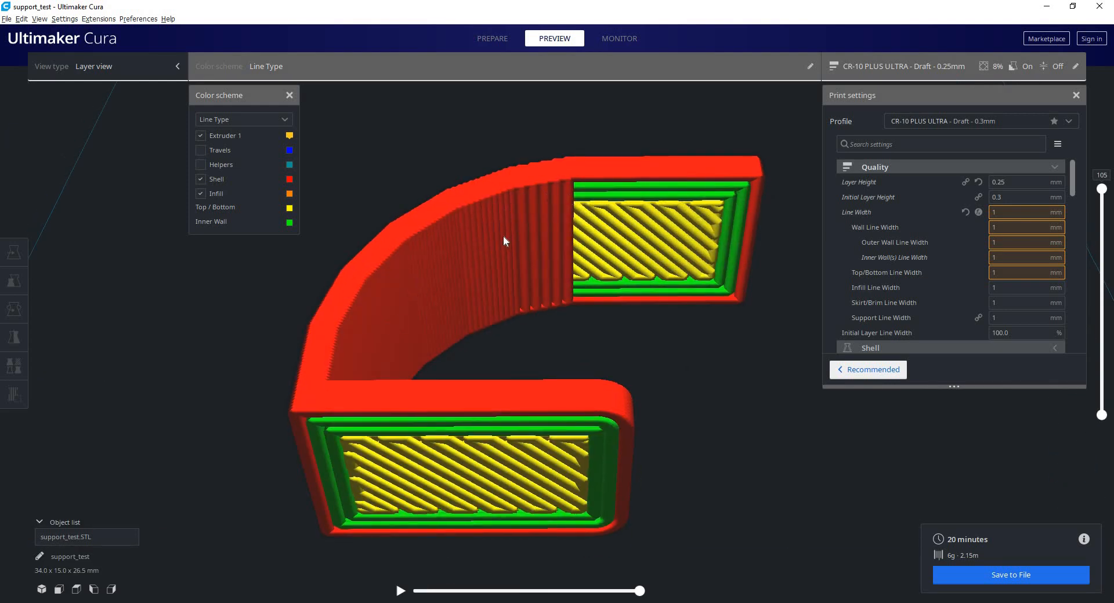
{"action": "right_click_drag", "start_coordinate": [518, 276], "coordinate": [438, 305]}
{"action": "scroll", "coordinate": [416, 291], "scroll_direction": "up", "scroll_amount": 4}
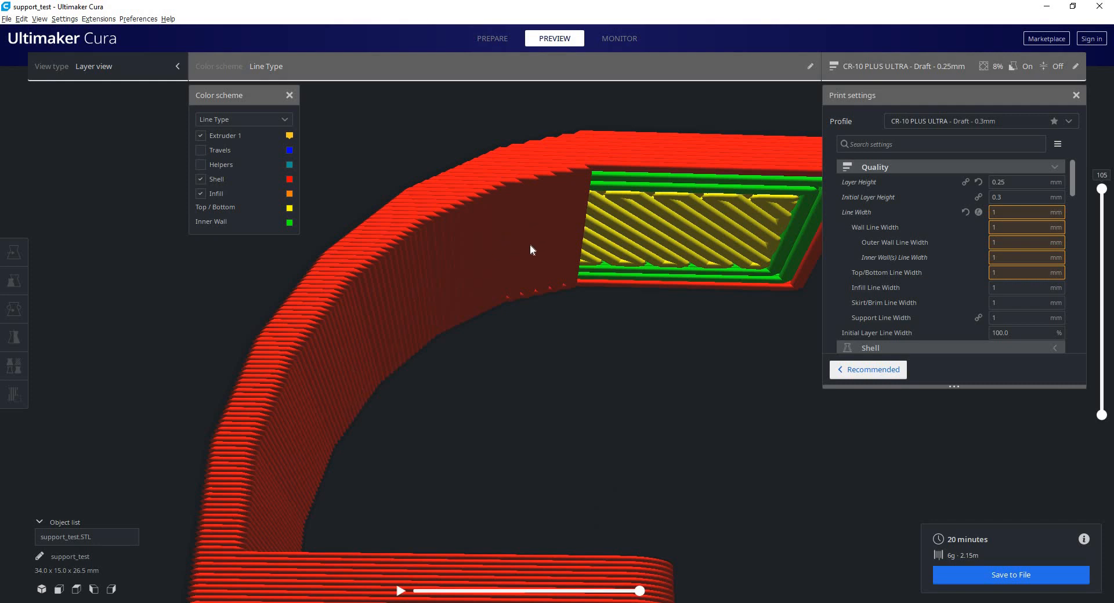
{"action": "scroll", "coordinate": [495, 348], "scroll_direction": "down", "scroll_amount": 8}
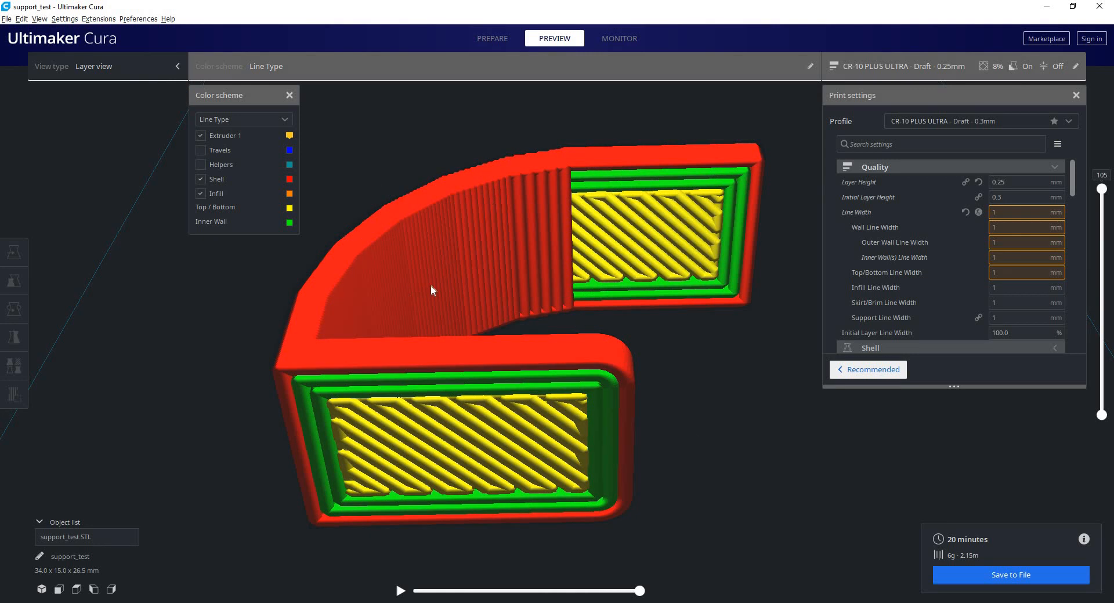
{"action": "scroll", "coordinate": [430, 273], "scroll_direction": "up", "scroll_amount": 3}
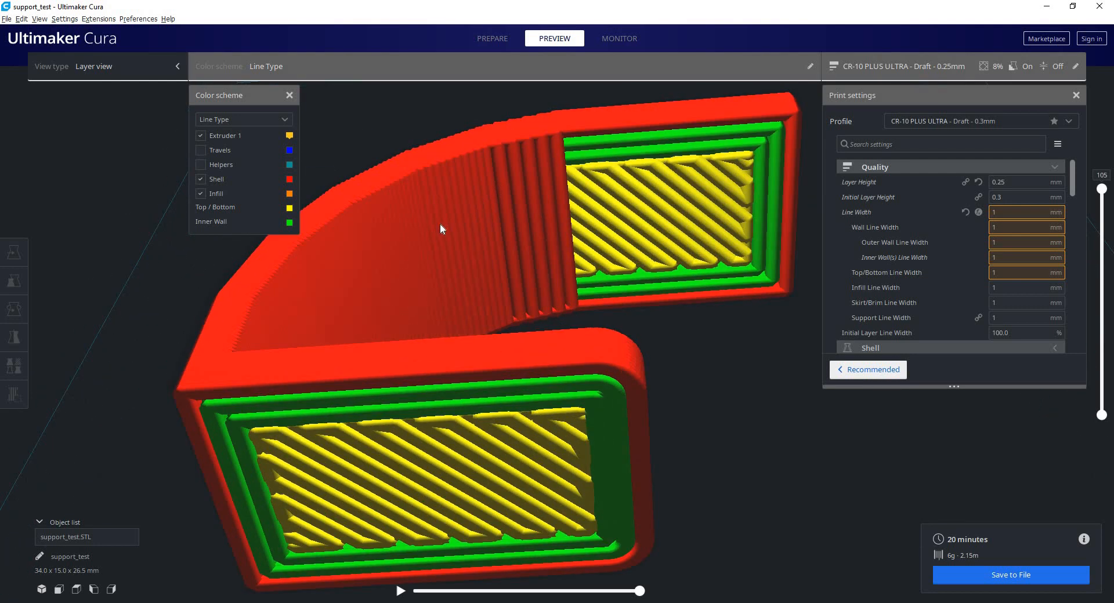
Step: Discard the current changes to the CR-10 PLUS ULTRA Draft 0.3mm profile and reslice the model
{"action": "left_click", "coordinate": [1071, 123]}
{"action": "left_click", "coordinate": [1008, 261]}
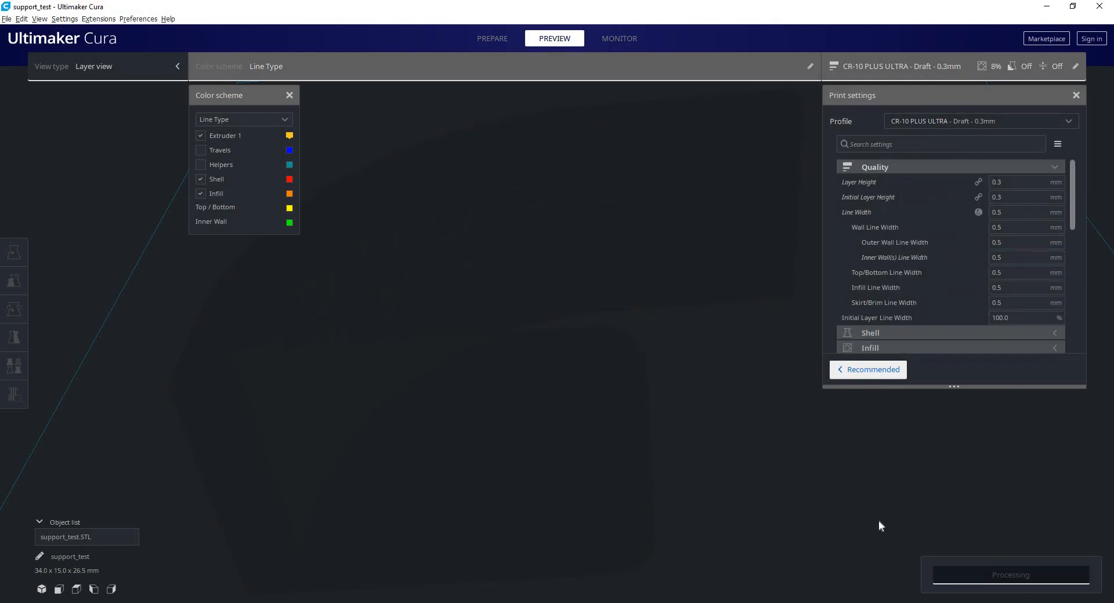
Step: Hide the layers below layer 12 and examine the wall lines on the arch's underside for gaps up close
{"action": "right_click", "coordinate": [842, 468]}
{"action": "left_click", "coordinate": [972, 570]}
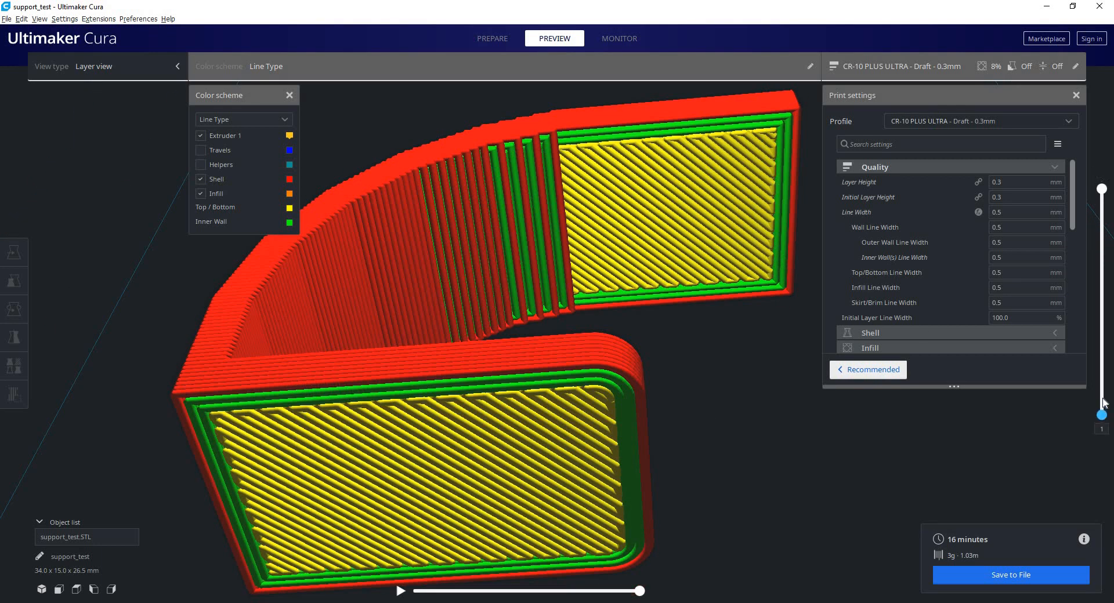
{"action": "mouse_move", "coordinate": [1103, 399]}
{"action": "left_mouse_down"}
{"action": "mouse_move", "coordinate": [1102, 385]}
{"action": "mouse_move", "coordinate": [1100, 416]}
{"action": "mouse_move", "coordinate": [1102, 388]}
{"action": "left_mouse_up"}
{"action": "right_click_drag", "start_coordinate": [597, 300], "coordinate": [440, 255]}
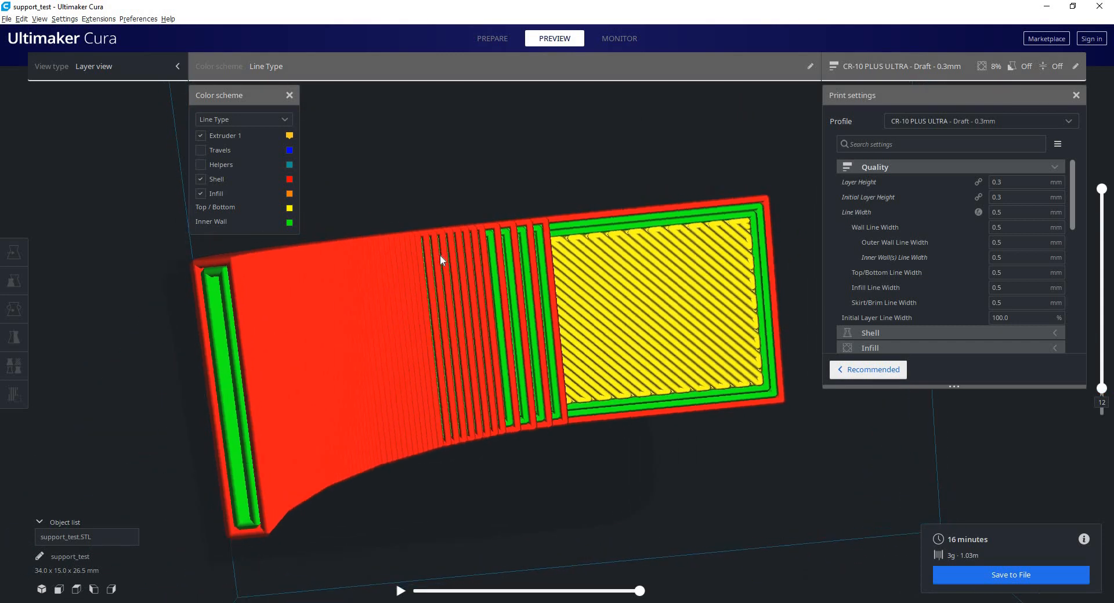
{"action": "scroll", "coordinate": [440, 254], "scroll_direction": "up", "scroll_amount": 5}
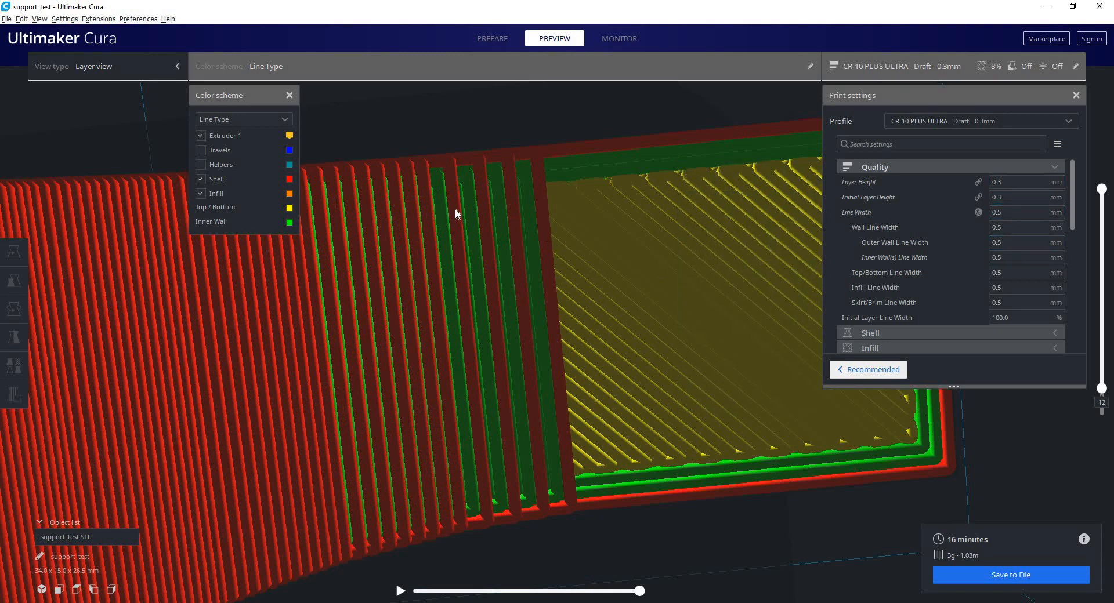
{"action": "right_click_drag", "start_coordinate": [455, 208], "coordinate": [374, 328]}
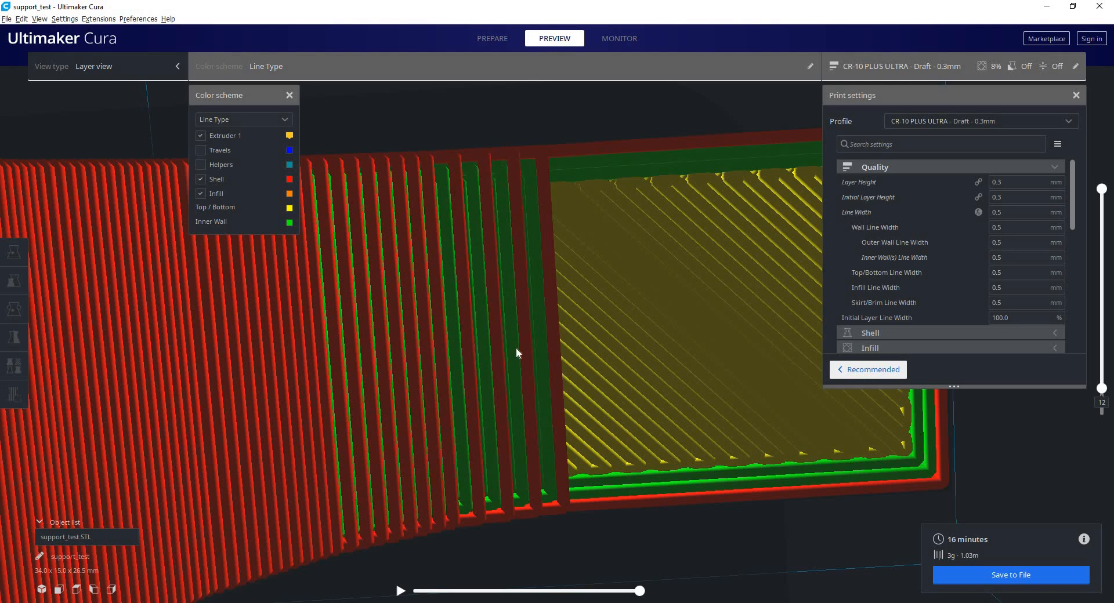
{"action": "right_click_drag", "start_coordinate": [473, 309], "coordinate": [562, 189]}
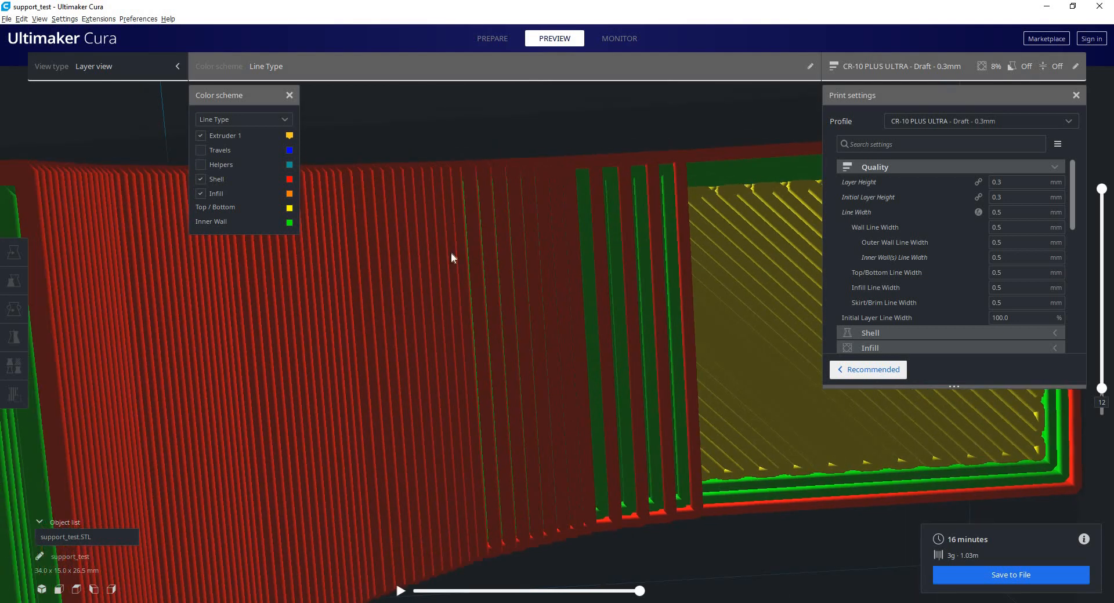
{"action": "right_click_drag", "start_coordinate": [498, 402], "coordinate": [502, 207]}
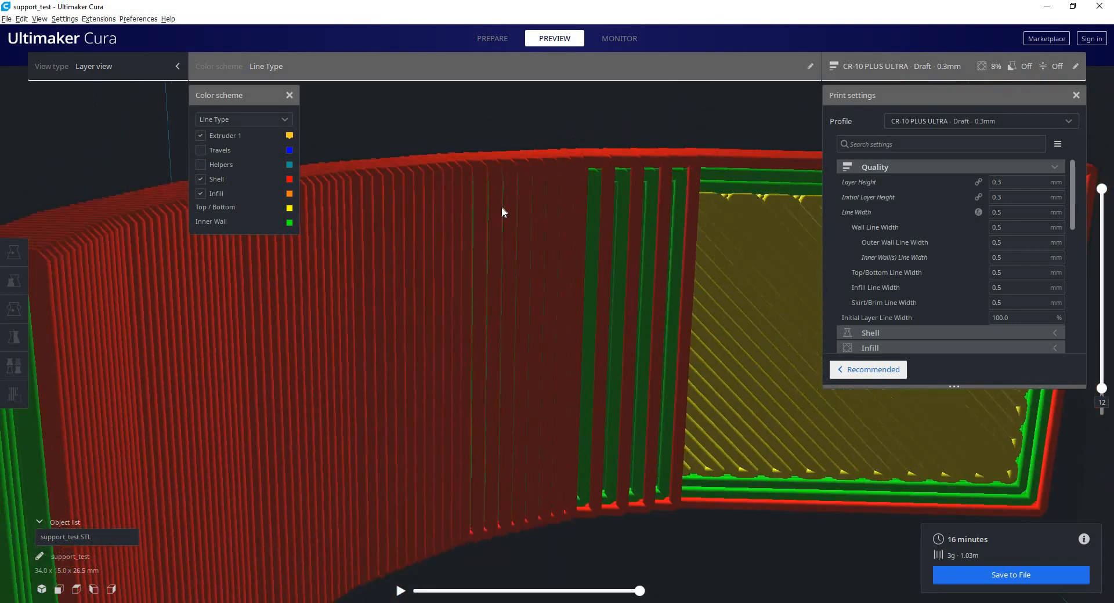
Step: Enable support generation for the model and reslice it
{"action": "left_click", "coordinate": [962, 169]}
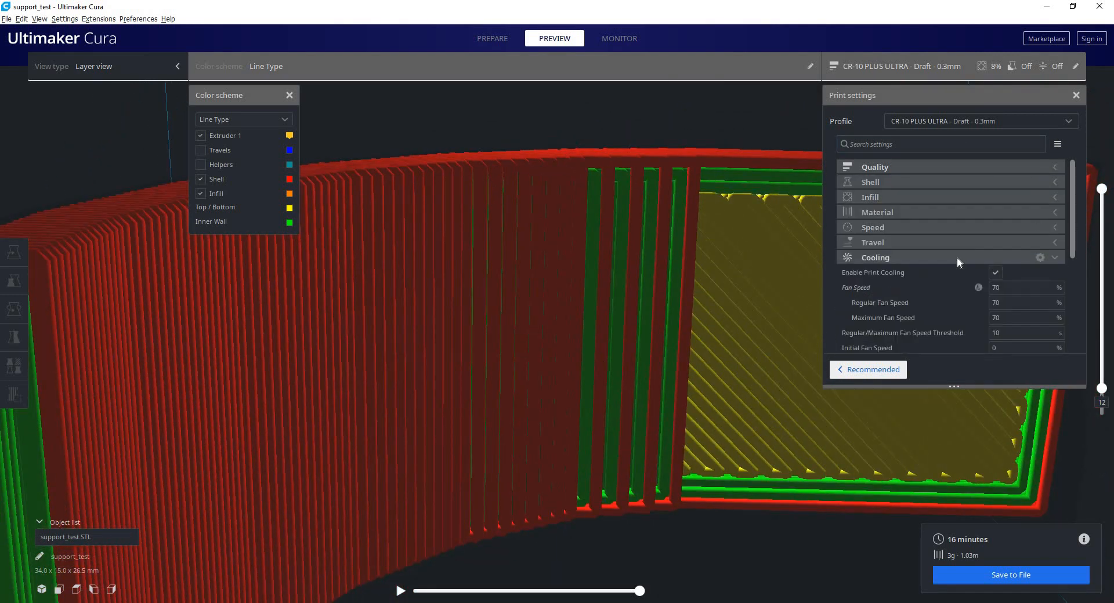
{"action": "left_click", "coordinate": [956, 257]}
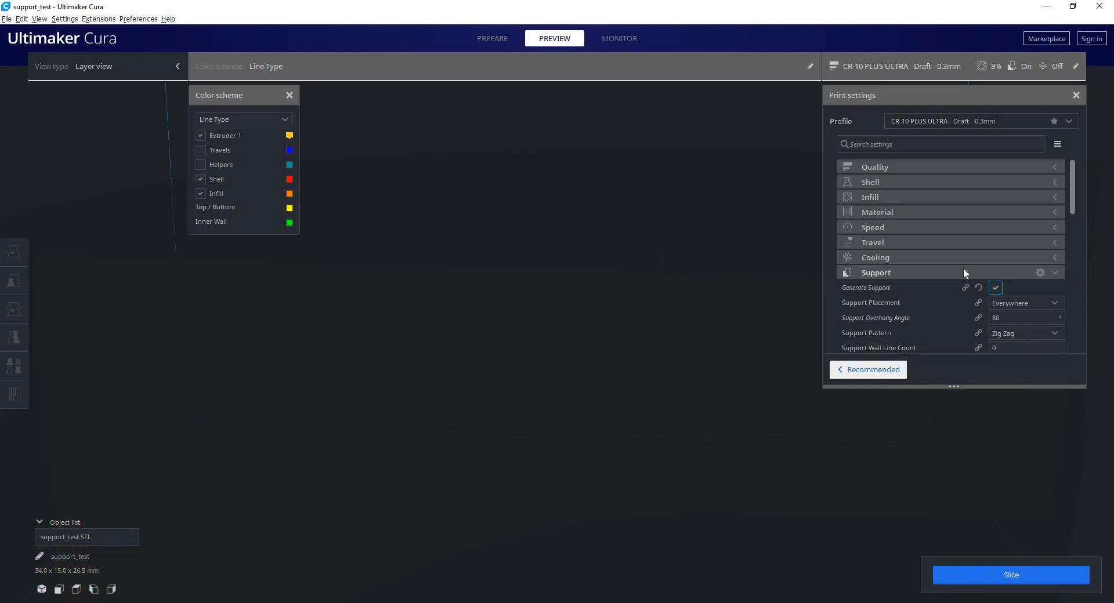
{"action": "scroll", "coordinate": [957, 274], "scroll_direction": "down", "scroll_amount": 3}
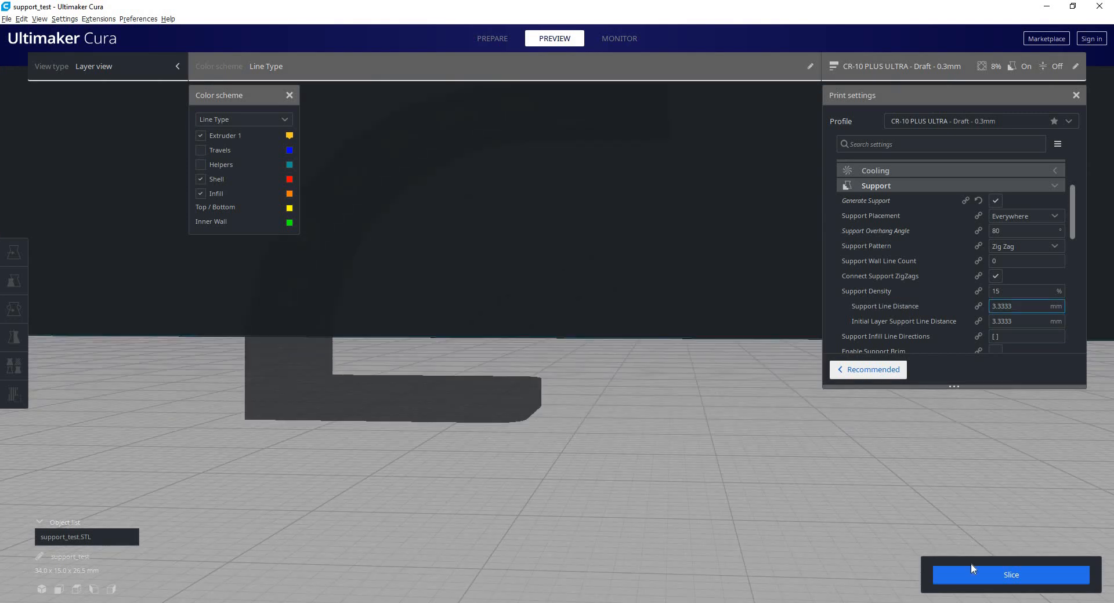
{"action": "left_click", "coordinate": [972, 569]}
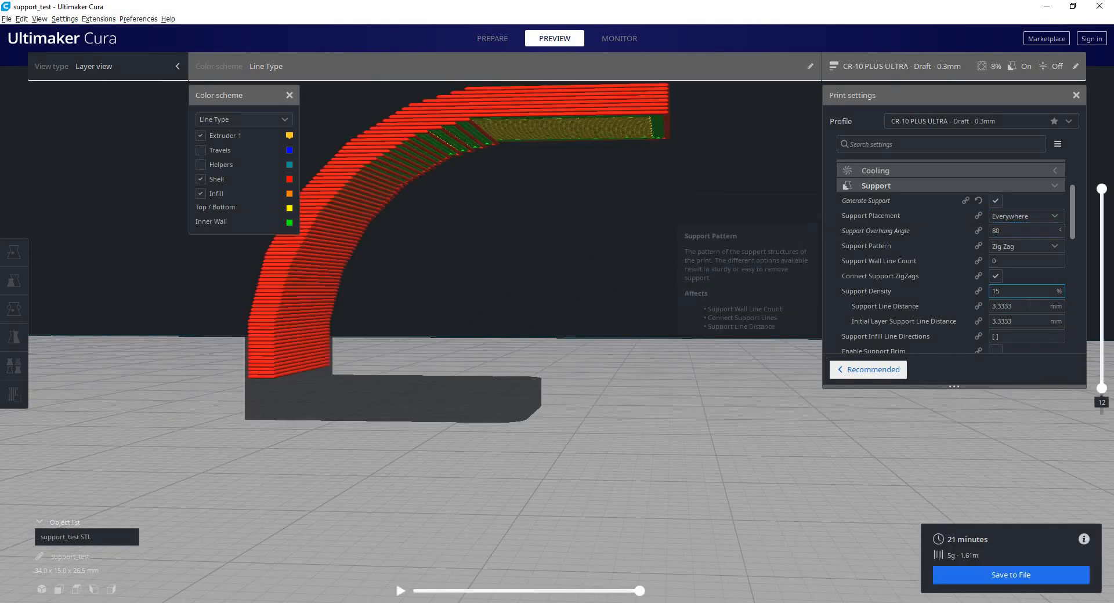
Step: Restore the lower layer limit to 1 and show the helpers to inspect the support columns beneath the arch
{"action": "left_click_drag", "start_coordinate": [1101, 425], "coordinate": [1101, 414]}
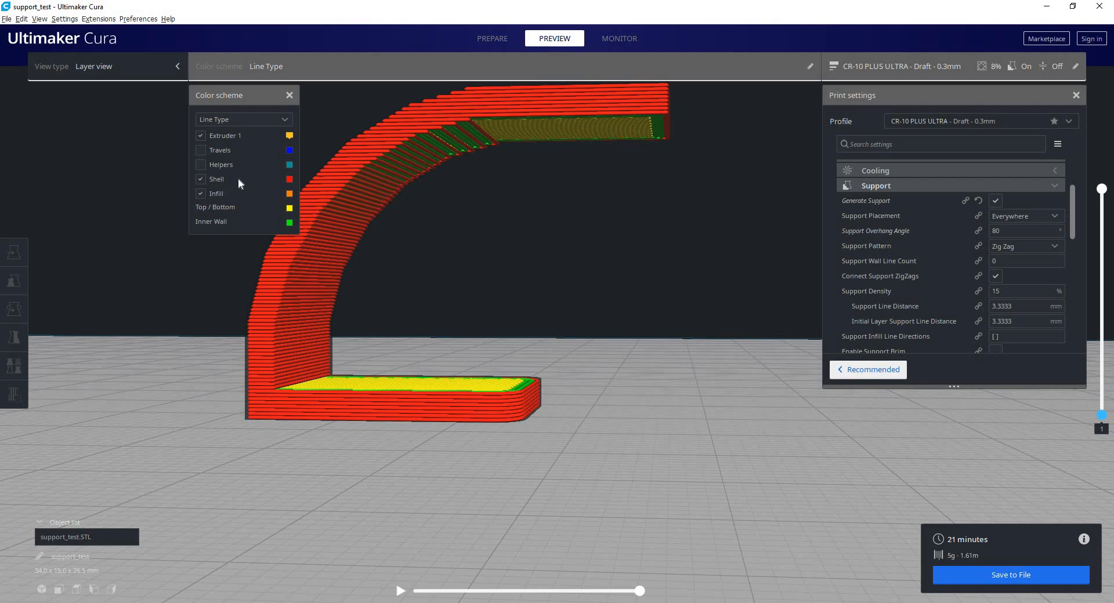
{"action": "left_click", "coordinate": [200, 165]}
{"action": "scroll", "coordinate": [451, 280], "scroll_direction": "up", "scroll_amount": 4}
{"action": "middle_click_drag", "start_coordinate": [471, 284], "coordinate": [494, 293]}
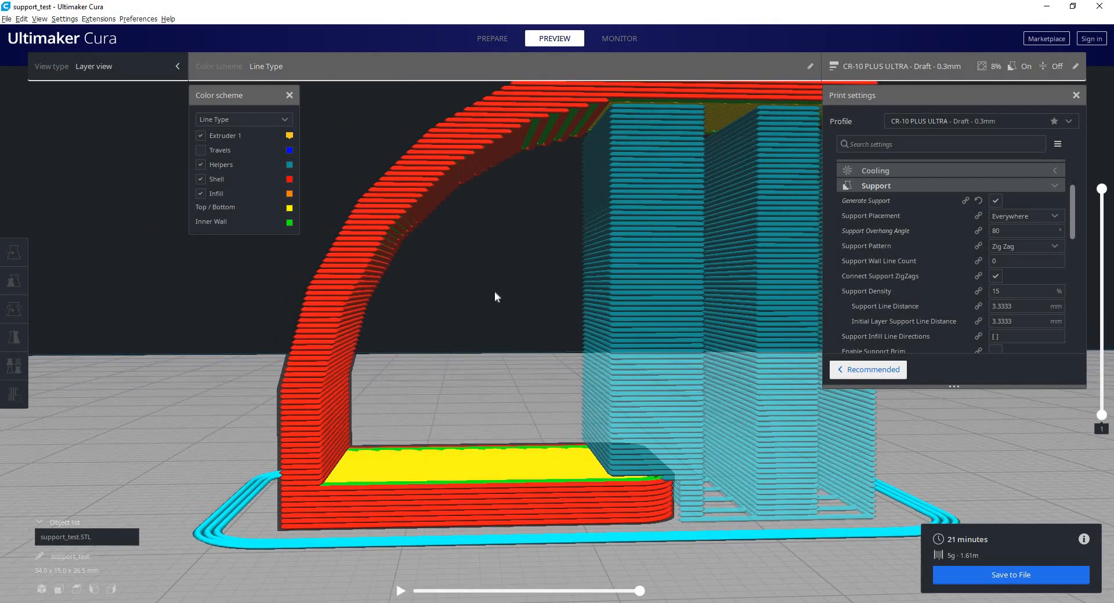
{"action": "right_click_drag", "start_coordinate": [546, 308], "coordinate": [744, 462]}
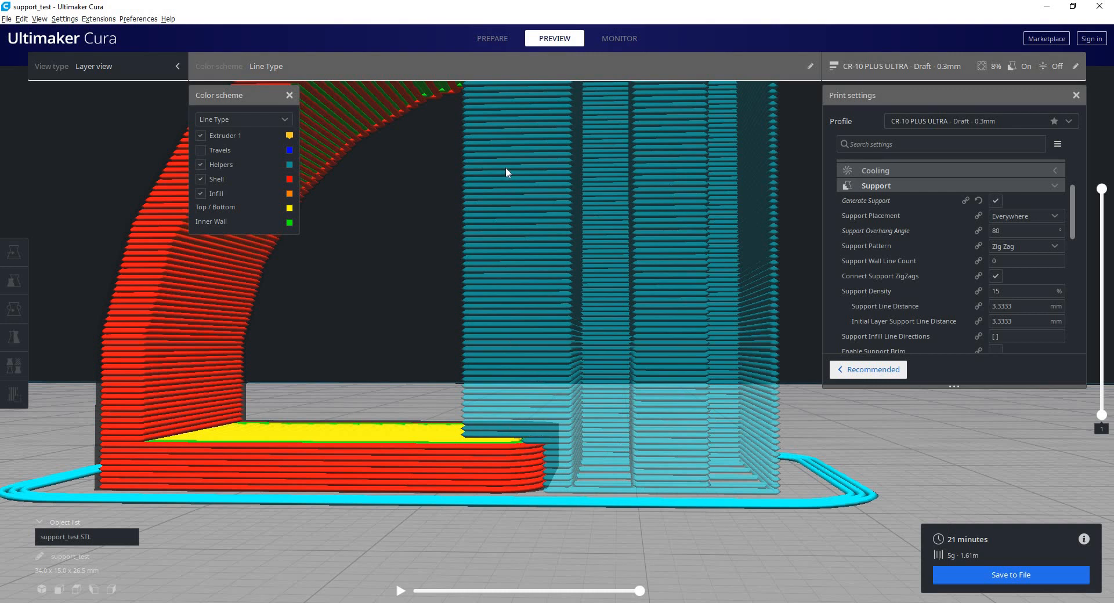
Step: Try the Touching Buildplate support placement with a reslice, and restore the placement to Everywhere
{"action": "left_click", "coordinate": [1018, 219]}
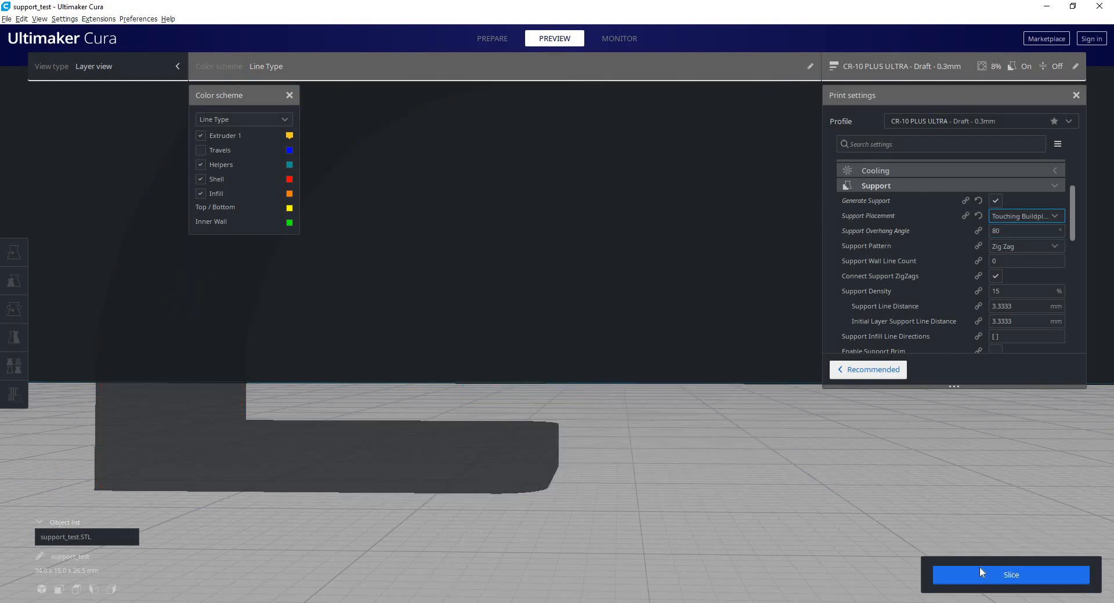
{"action": "left_click", "coordinate": [981, 569]}
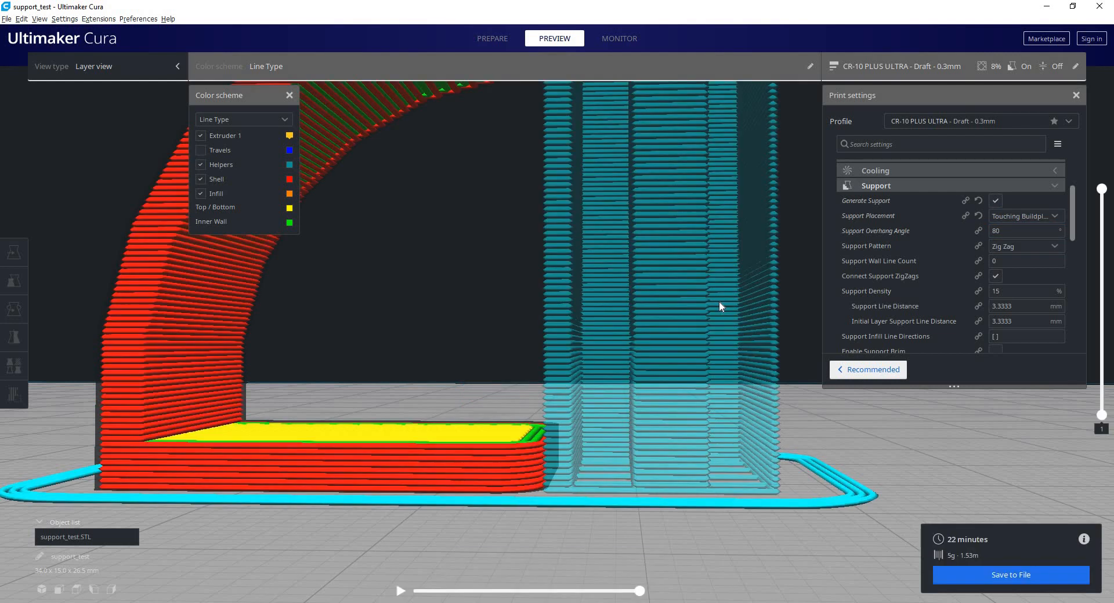
{"action": "right_click_drag", "start_coordinate": [627, 323], "coordinate": [479, 162]}
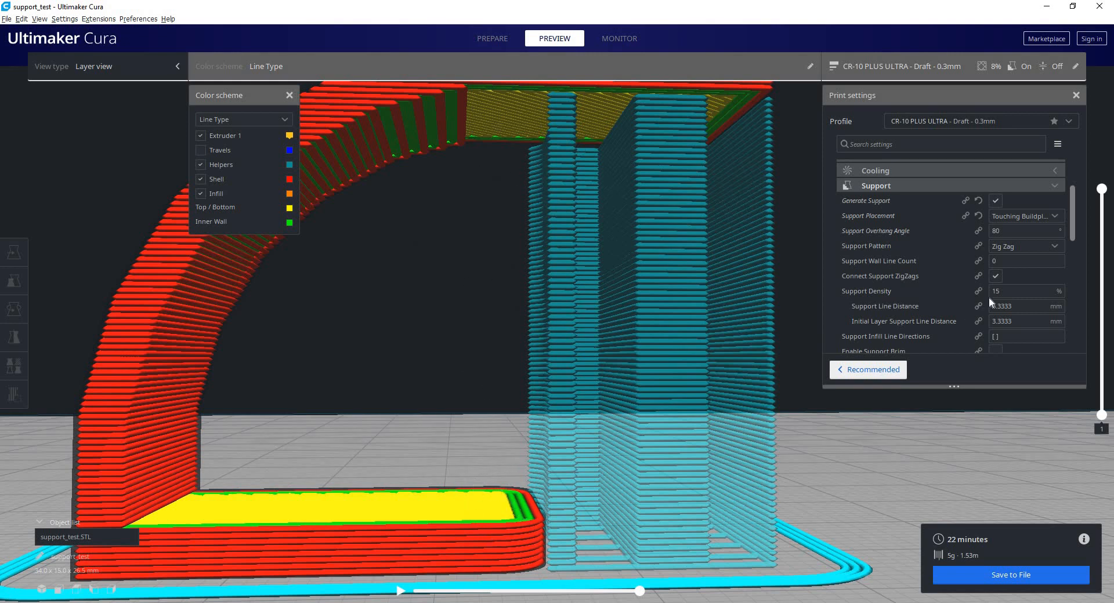
{"action": "left_click", "coordinate": [1019, 219]}
{"action": "left_click", "coordinate": [1015, 242]}
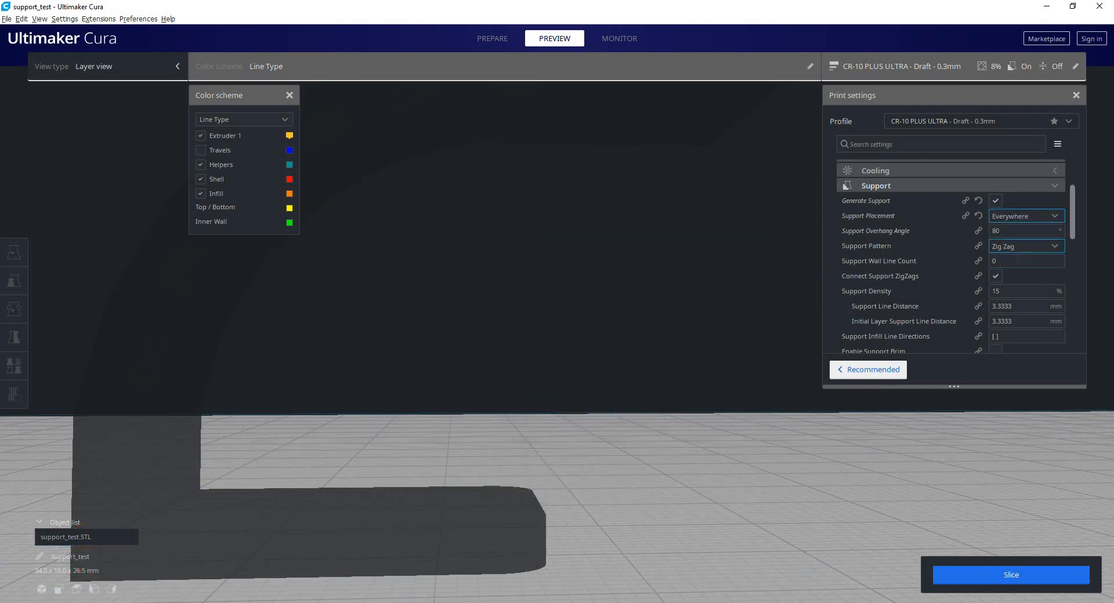
Step: Try a Support Wall Line Count of 1, reslicing to view the support from below, and restore the count to 0
{"action": "left_click", "coordinate": [1017, 259]}
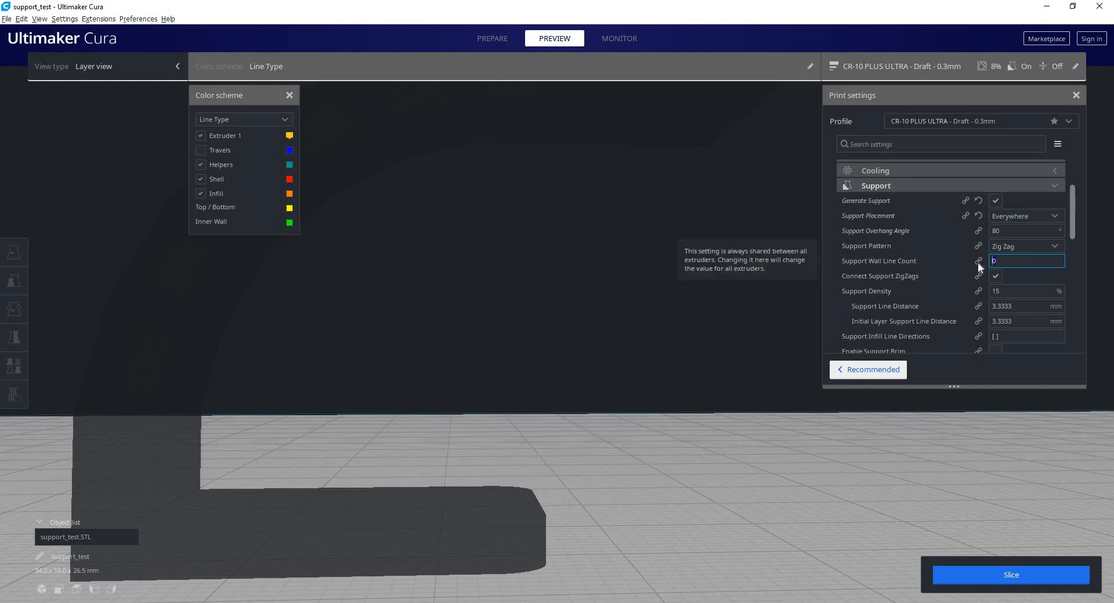
{"action": "type", "text": "1"}
{"action": "left_click", "coordinate": [960, 577]}
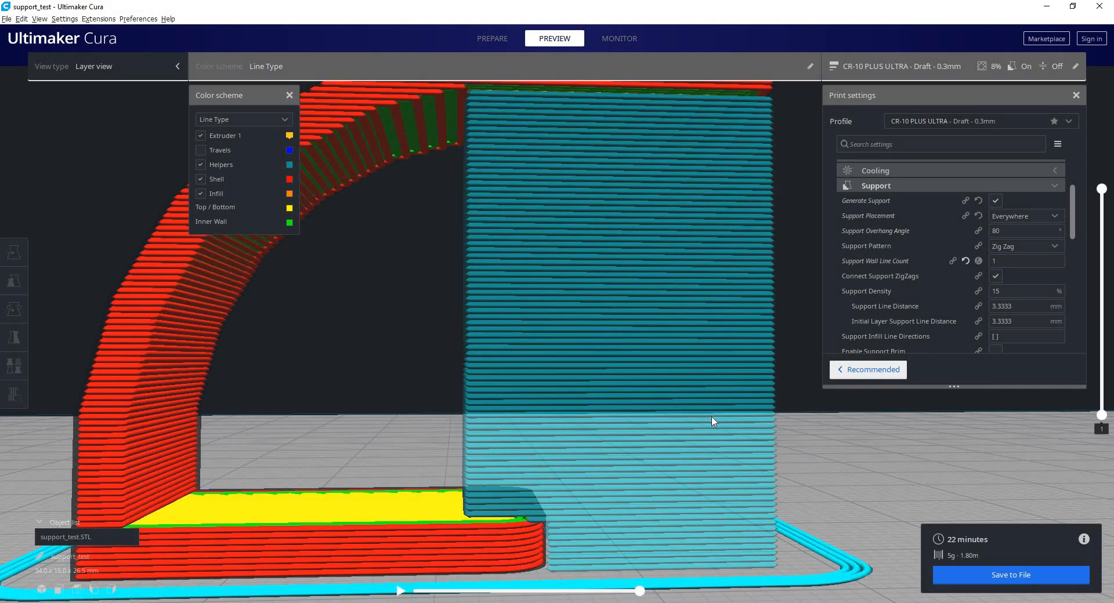
{"action": "right_click_drag", "start_coordinate": [718, 370], "coordinate": [560, 315]}
{"action": "scroll", "coordinate": [611, 286], "scroll_direction": "up", "scroll_amount": 3}
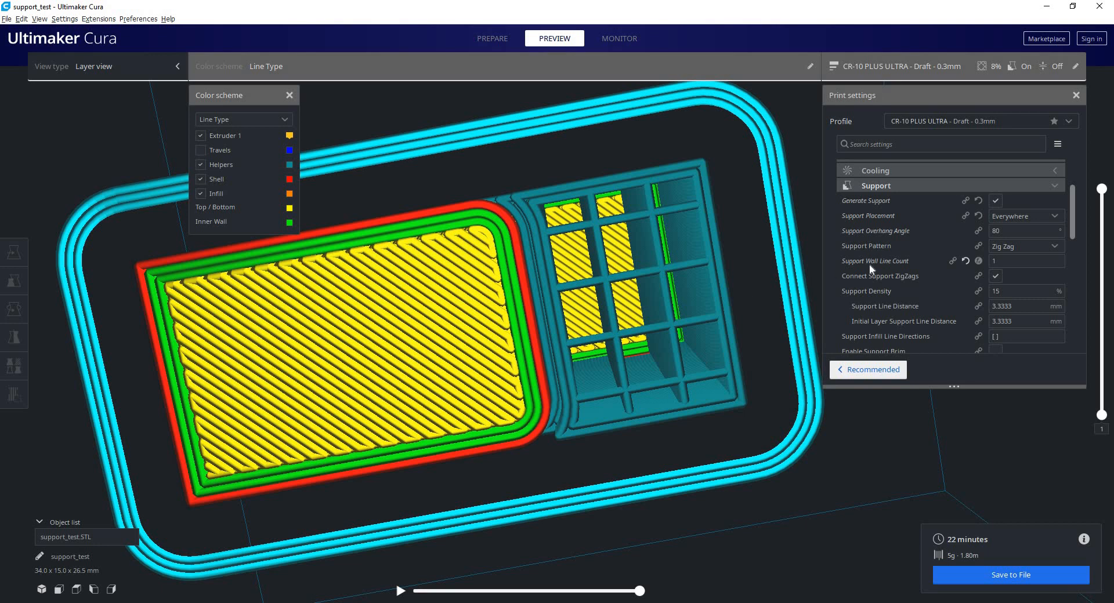
{"action": "left_click_drag", "start_coordinate": [1008, 262], "coordinate": [954, 264]}
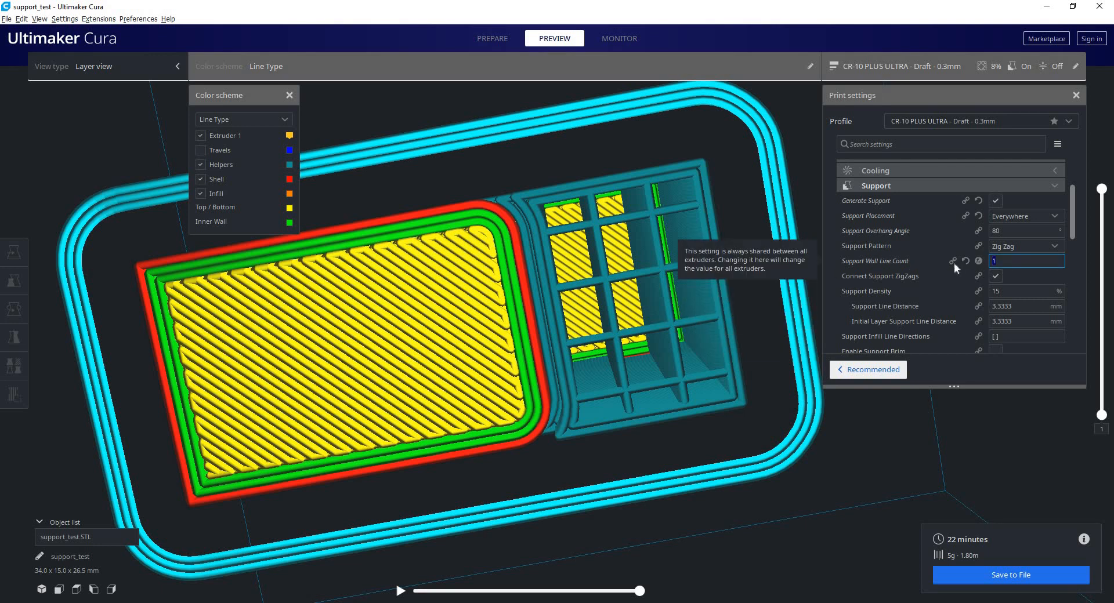
{"action": "type", "text": "0"}
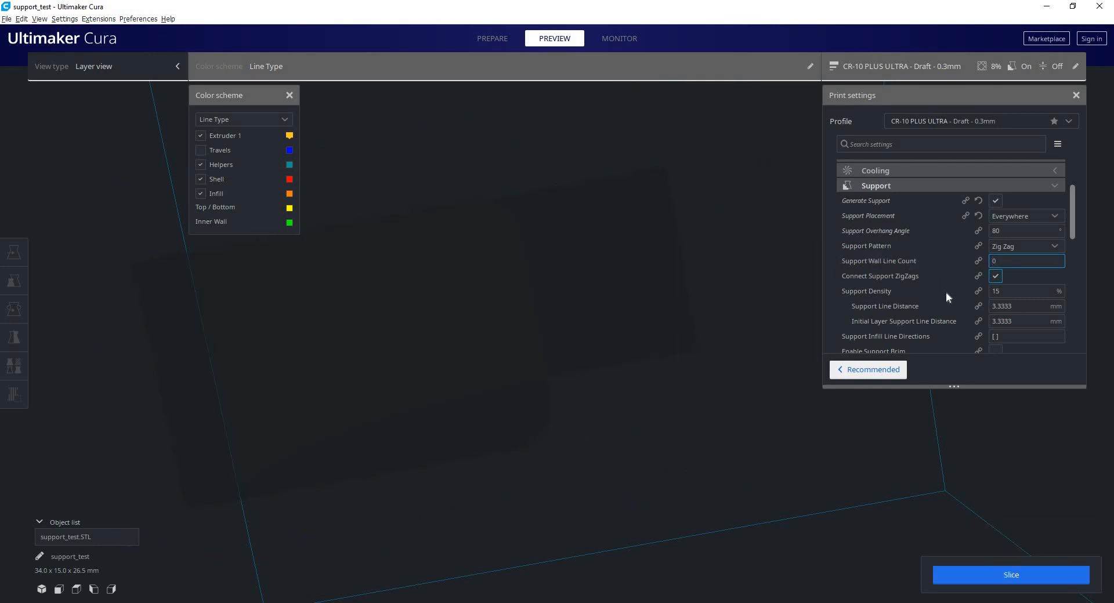
Step: Set the Support Density to 20% and reslice to inspect the support grid from below
{"action": "scroll", "coordinate": [945, 291], "scroll_direction": "down", "scroll_amount": 2}
{"action": "left_click", "coordinate": [1027, 250]}
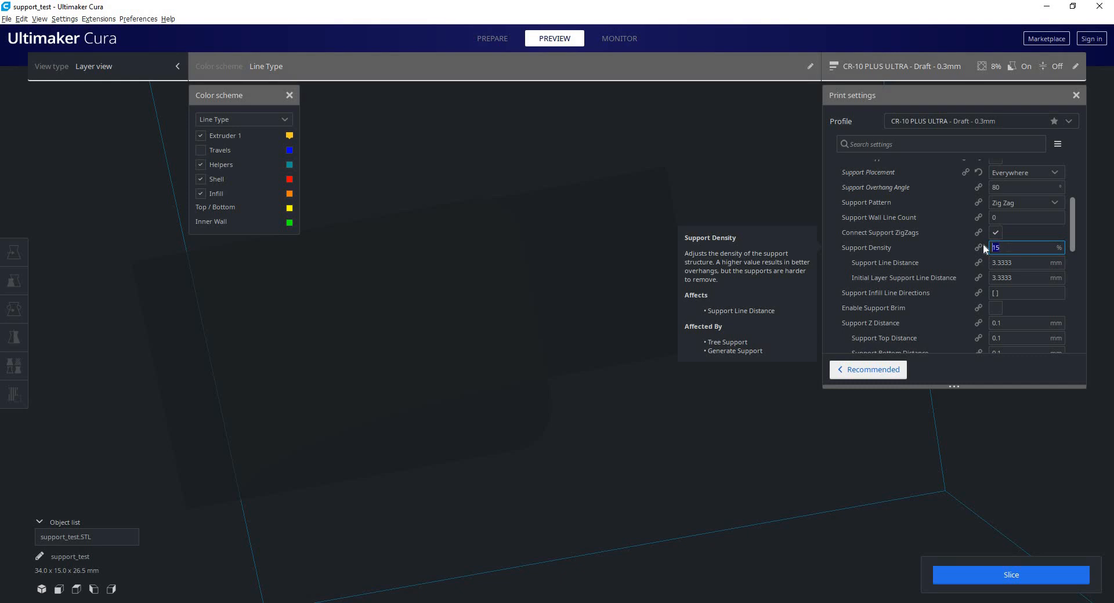
{"action": "type", "text": "20"}
{"action": "key", "text": "Return"}
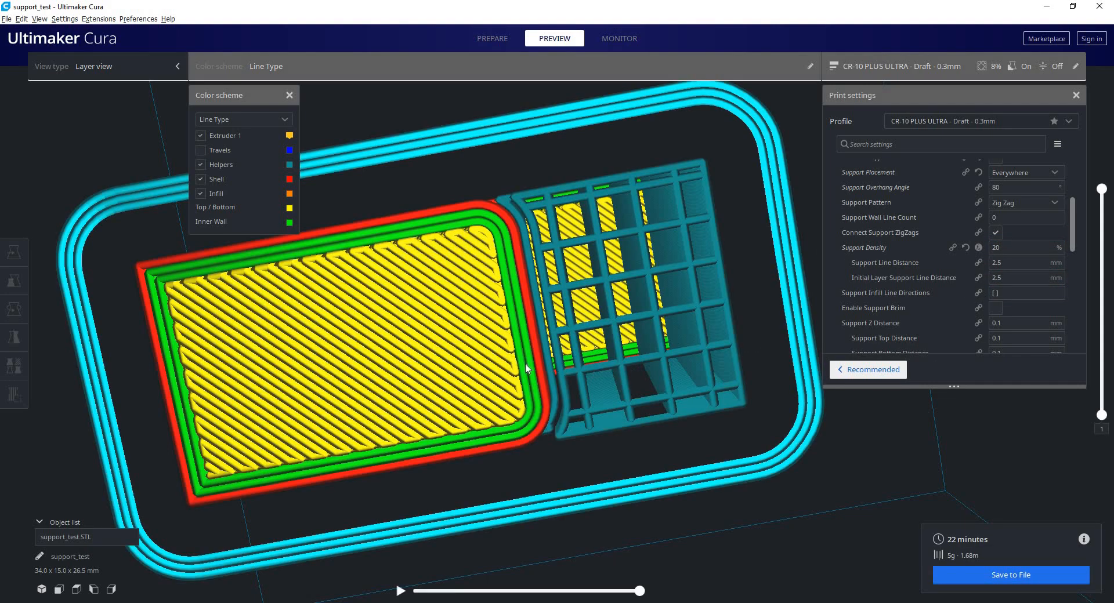
{"action": "right_click_drag", "start_coordinate": [527, 369], "coordinate": [591, 313]}
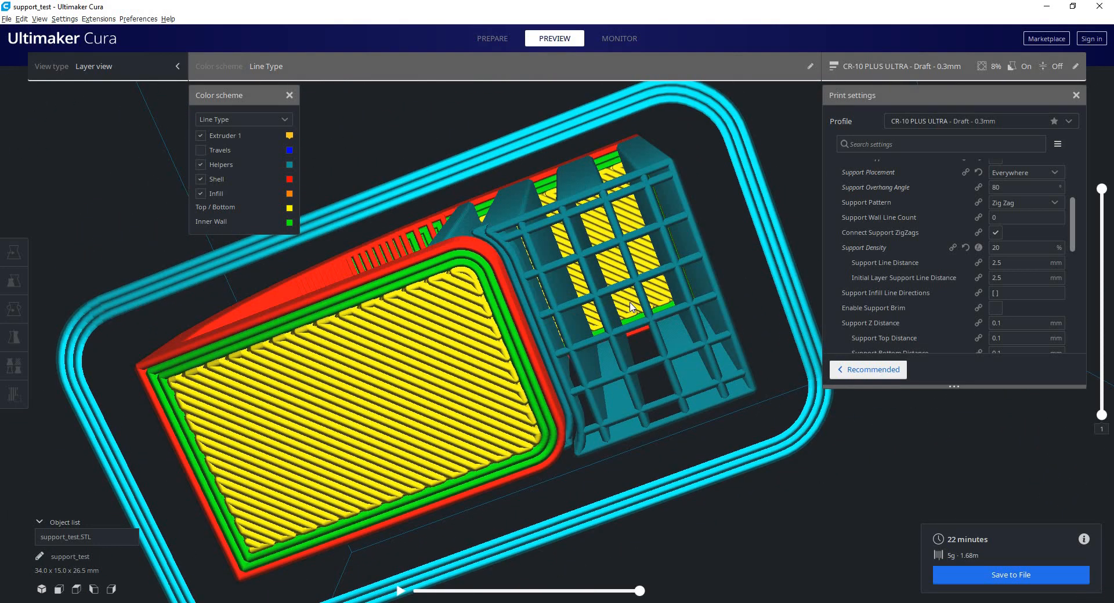
Step: Enable the support brim and reslice the model
{"action": "scroll", "coordinate": [932, 265], "scroll_direction": "down", "scroll_amount": 2}
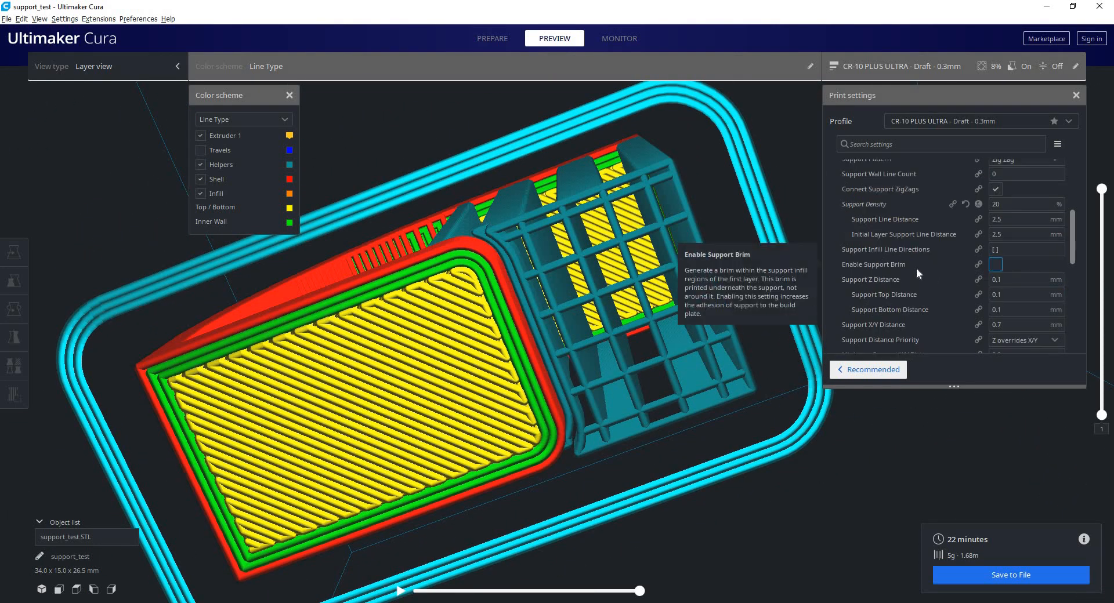
{"action": "left_click", "coordinate": [996, 265]}
{"action": "left_click", "coordinate": [983, 578]}
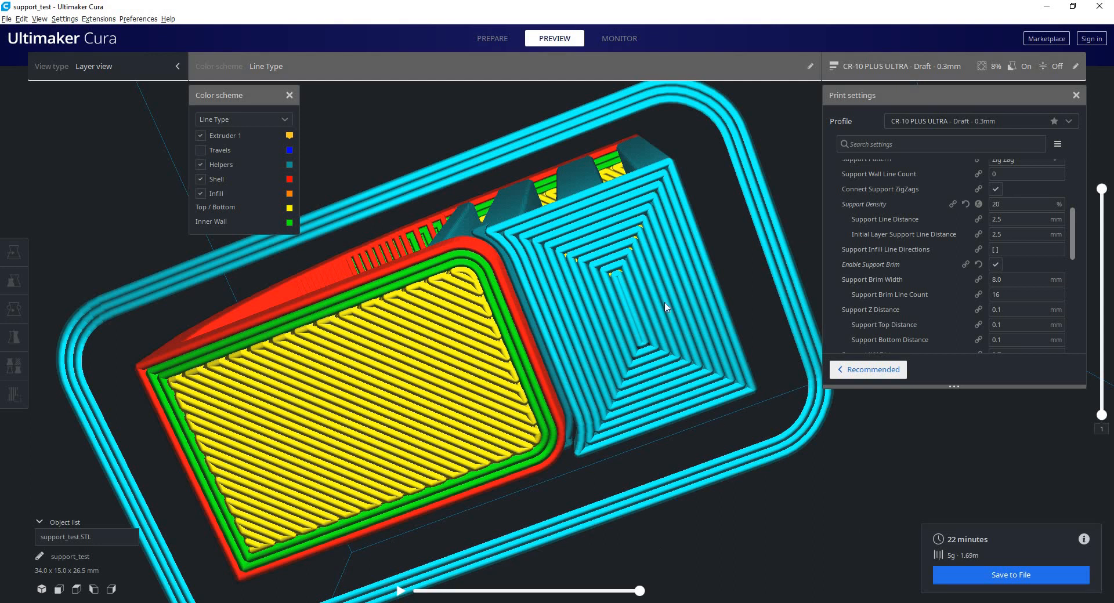
Step: Review the Support Z Distance settings and examine the gap between the support top and the arch's underside up close
{"action": "scroll", "coordinate": [915, 263], "scroll_direction": "down", "scroll_amount": 3}
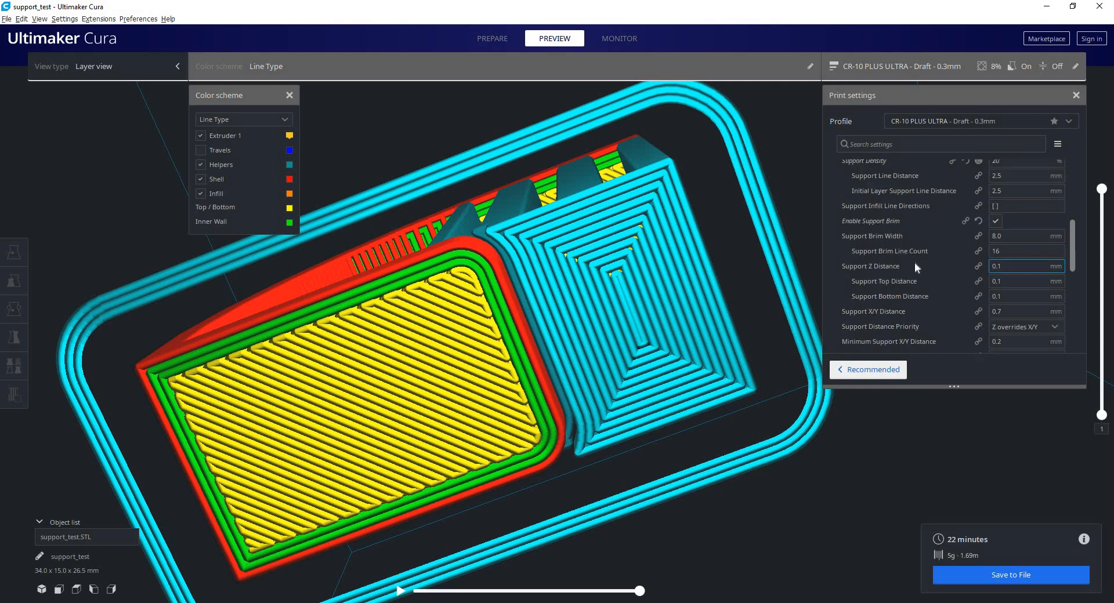
{"action": "mouse_move", "coordinate": [861, 226]}
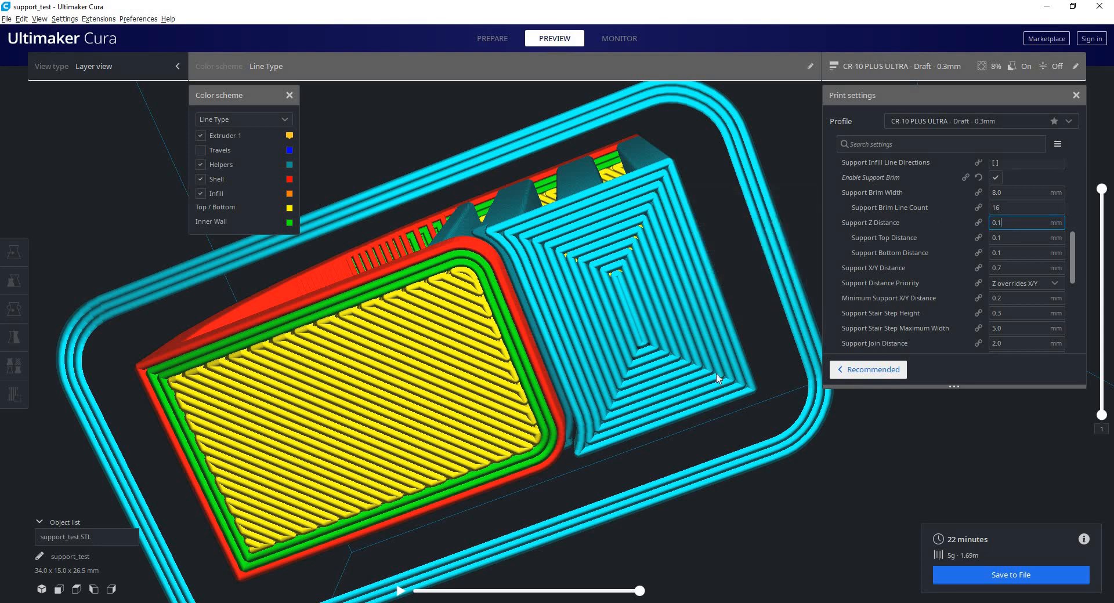
{"action": "right_click_drag", "start_coordinate": [719, 376], "coordinate": [879, 282]}
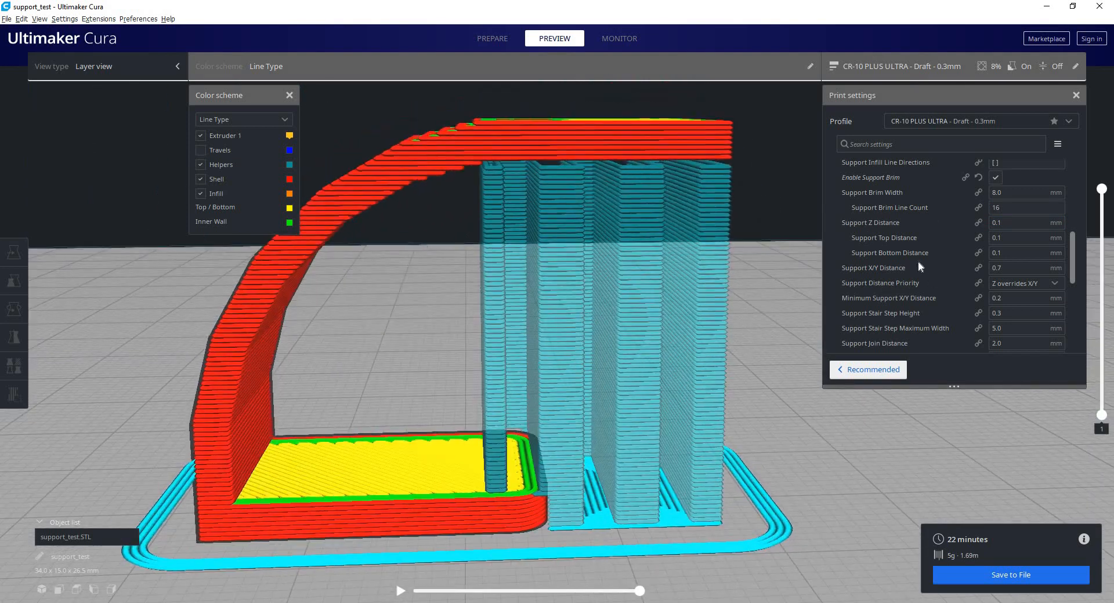
{"action": "left_click", "coordinate": [1007, 253]}
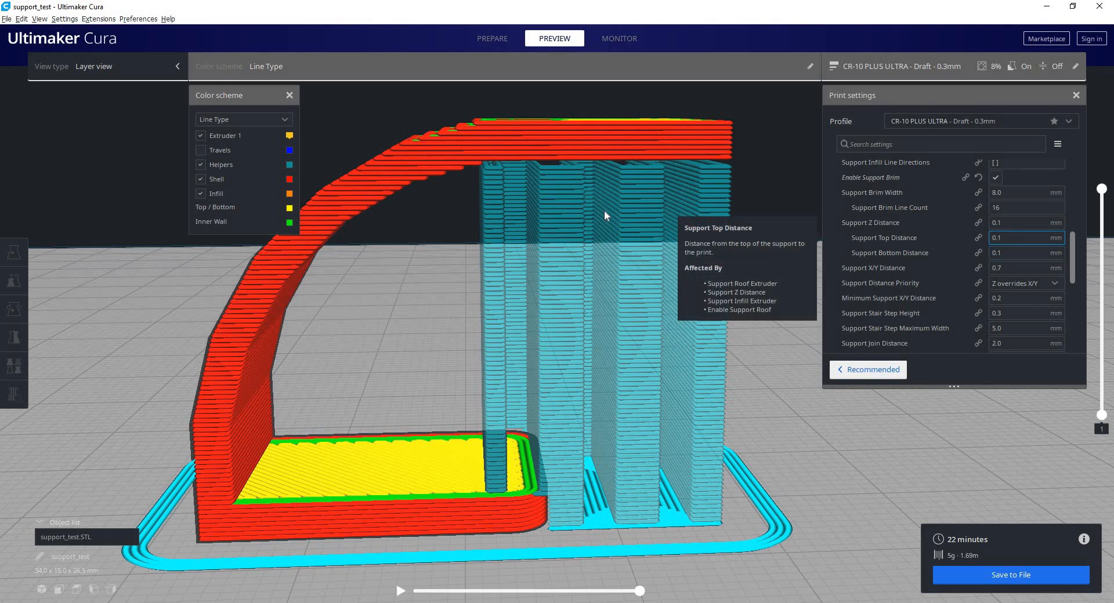
{"action": "scroll", "coordinate": [566, 232], "scroll_direction": "up", "scroll_amount": 5}
{"action": "scroll", "coordinate": [534, 264], "scroll_direction": "up", "scroll_amount": 4}
{"action": "scroll", "coordinate": [440, 357], "scroll_direction": "up", "scroll_amount": 6}
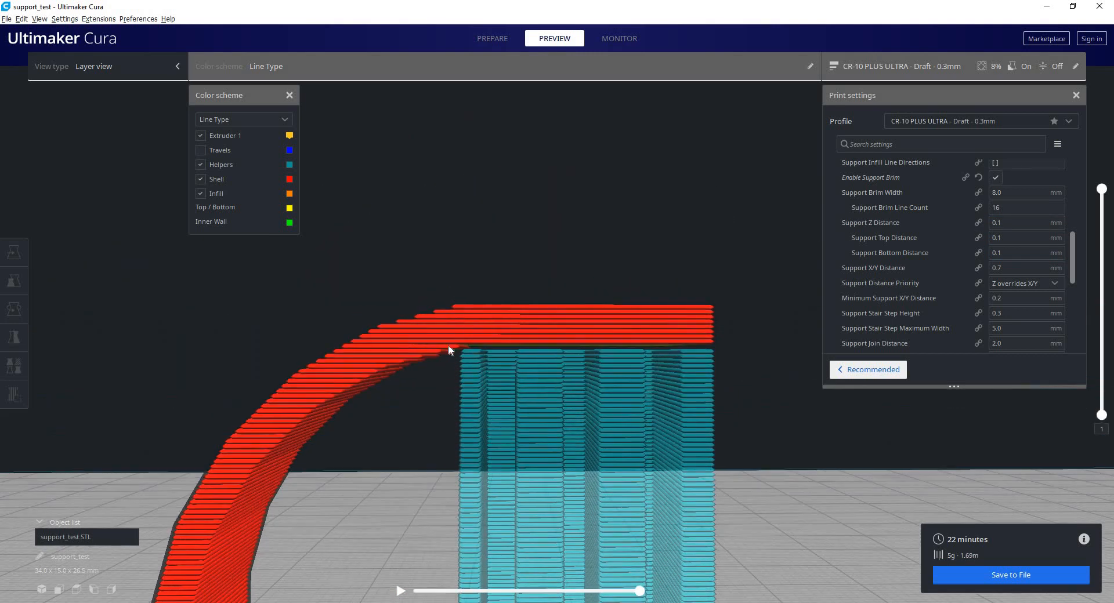
{"action": "scroll", "coordinate": [440, 356], "scroll_direction": "up", "scroll_amount": 8}
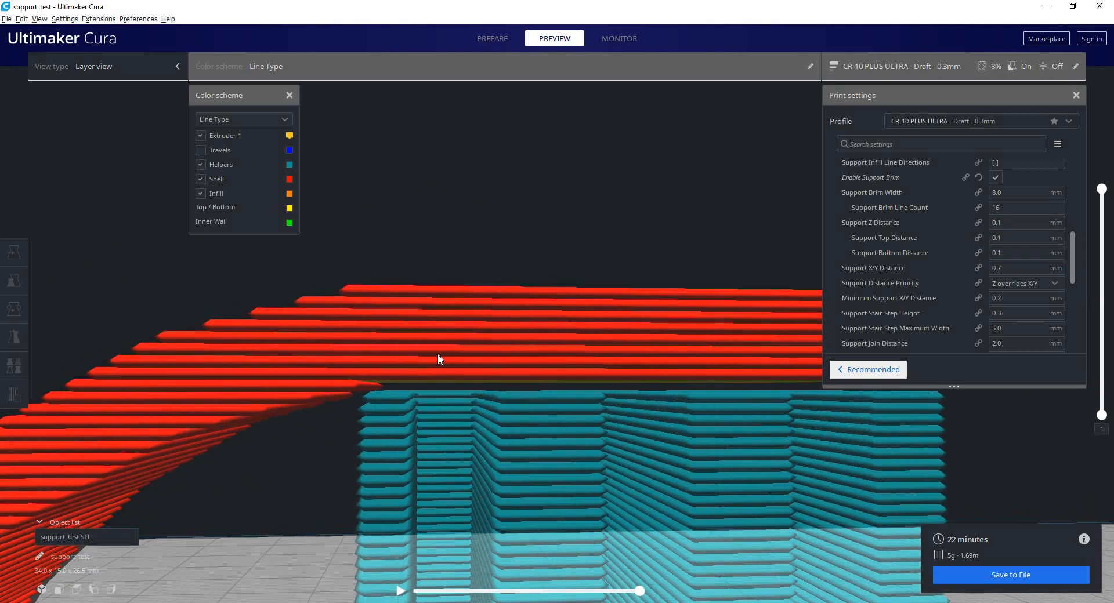
{"action": "scroll", "coordinate": [541, 347], "scroll_direction": "up", "scroll_amount": 8}
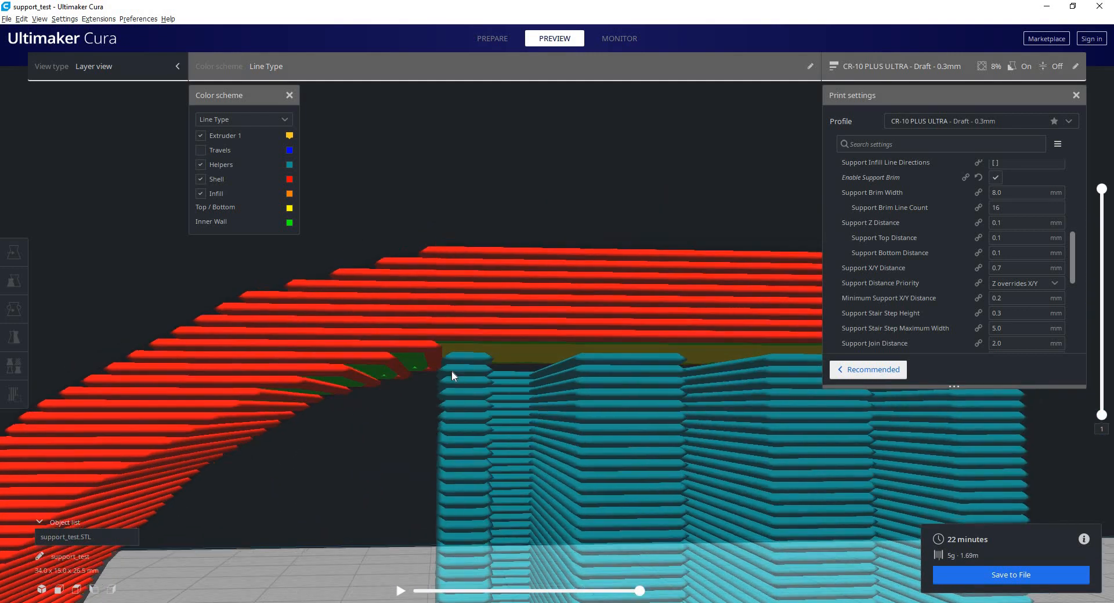
{"action": "scroll", "coordinate": [476, 398], "scroll_direction": "up", "scroll_amount": 6}
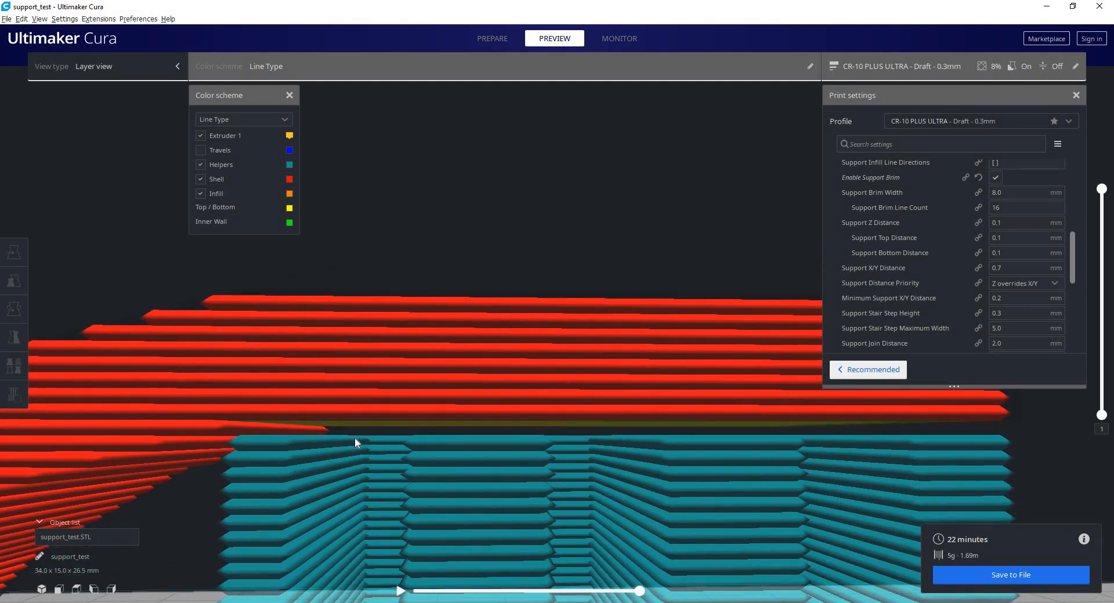
Step: Check the layer height in the Quality settings against the Support Z Distance, viewing the gap above the support up close
{"action": "scroll", "coordinate": [367, 435], "scroll_direction": "up", "scroll_amount": 8}
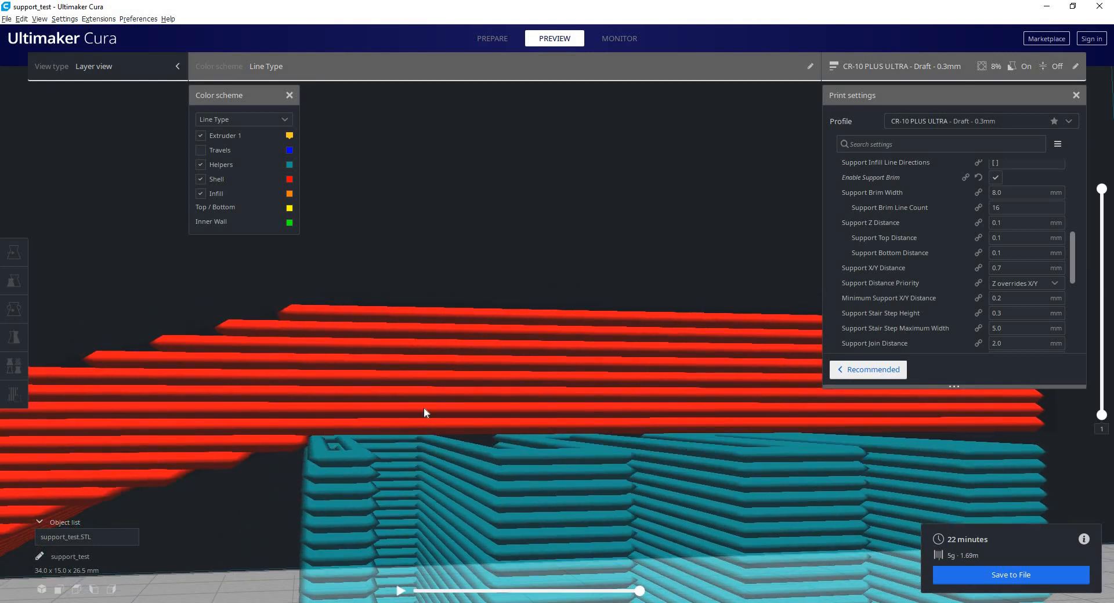
{"action": "scroll", "coordinate": [424, 412], "scroll_direction": "up", "scroll_amount": 2}
{"action": "scroll", "coordinate": [981, 174], "scroll_direction": "up", "scroll_amount": 6}
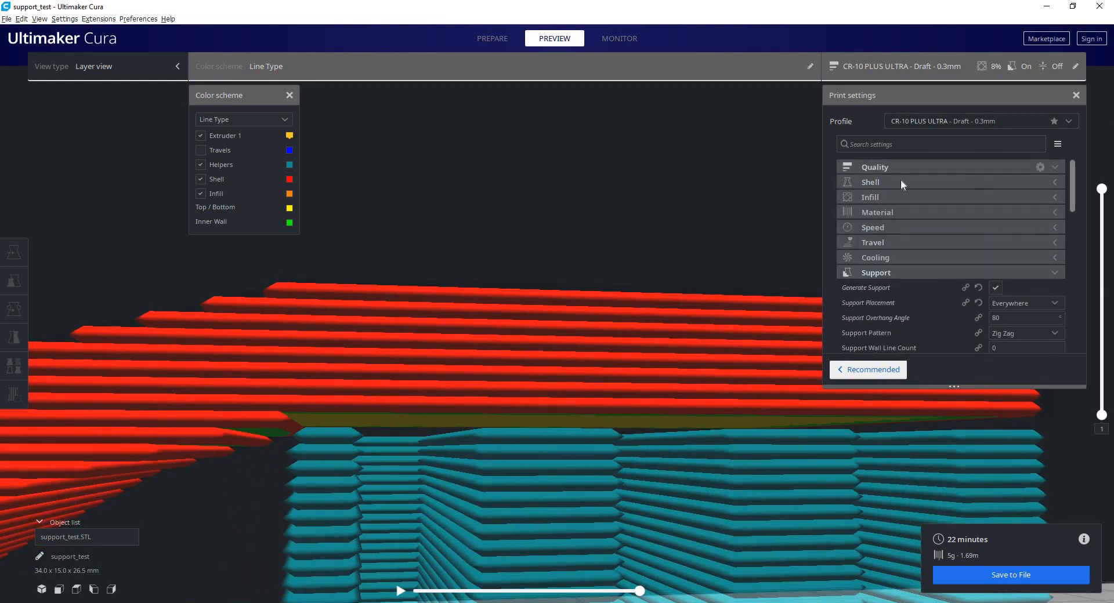
{"action": "left_click", "coordinate": [903, 168]}
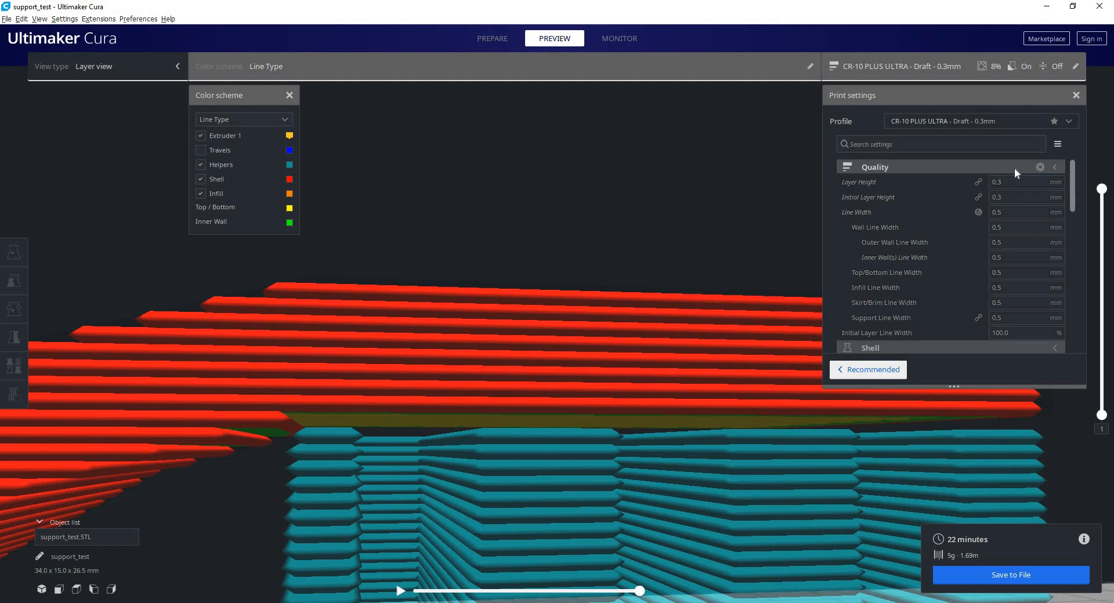
{"action": "left_click", "coordinate": [1015, 169]}
{"action": "scroll", "coordinate": [970, 200], "scroll_direction": "down", "scroll_amount": 5}
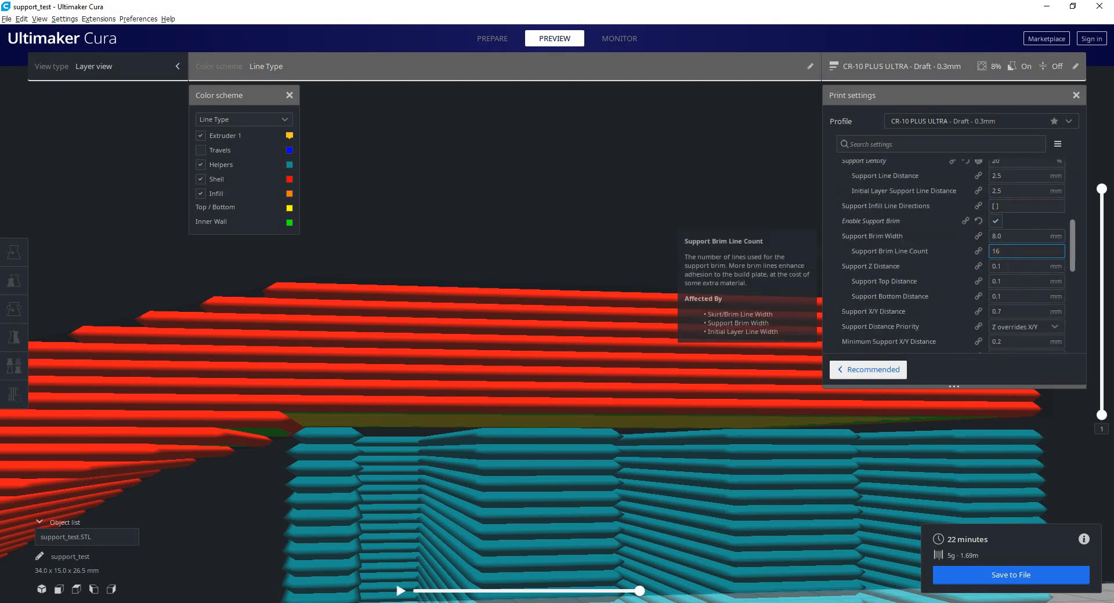
Step: Examine the contact area between the support top and the arch's flat underside at several zoom levels
{"action": "right_click_drag", "start_coordinate": [574, 294], "coordinate": [530, 360]}
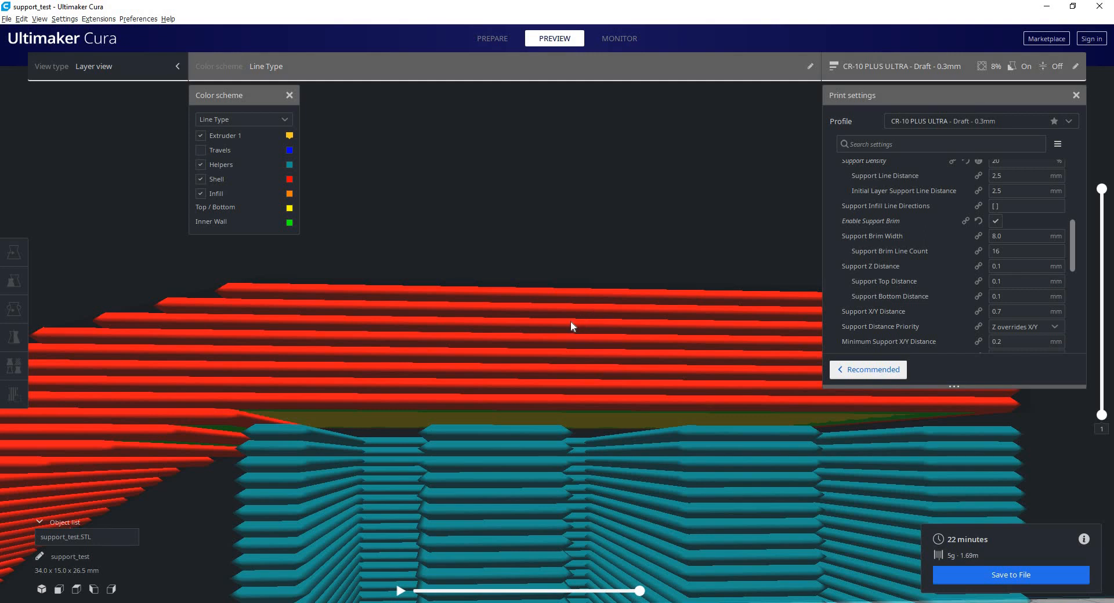
{"action": "scroll", "coordinate": [571, 326], "scroll_direction": "down", "scroll_amount": 5}
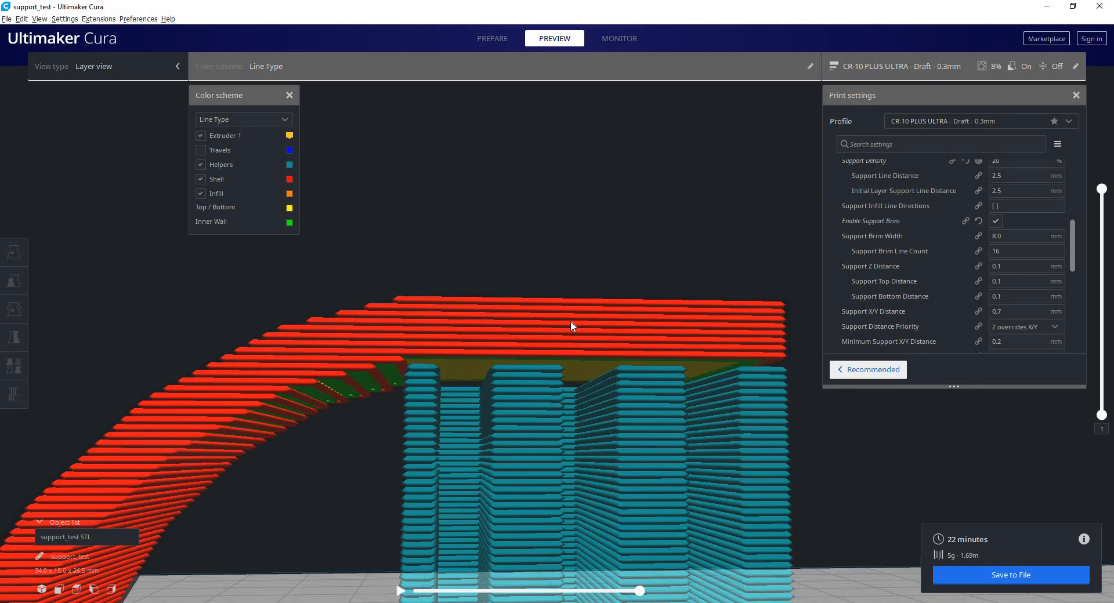
{"action": "scroll", "coordinate": [362, 375], "scroll_direction": "up", "scroll_amount": 3}
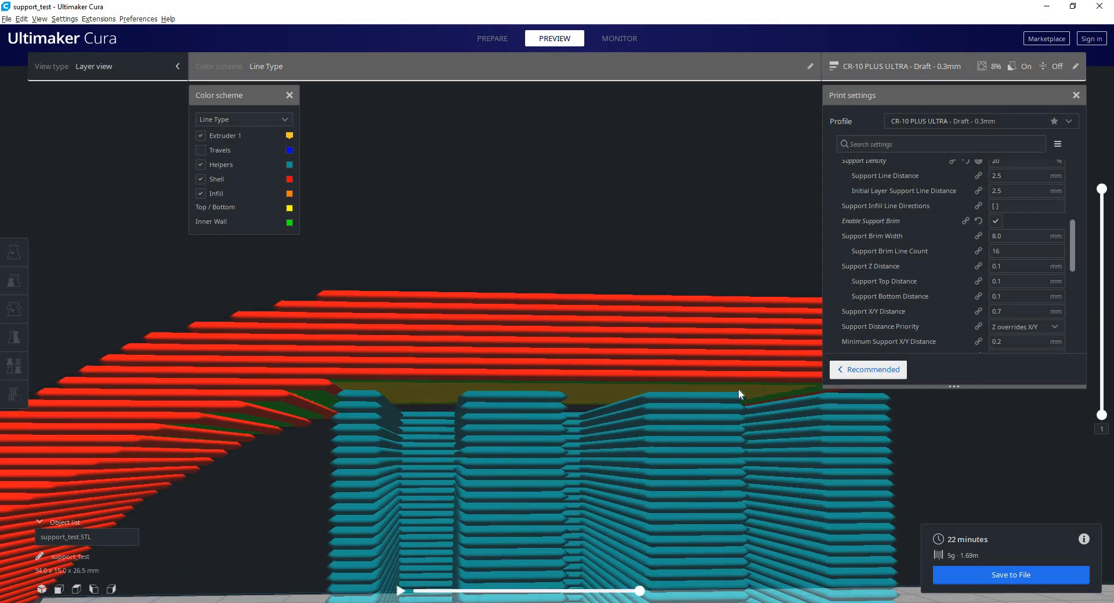
{"action": "scroll", "coordinate": [967, 259], "scroll_direction": "up", "scroll_amount": 10}
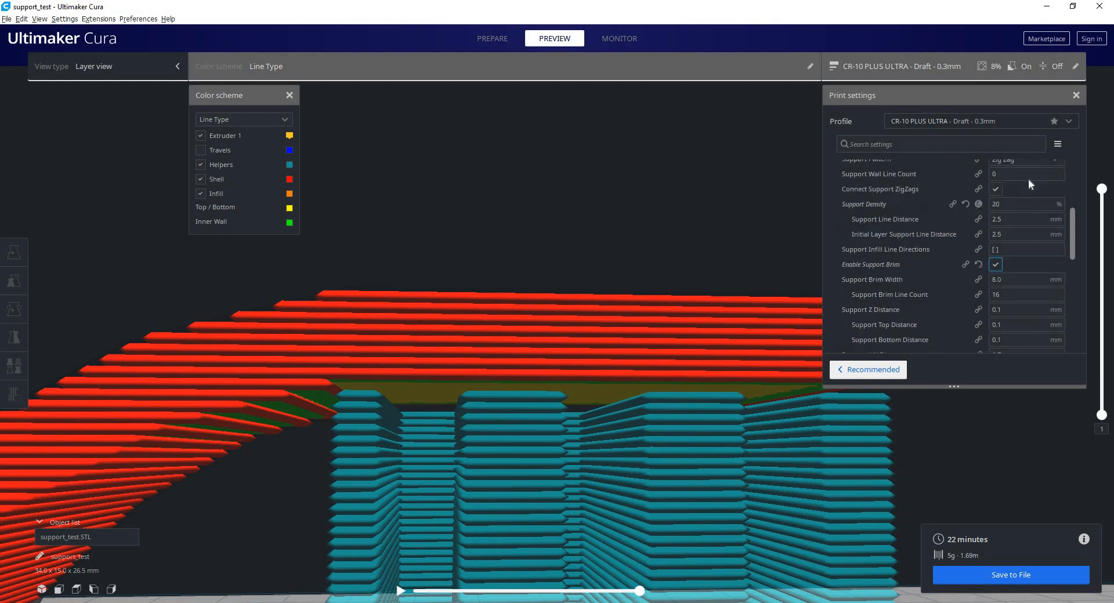
{"action": "scroll", "coordinate": [243, 434], "scroll_direction": "up", "scroll_amount": 2}
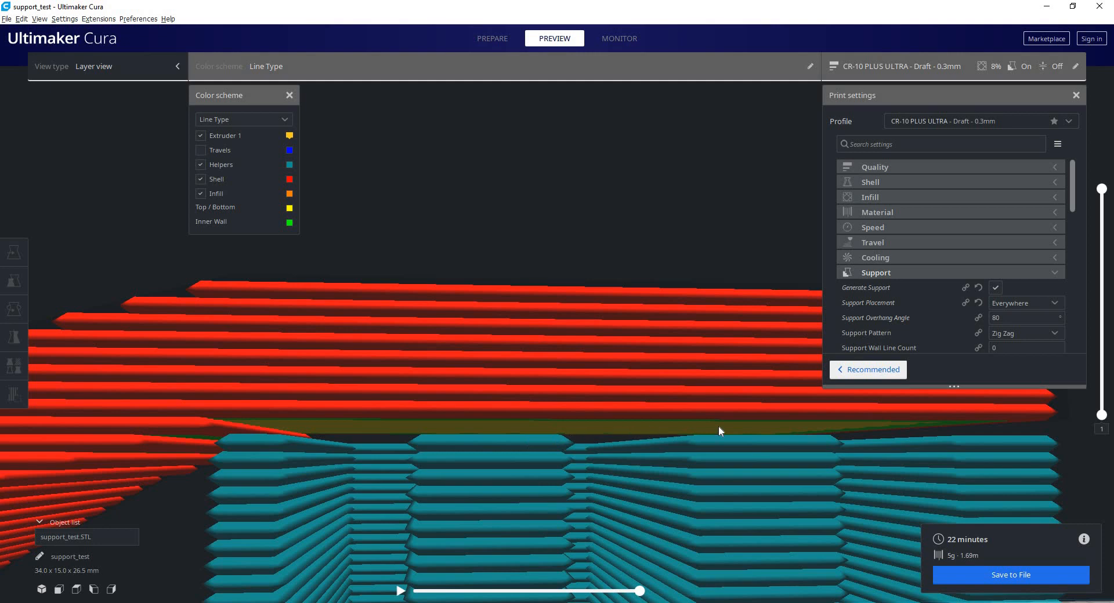
{"action": "scroll", "coordinate": [720, 430], "scroll_direction": "down", "scroll_amount": 5}
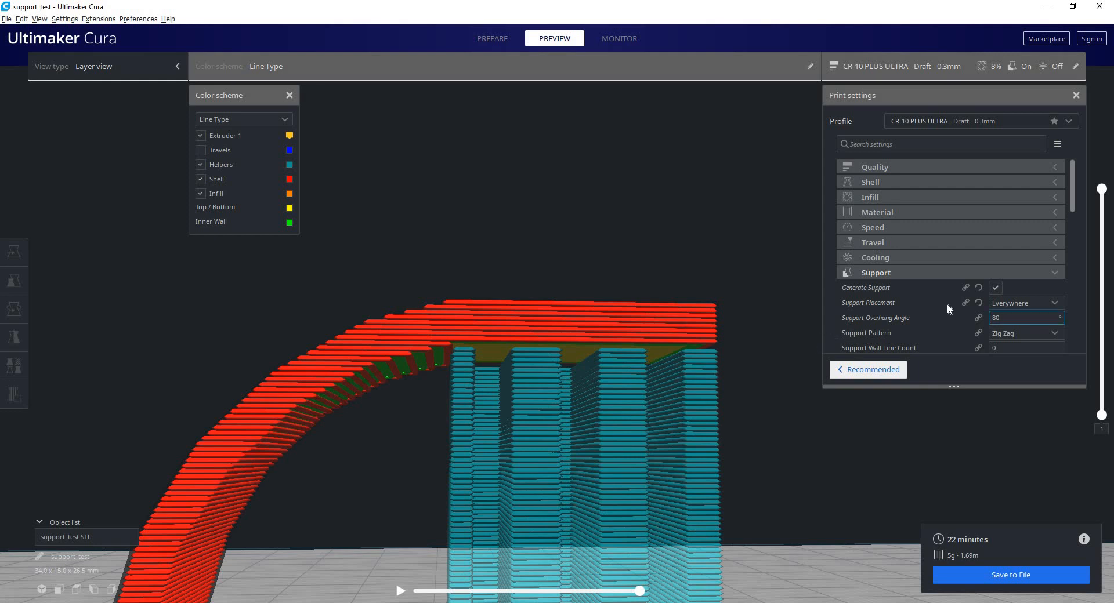
Step: Set the Support X/Y Distance to 0.3 mm and reslice, viewing the base and support from below
{"action": "scroll", "coordinate": [947, 303], "scroll_direction": "down", "scroll_amount": 5}
{"action": "scroll", "coordinate": [947, 303], "scroll_direction": "down", "scroll_amount": 3}
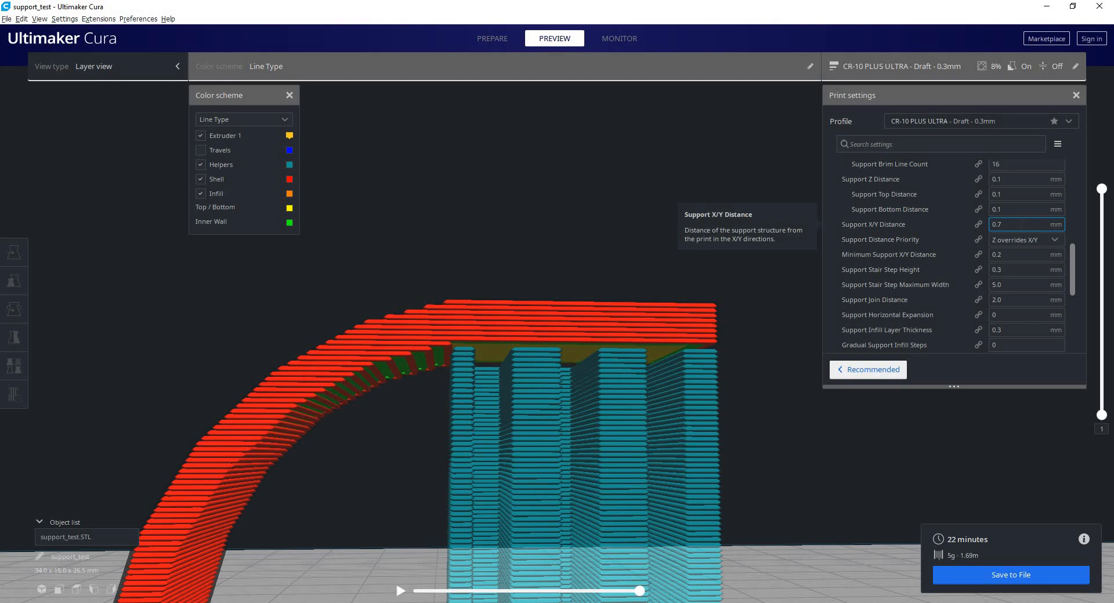
{"action": "scroll", "coordinate": [624, 388], "scroll_direction": "down", "scroll_amount": 5}
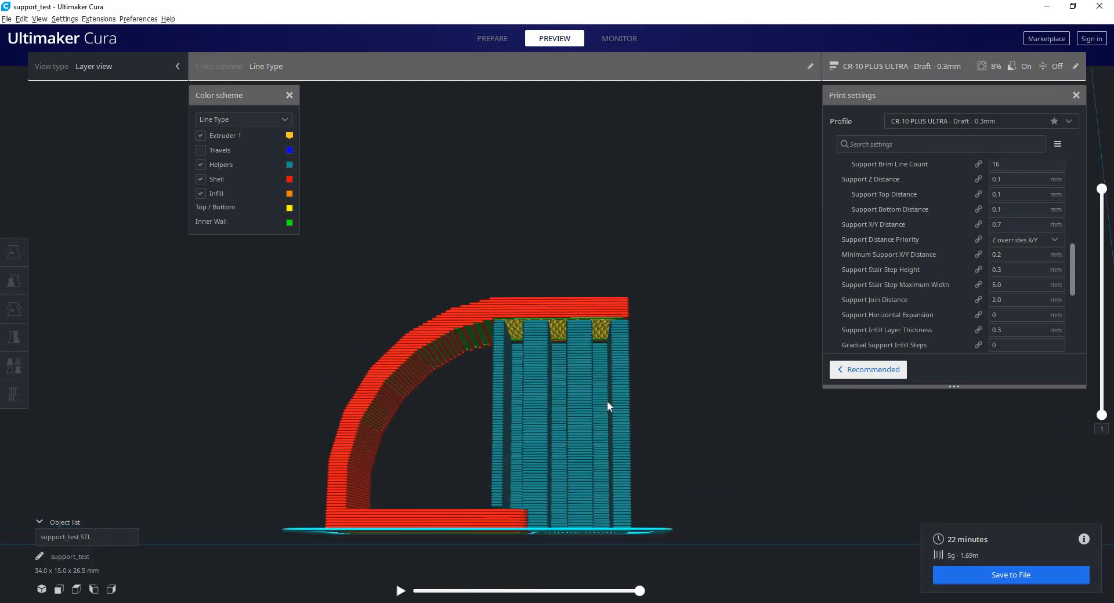
{"action": "right_click_drag", "start_coordinate": [630, 388], "coordinate": [593, 293]}
{"action": "scroll", "coordinate": [592, 296], "scroll_direction": "up", "scroll_amount": 8}
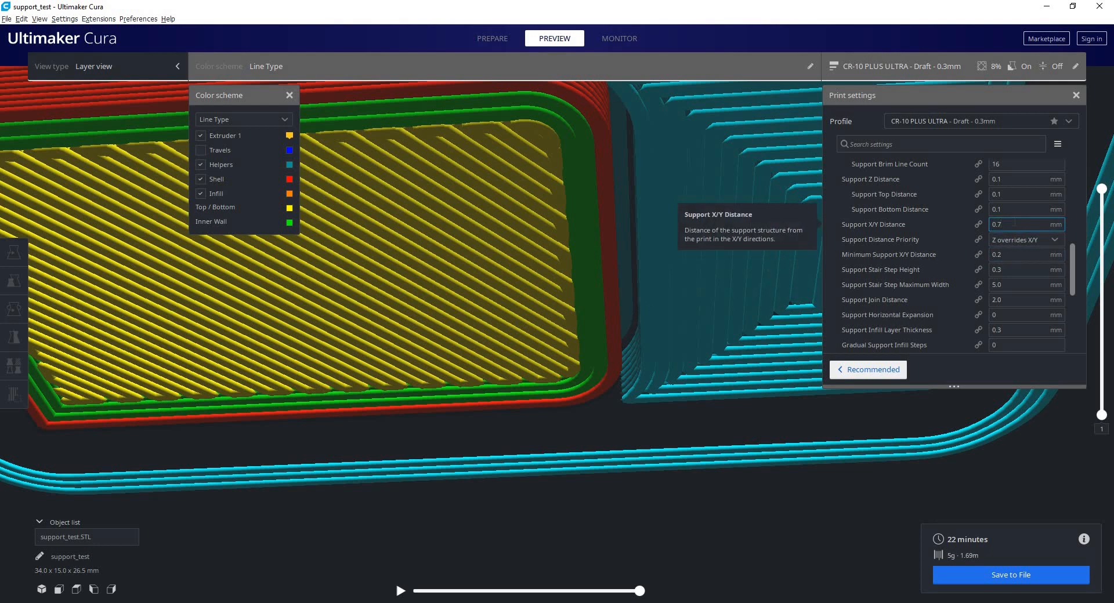
{"action": "type", "text": "3"}
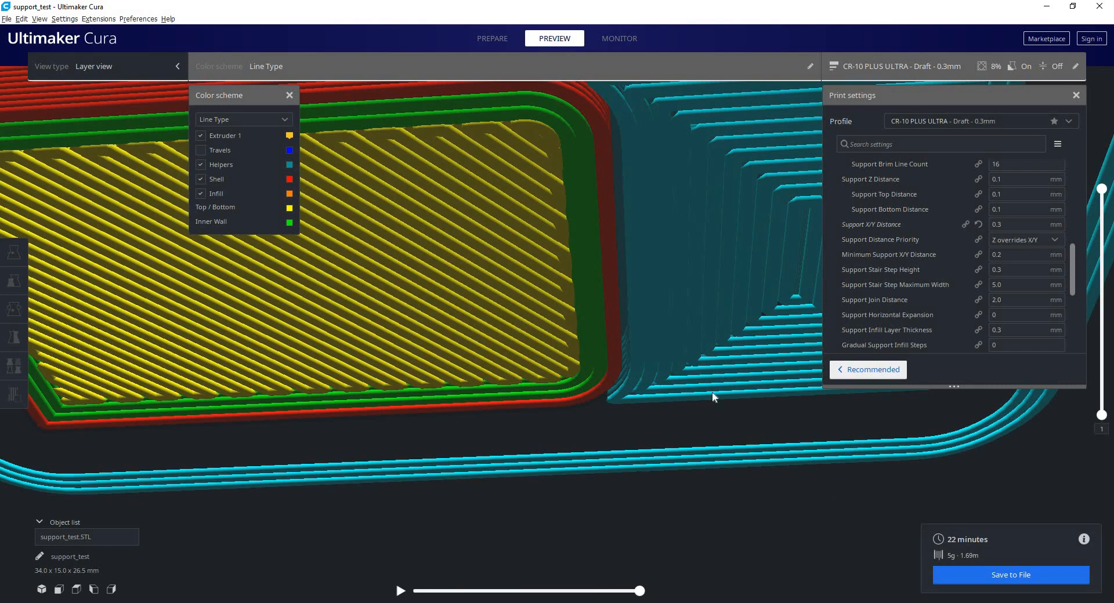
Step: Inspect the horizontal gap between the base's rounded end and the support from the side and from below
{"action": "right_click_drag", "start_coordinate": [714, 397], "coordinate": [607, 365]}
{"action": "scroll", "coordinate": [618, 266], "scroll_direction": "down", "scroll_amount": 5}
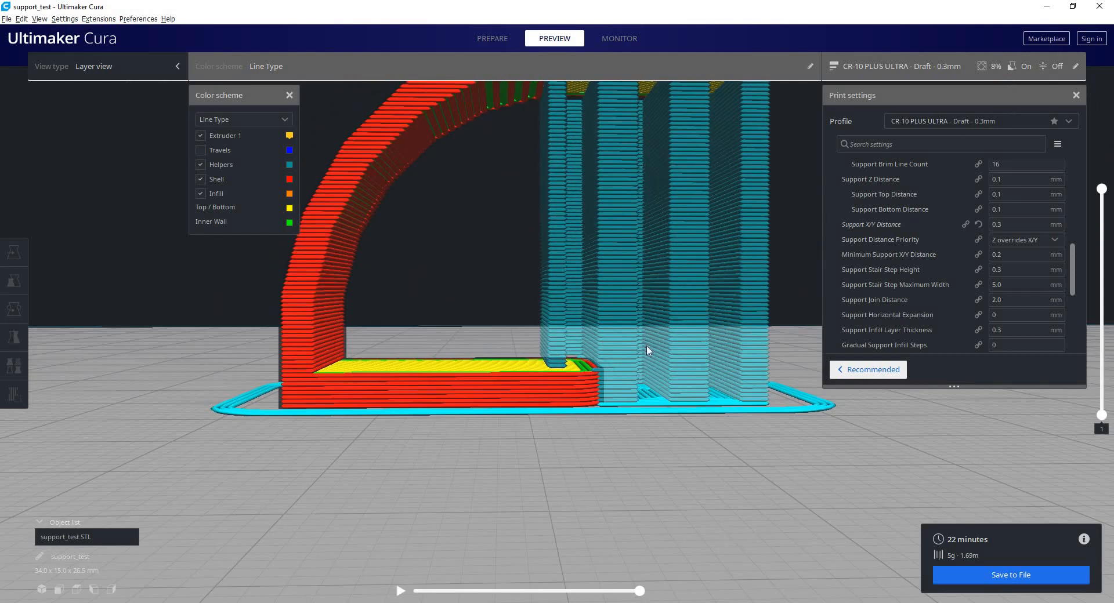
{"action": "scroll", "coordinate": [638, 348], "scroll_direction": "up", "scroll_amount": 3}
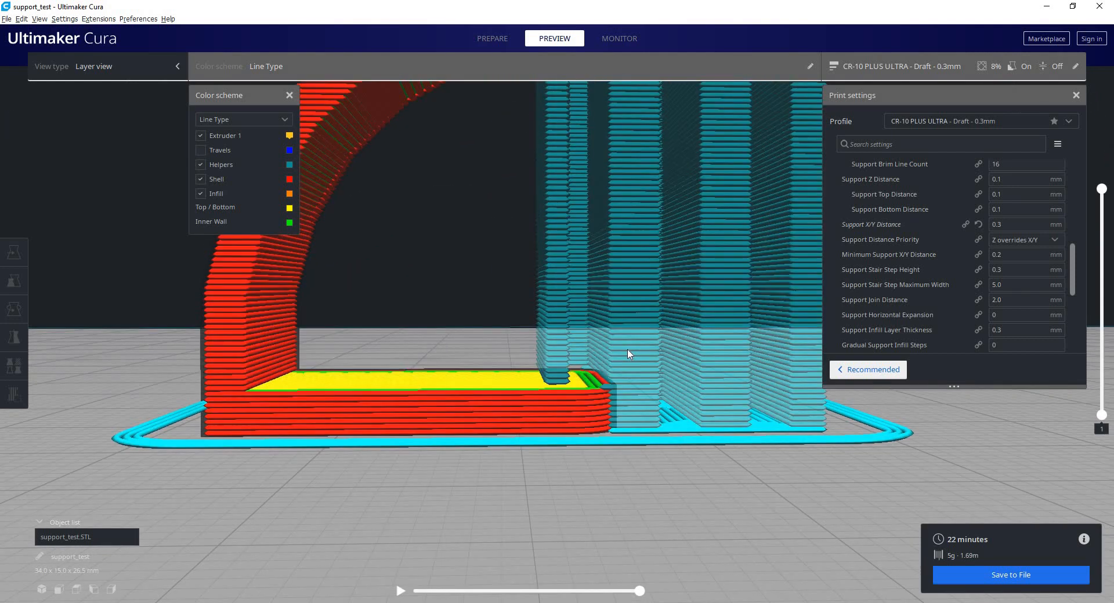
{"action": "right_click_drag", "start_coordinate": [656, 301], "coordinate": [586, 361]}
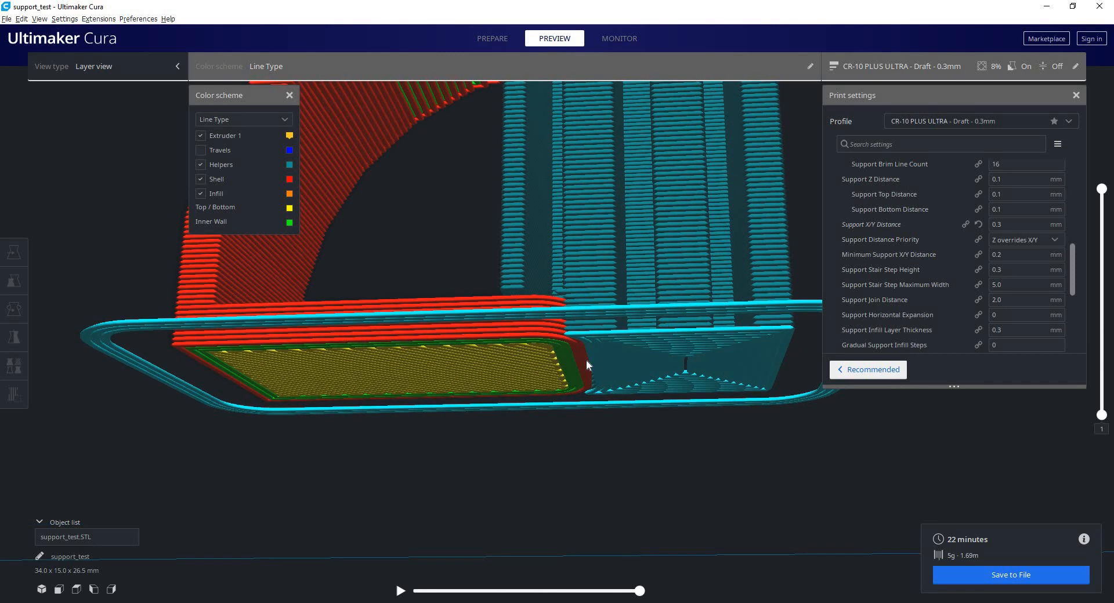
{"action": "scroll", "coordinate": [590, 351], "scroll_direction": "up", "scroll_amount": 4}
{"action": "left_click", "coordinate": [1015, 224]}
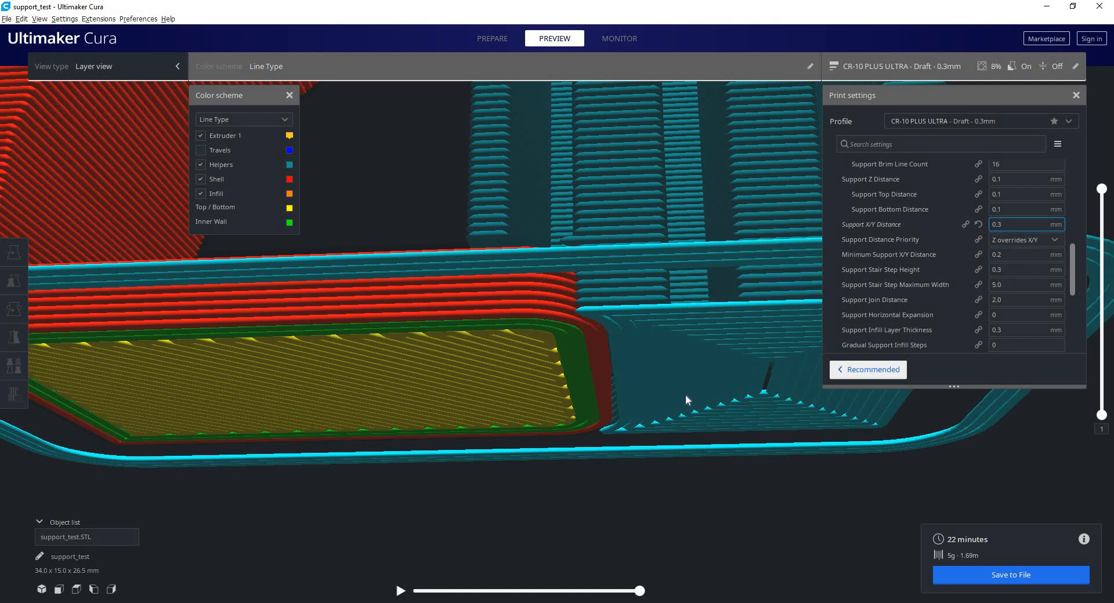
{"action": "right_click_drag", "start_coordinate": [689, 426], "coordinate": [576, 377]}
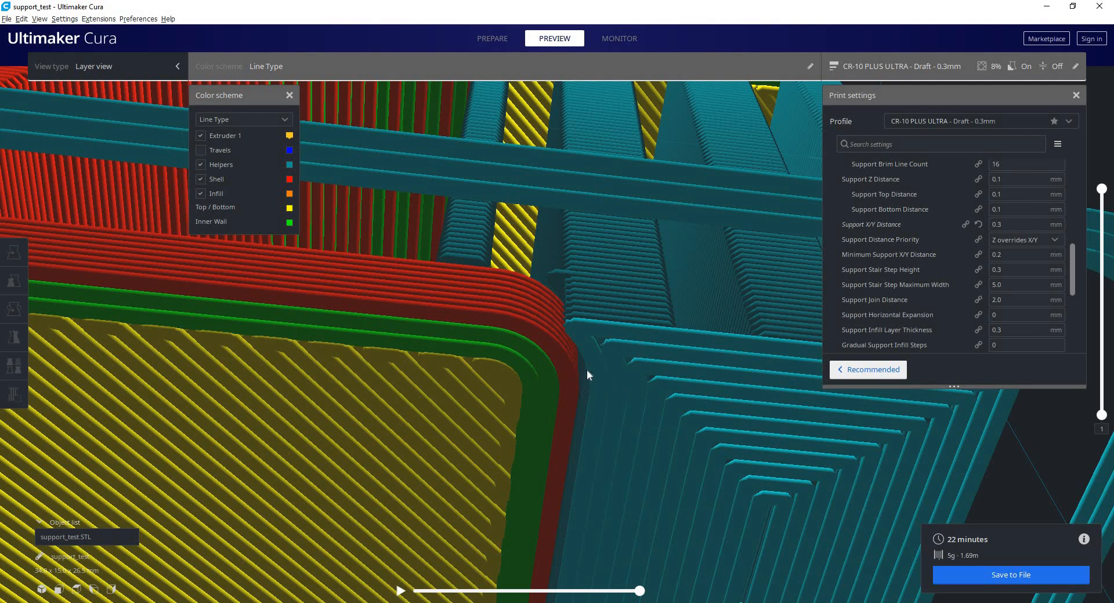
{"action": "scroll", "coordinate": [587, 369], "scroll_direction": "down", "scroll_amount": 10}
{"action": "mouse_move", "coordinate": [581, 405]}
{"action": "right_mouse_down"}
{"action": "mouse_move", "coordinate": [570, 434]}
{"action": "mouse_move", "coordinate": [582, 416]}
{"action": "right_mouse_up"}
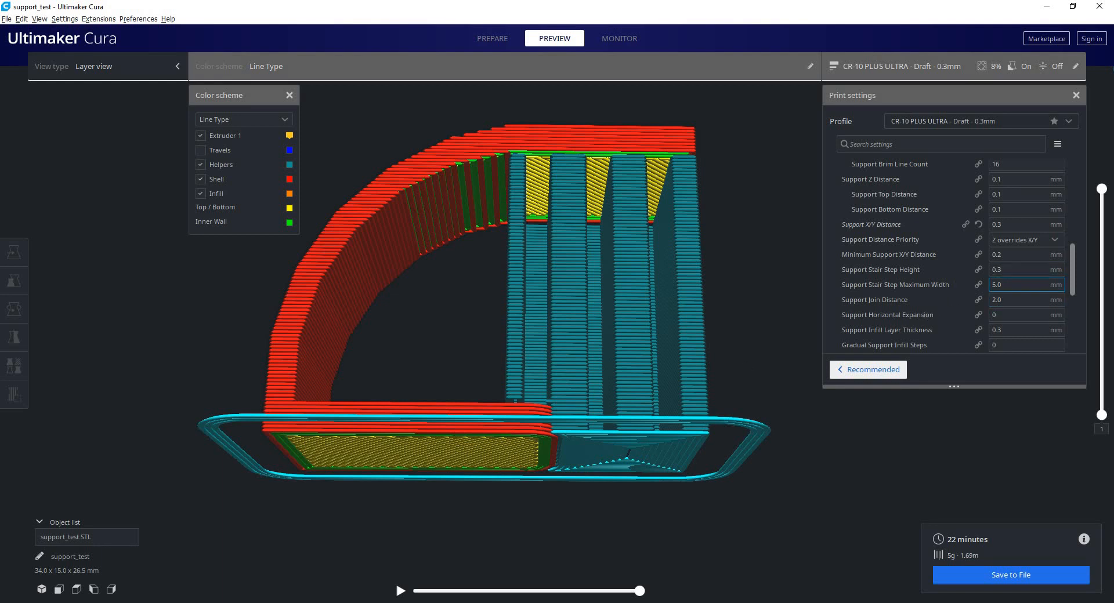
Step: Set the Support Stair Step Maximum Width to 9 mm and reslice the model to view the result
{"action": "scroll", "coordinate": [970, 269], "scroll_direction": "down", "scroll_amount": 1}
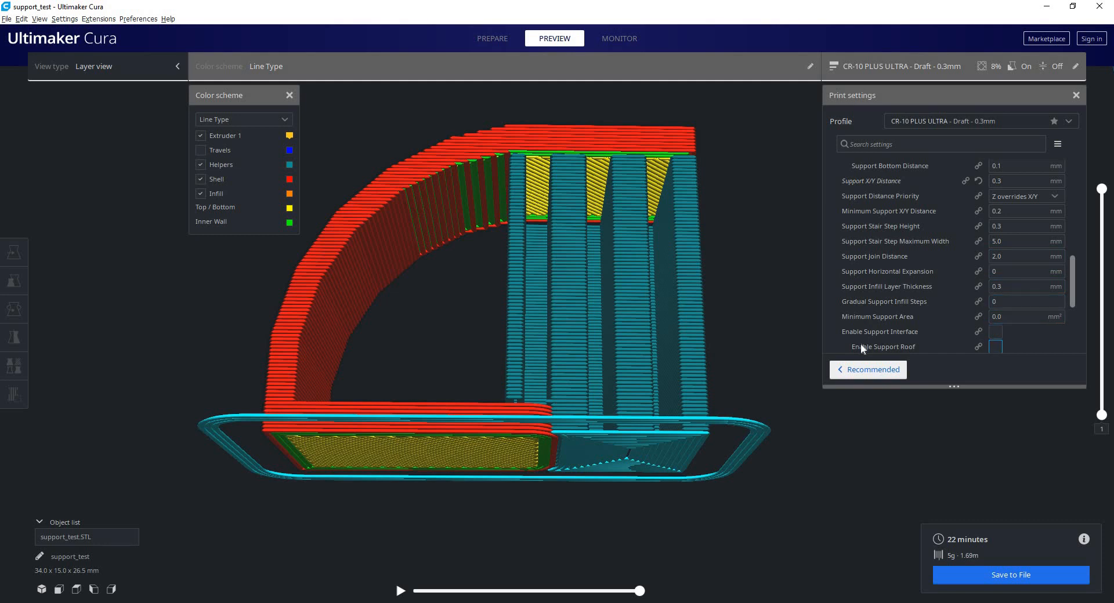
{"action": "mouse_move", "coordinate": [862, 348]}
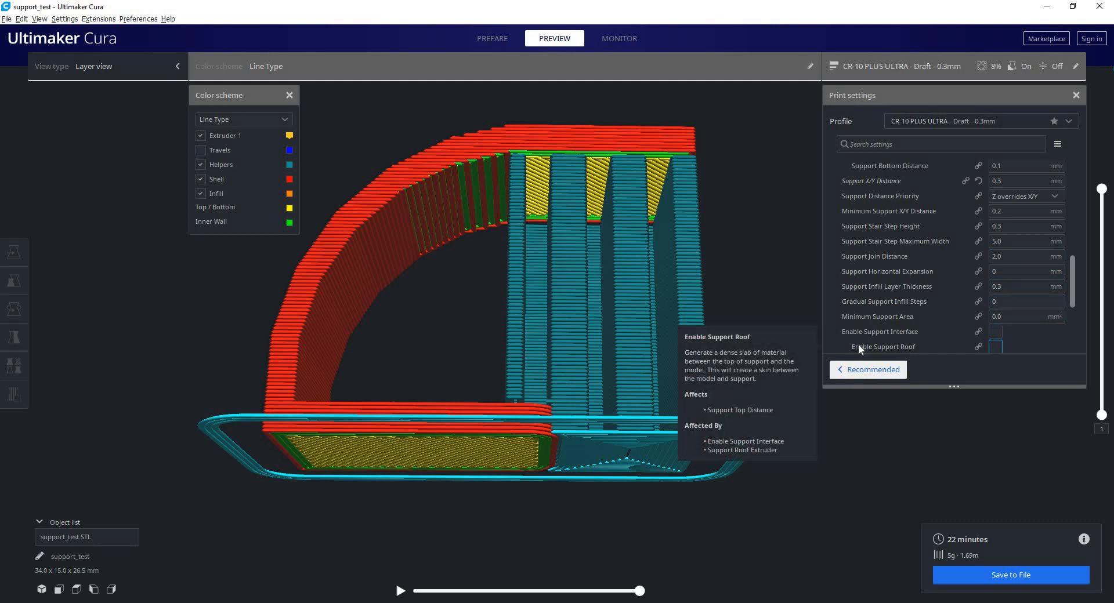
{"action": "mouse_move", "coordinate": [882, 227]}
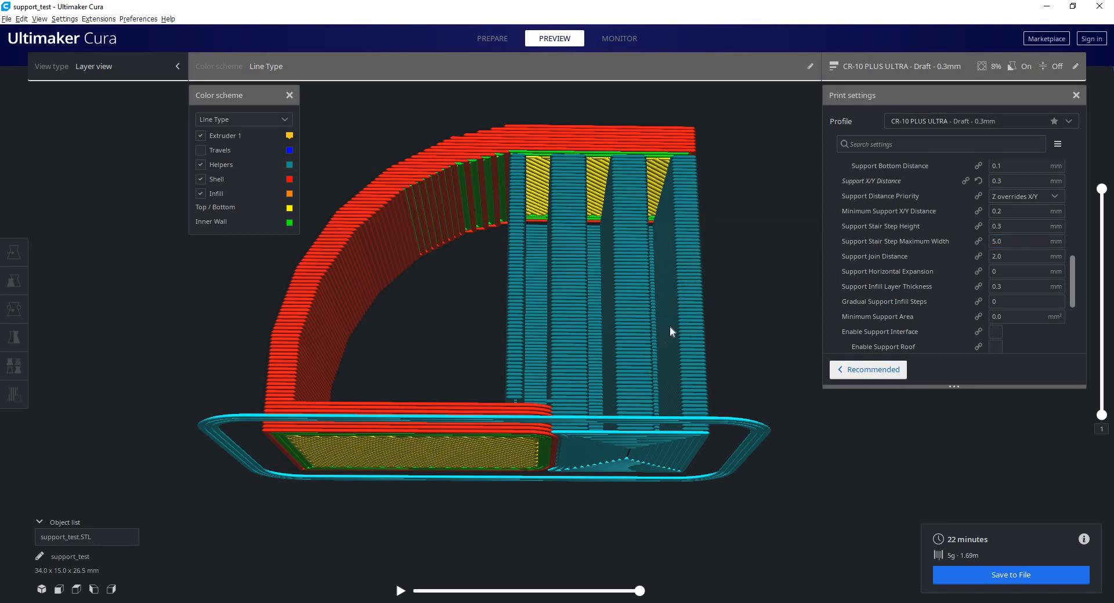
{"action": "mouse_move", "coordinate": [990, 231]}
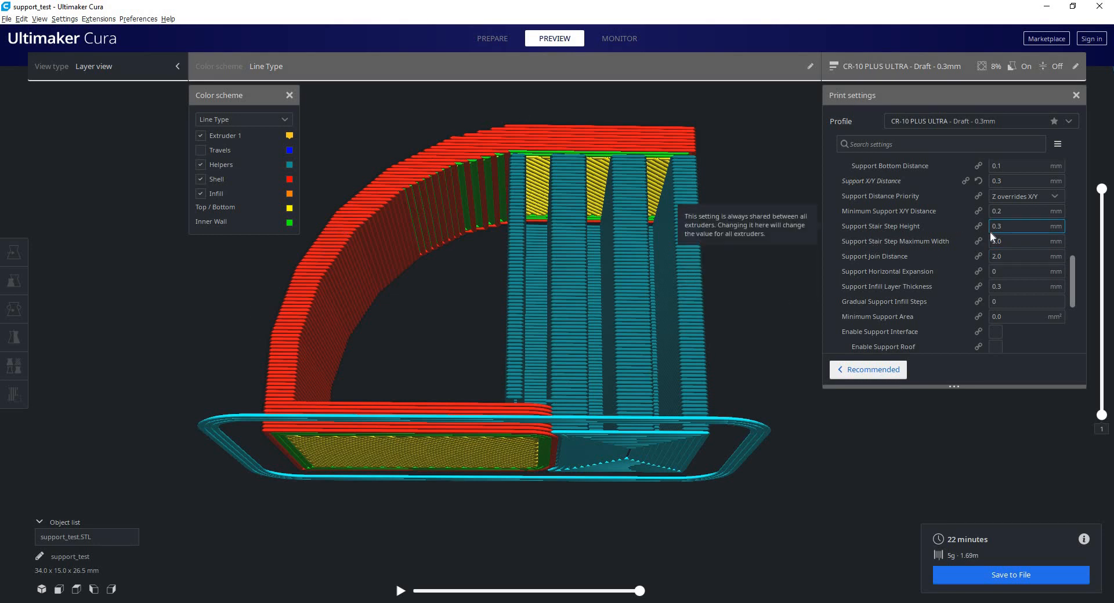
{"action": "left_click_drag", "start_coordinate": [1014, 243], "coordinate": [942, 246]}
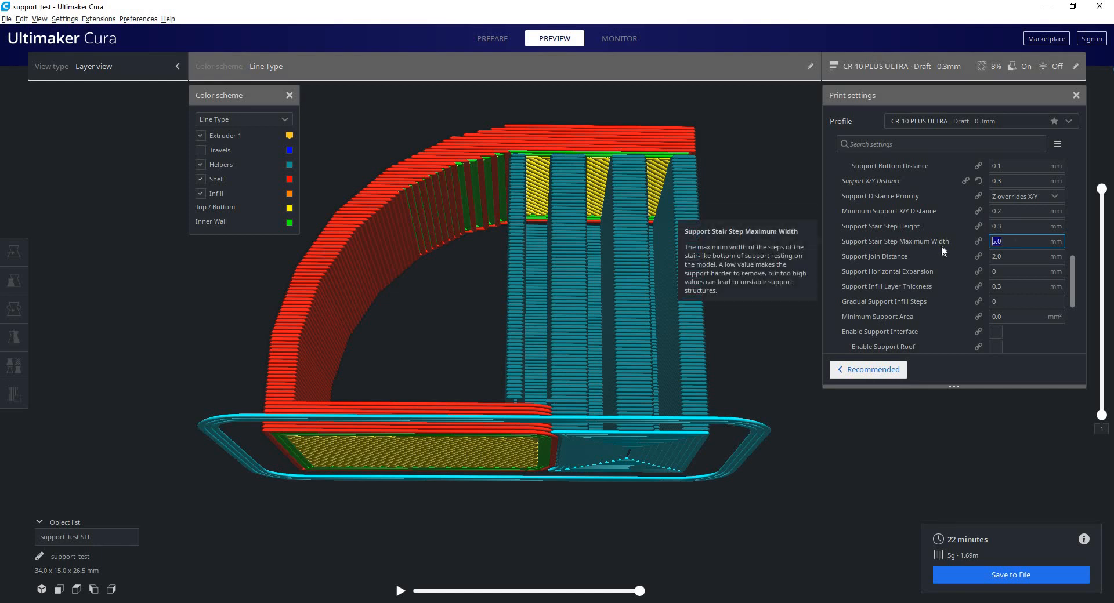
{"action": "type", "text": "9"}
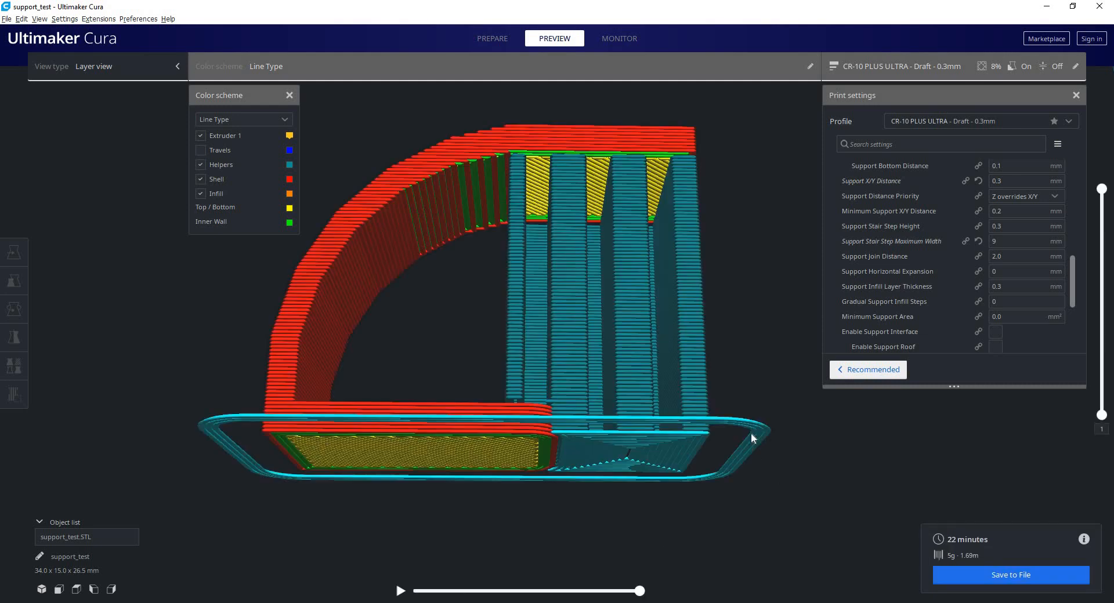
{"action": "right_click_drag", "start_coordinate": [716, 402], "coordinate": [732, 410]}
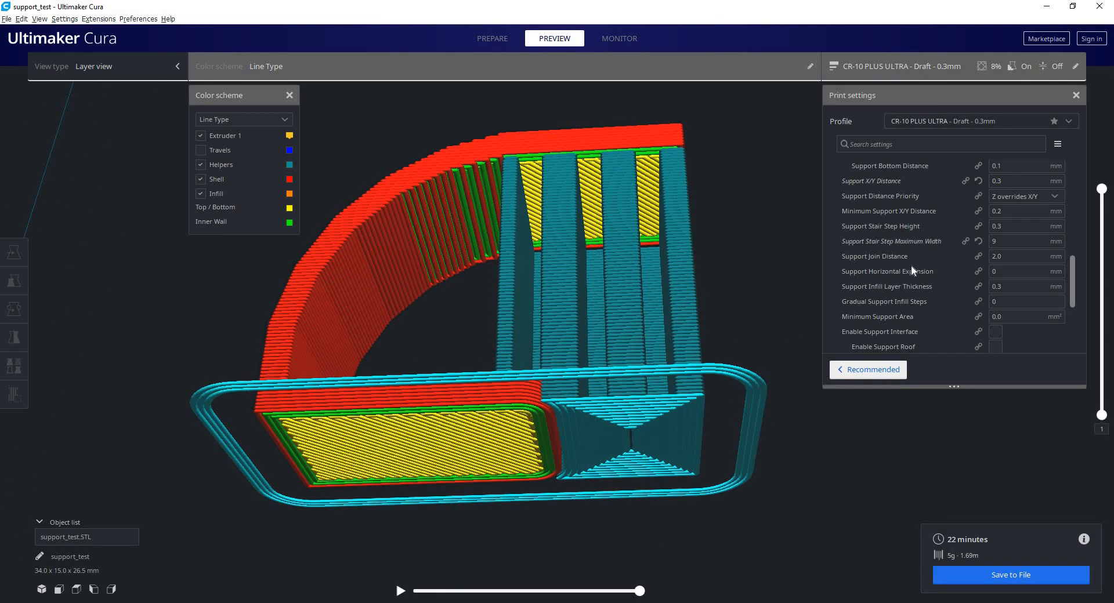
Step: Enable the support interface and reslice to view the dense layers in the support structure
{"action": "scroll", "coordinate": [911, 265], "scroll_direction": "down", "scroll_amount": 3}
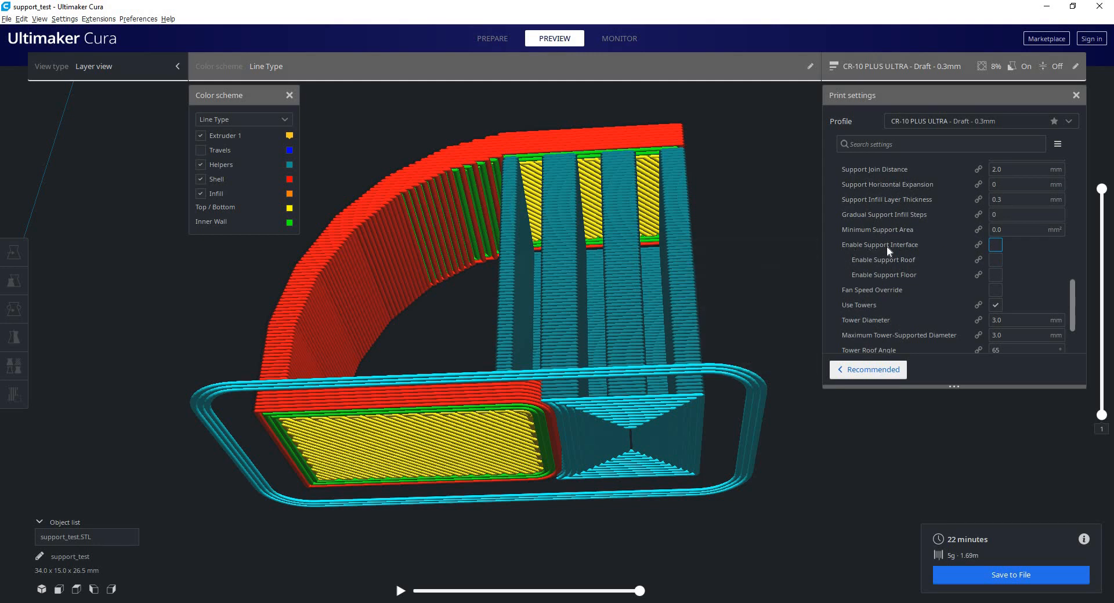
{"action": "left_click", "coordinate": [995, 245]}
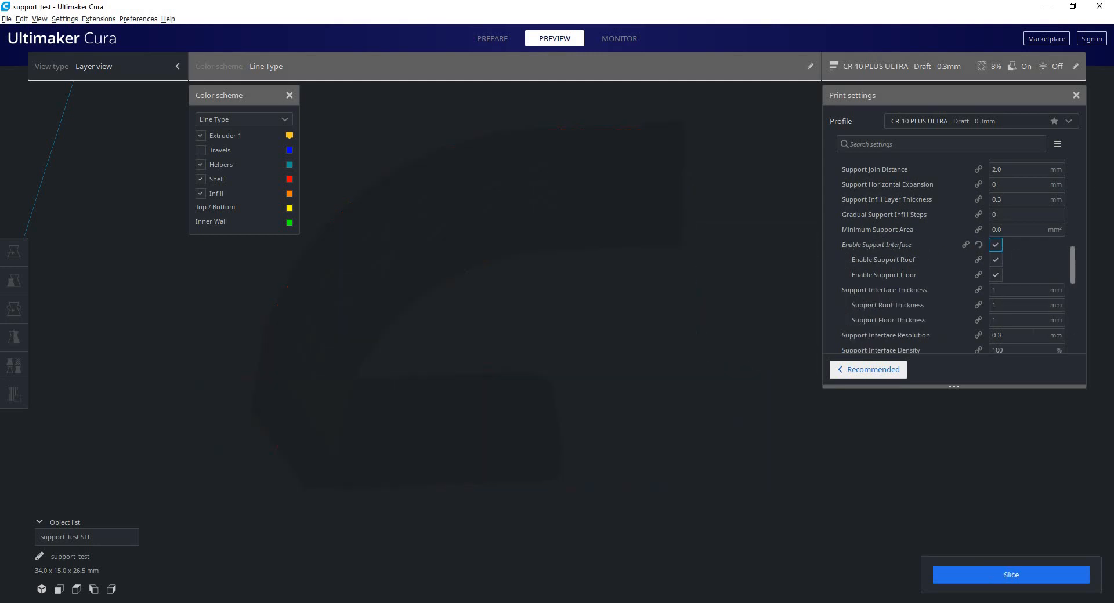
{"action": "left_click", "coordinate": [1033, 576]}
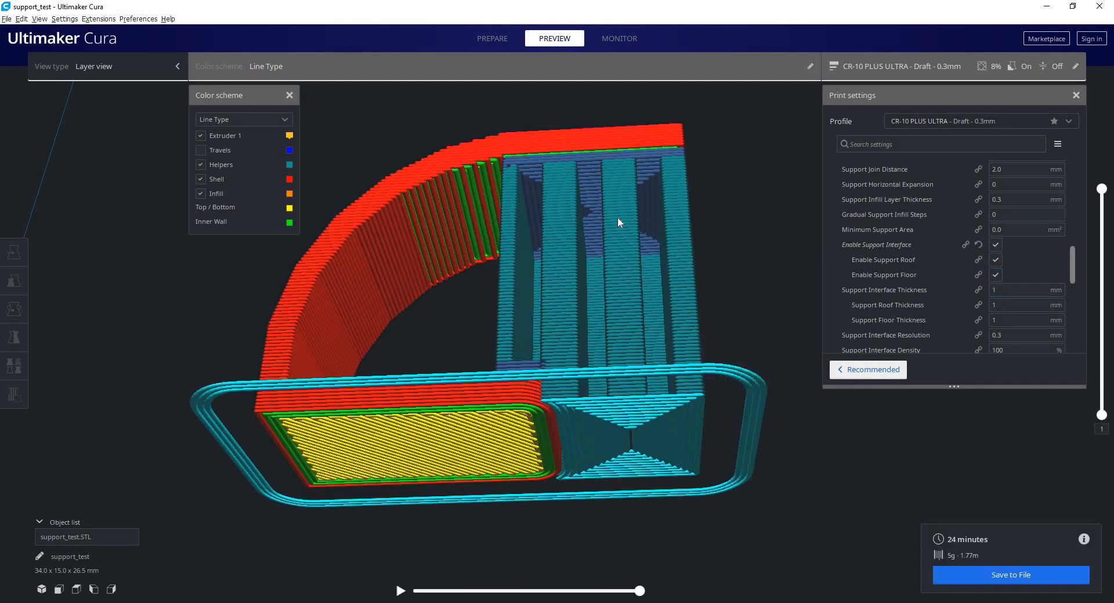
{"action": "scroll", "coordinate": [610, 168], "scroll_direction": "up", "scroll_amount": 3}
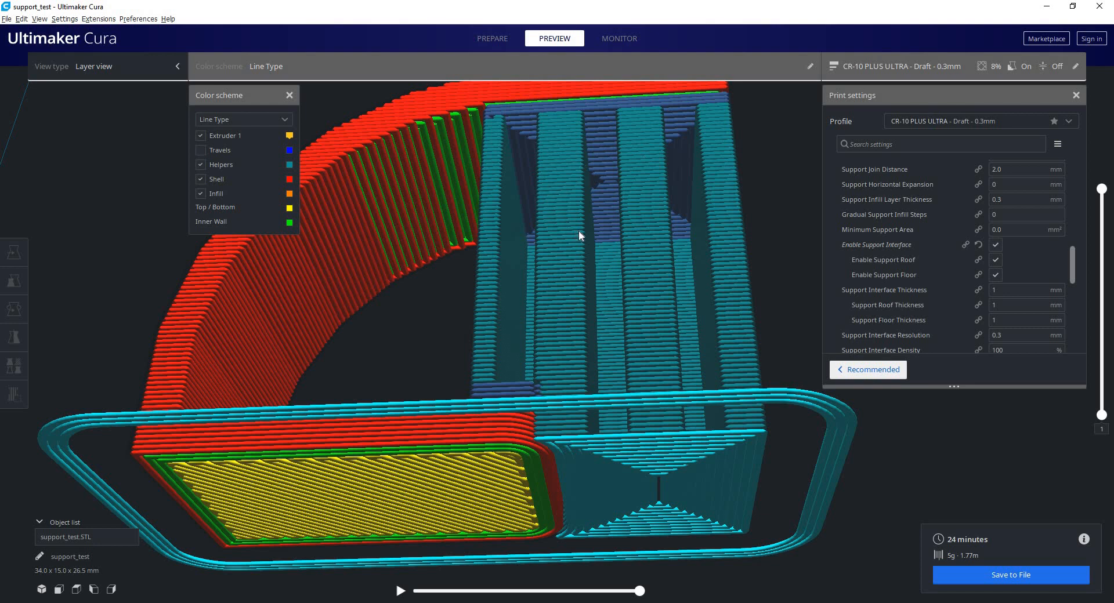
Step: Inspect the support floor above the base, turn off Enable Support Floor, and reslice the model
{"action": "right_click_drag", "start_coordinate": [579, 230], "coordinate": [548, 446]}
{"action": "scroll", "coordinate": [546, 348], "scroll_direction": "up", "scroll_amount": 4}
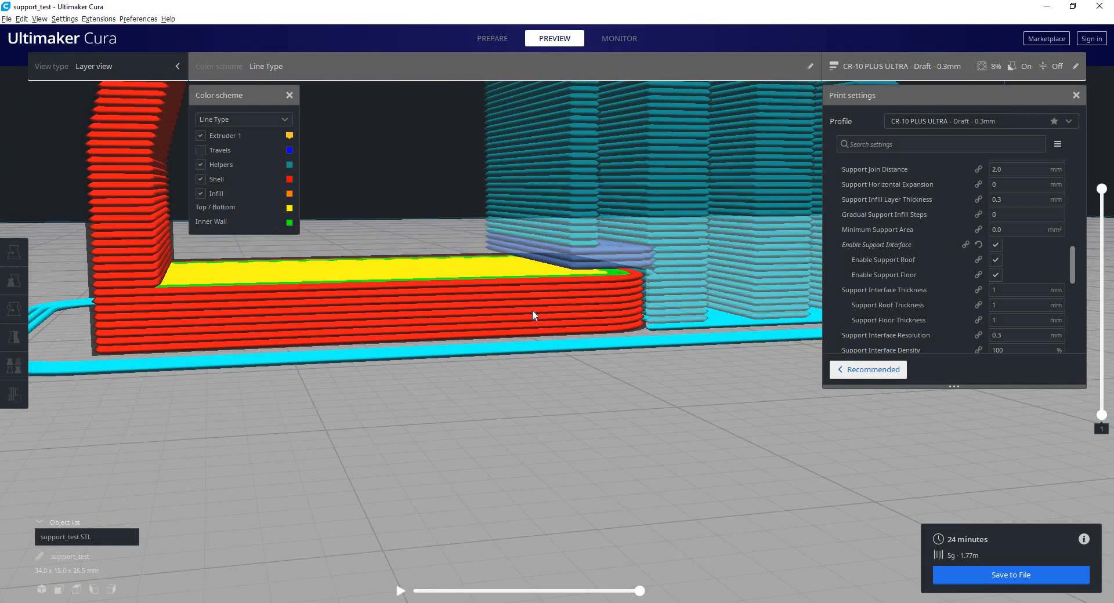
{"action": "right_click_drag", "start_coordinate": [534, 314], "coordinate": [525, 277]}
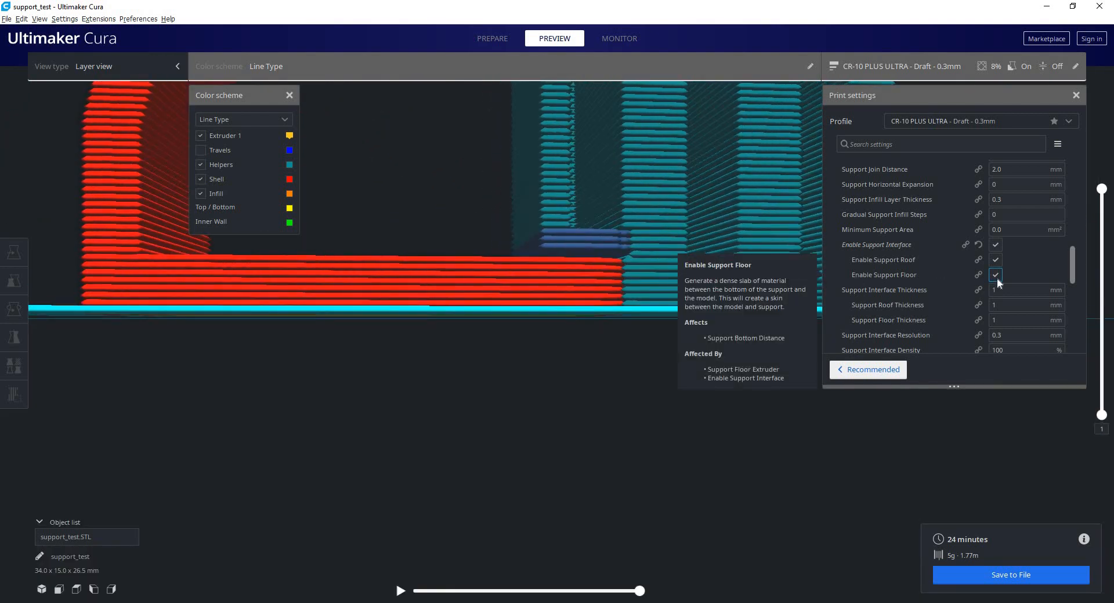
{"action": "left_click", "coordinate": [996, 276]}
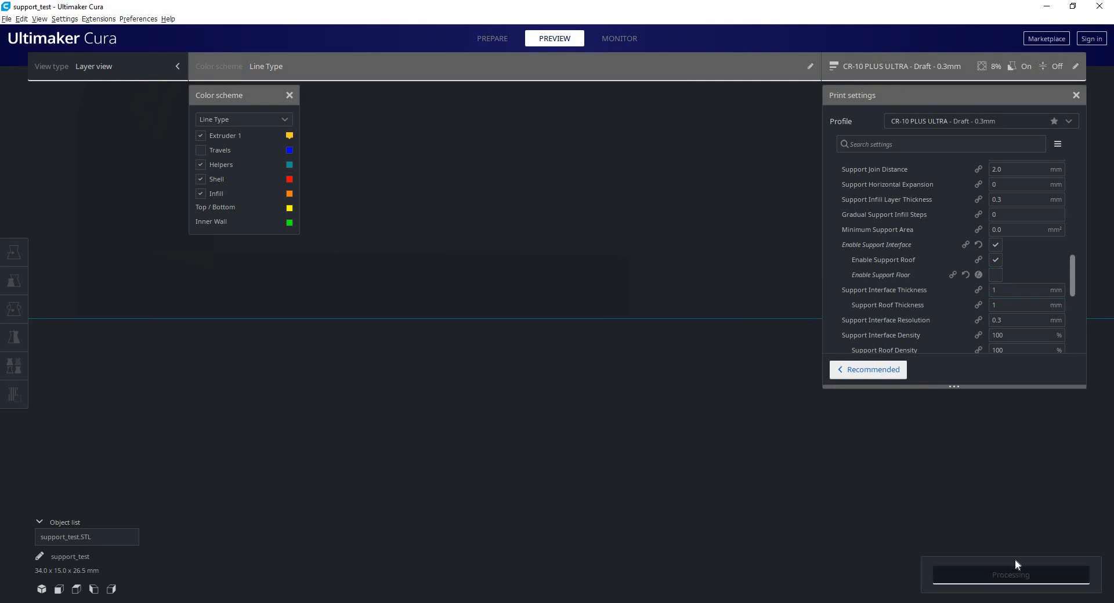
{"action": "left_click", "coordinate": [1016, 575]}
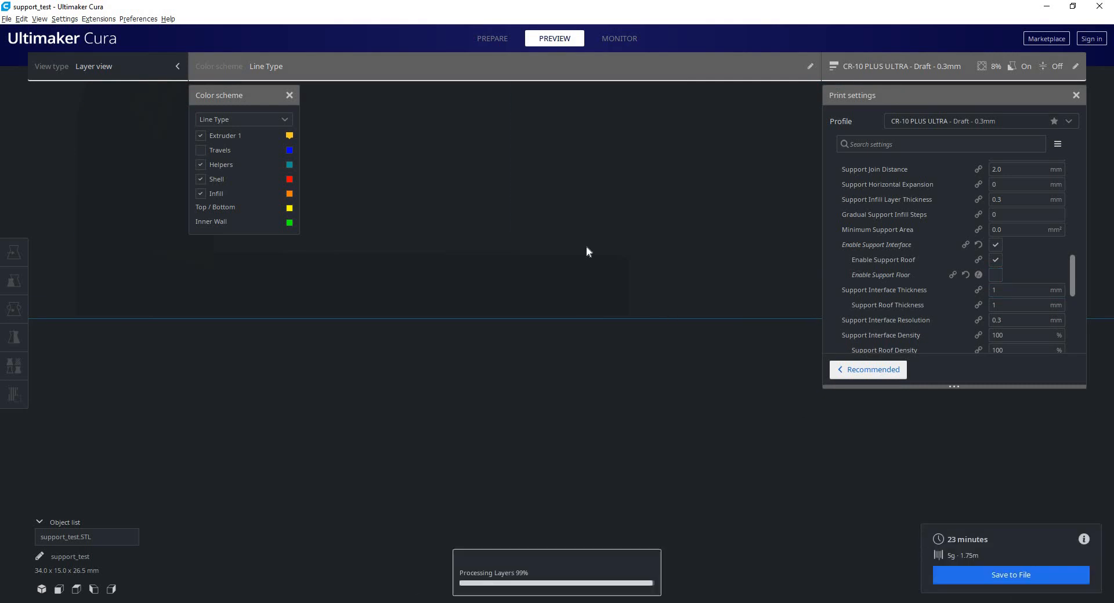
Step: Inspect the support roof beneath the overhang from below and above, lowering the layer preview to layer 78
{"action": "right_click_drag", "start_coordinate": [578, 266], "coordinate": [576, 316]}
{"action": "middle_click_drag", "start_coordinate": [572, 288], "coordinate": [567, 311]}
{"action": "right_click_drag", "start_coordinate": [567, 312], "coordinate": [611, 182]}
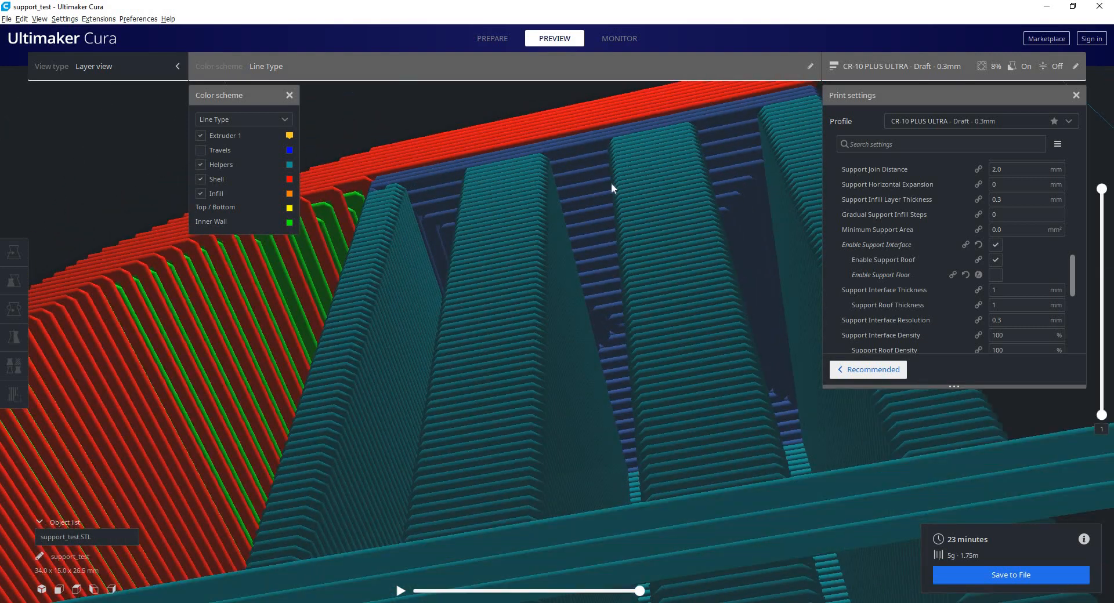
{"action": "right_click_drag", "start_coordinate": [666, 283], "coordinate": [879, 383]}
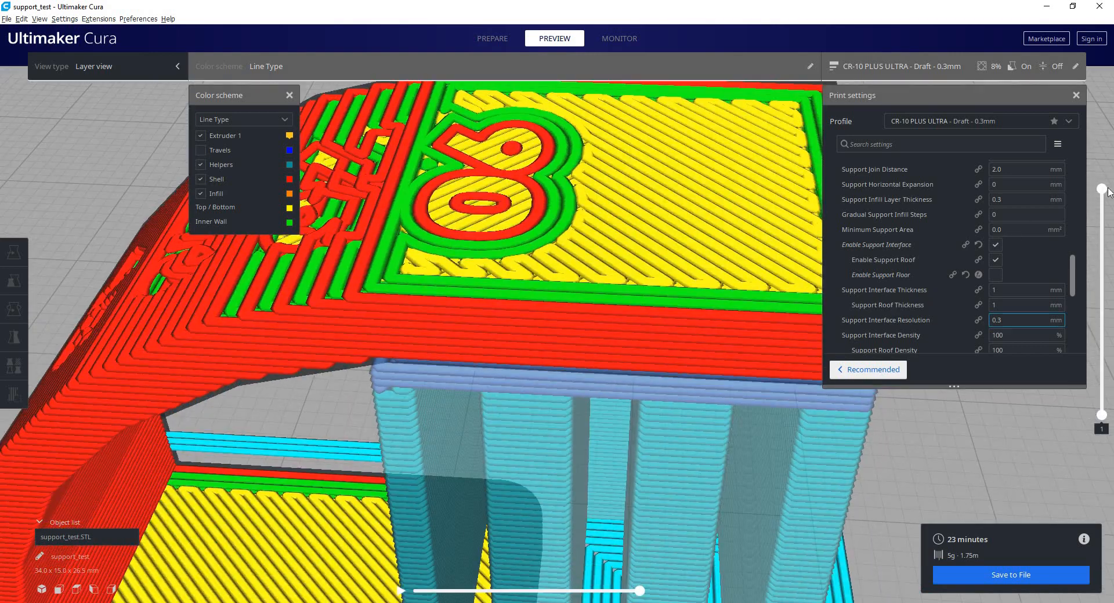
{"action": "left_click_drag", "start_coordinate": [1102, 190], "coordinate": [1077, 239]}
{"action": "key", "text": "Down"}
{"action": "key", "text": "Down"}
{"action": "key", "text": "Down"}
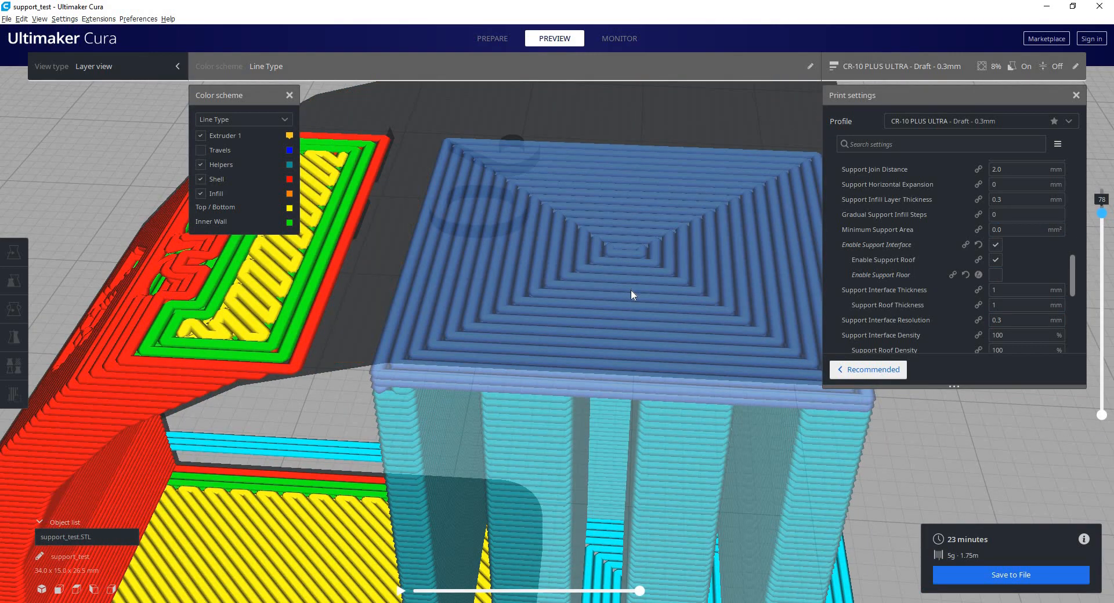
{"action": "scroll", "coordinate": [631, 288], "scroll_direction": "up", "scroll_amount": 5}
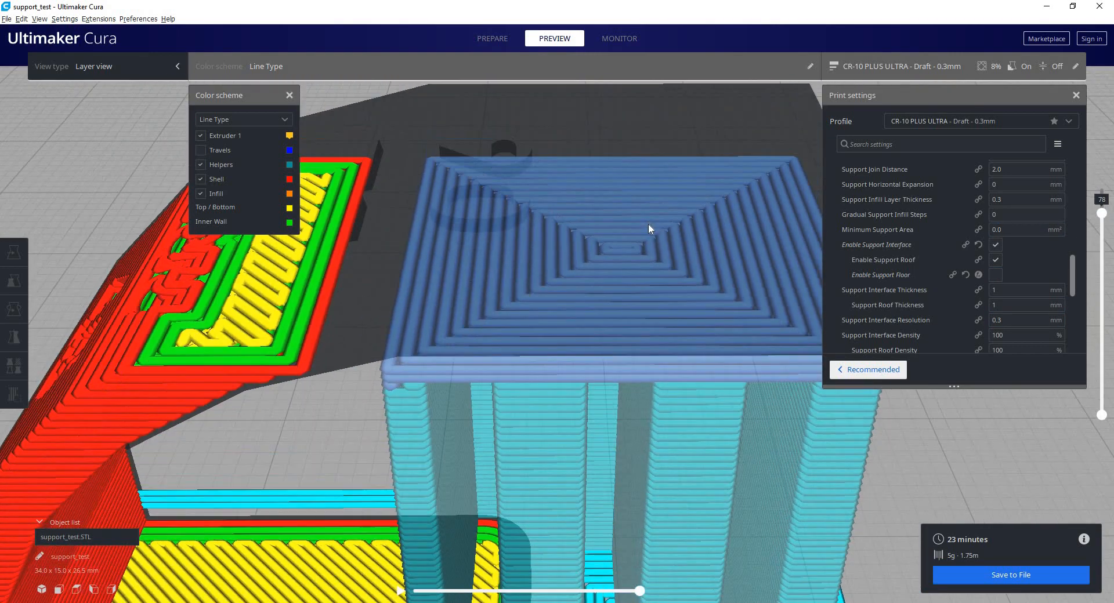
{"action": "right_click_drag", "start_coordinate": [649, 223], "coordinate": [649, 234]}
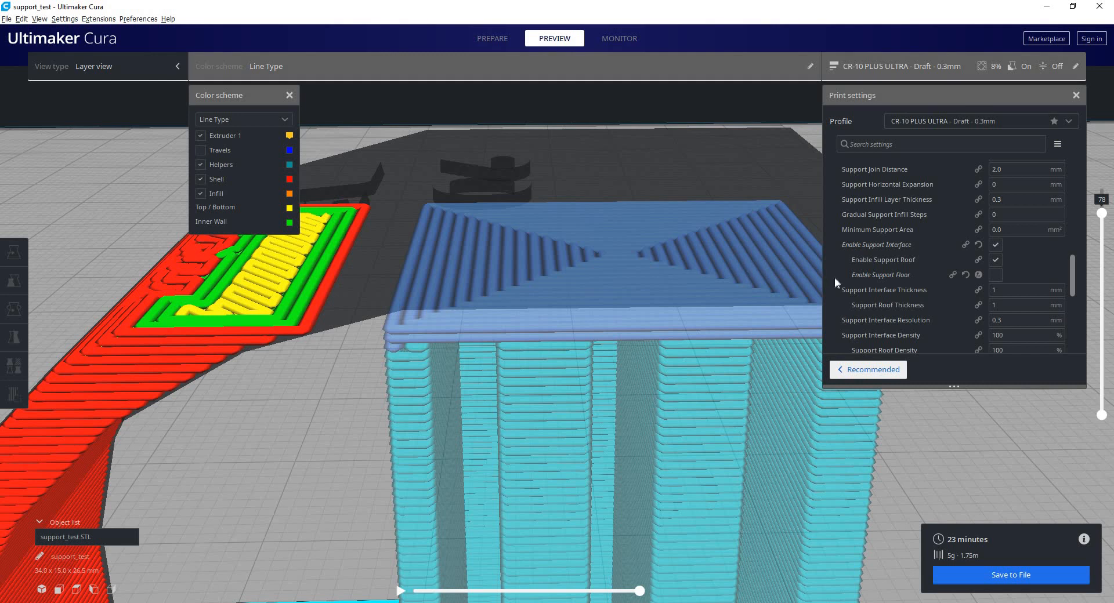
Step: Set the Support Interface Density to 40%, reslice the model, and preview the roof pattern up to layer 80
{"action": "scroll", "coordinate": [900, 274], "scroll_direction": "down", "scroll_amount": 1}
{"action": "scroll", "coordinate": [900, 274], "scroll_direction": "down", "scroll_amount": 1}
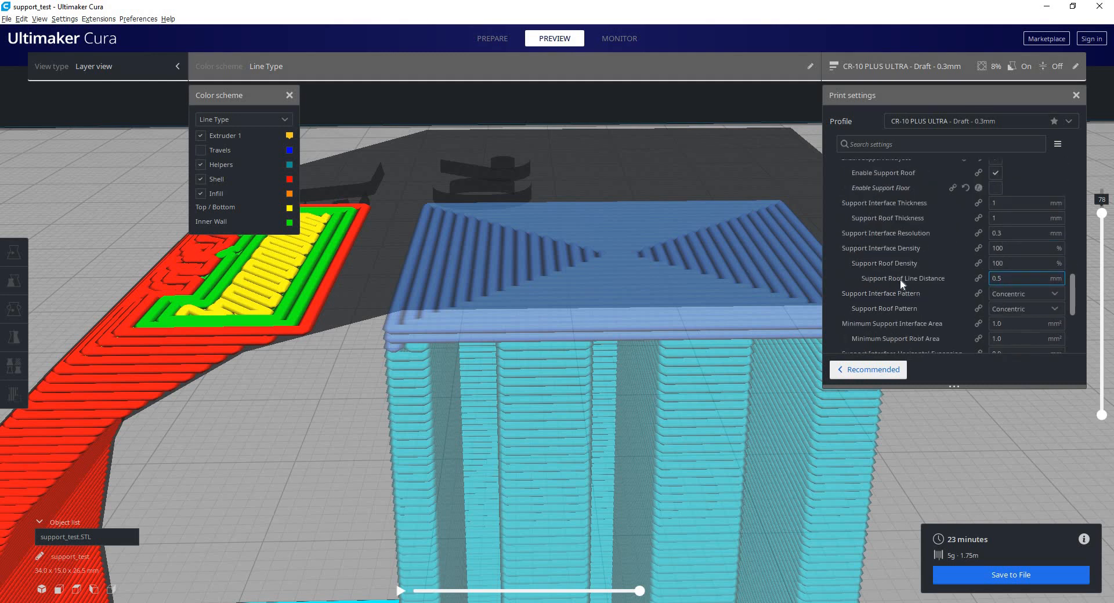
{"action": "mouse_move", "coordinate": [898, 256]}
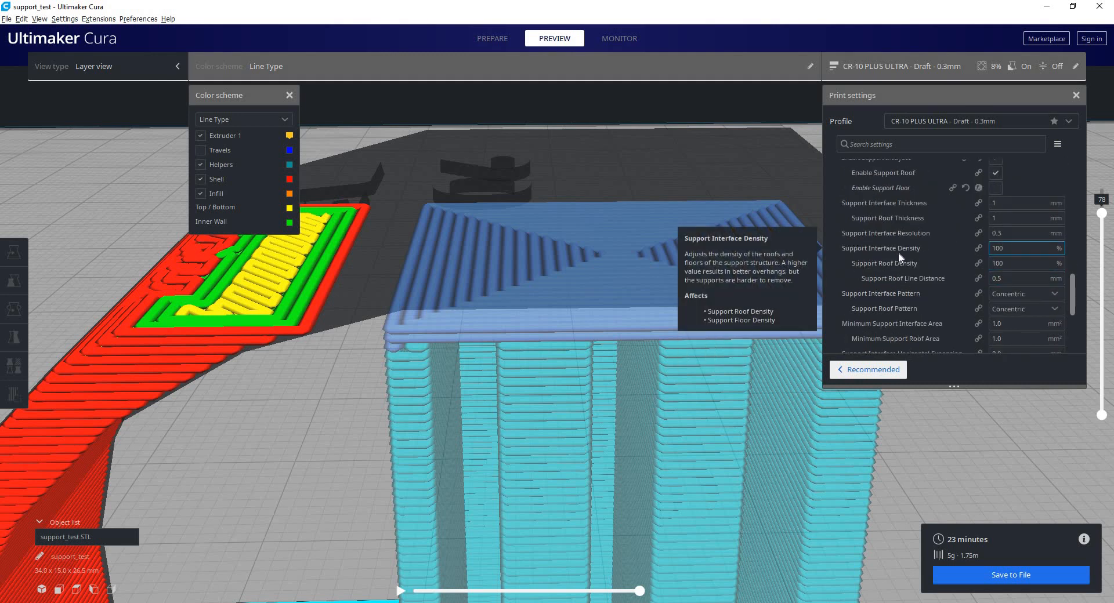
{"action": "left_click_drag", "start_coordinate": [1008, 253], "coordinate": [972, 248]}
{"action": "type", "text": "40"}
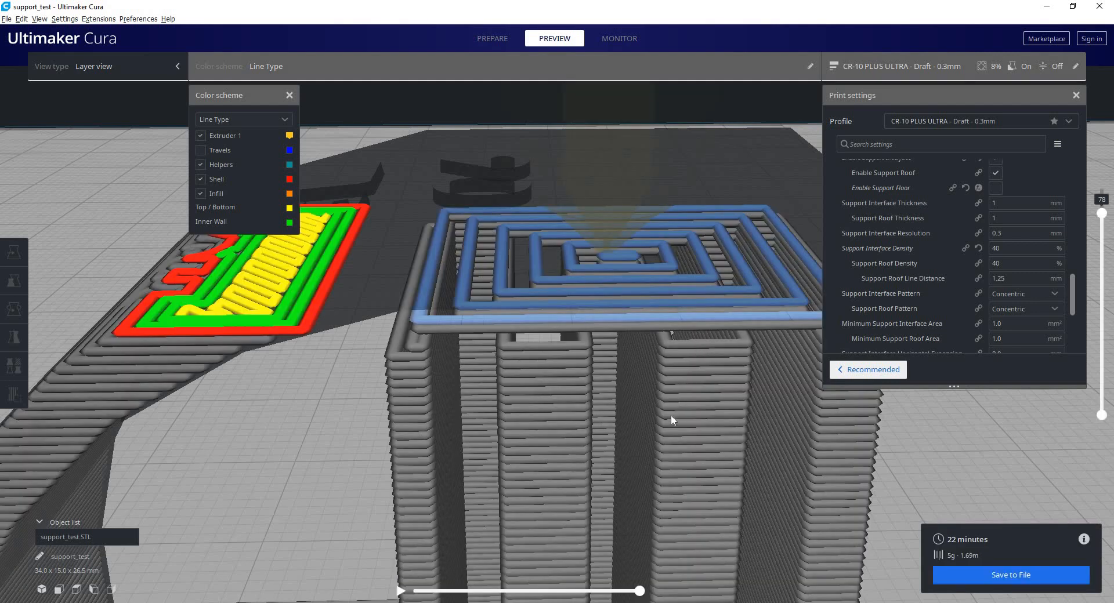
{"action": "right_click_drag", "start_coordinate": [671, 415], "coordinate": [654, 472]}
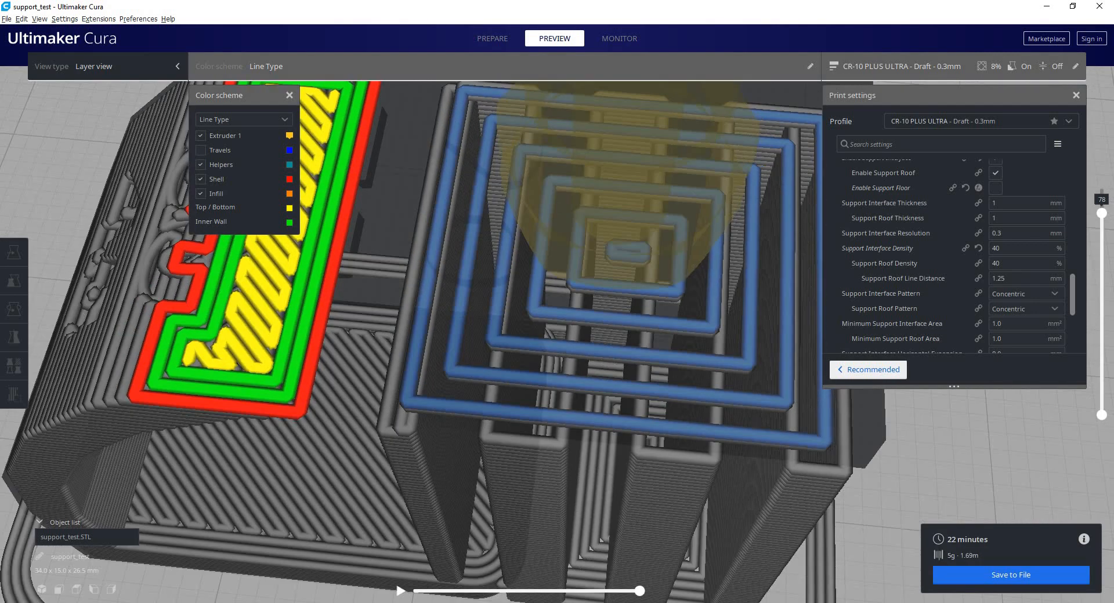
{"action": "left_click_drag", "start_coordinate": [1101, 214], "coordinate": [1101, 215]}
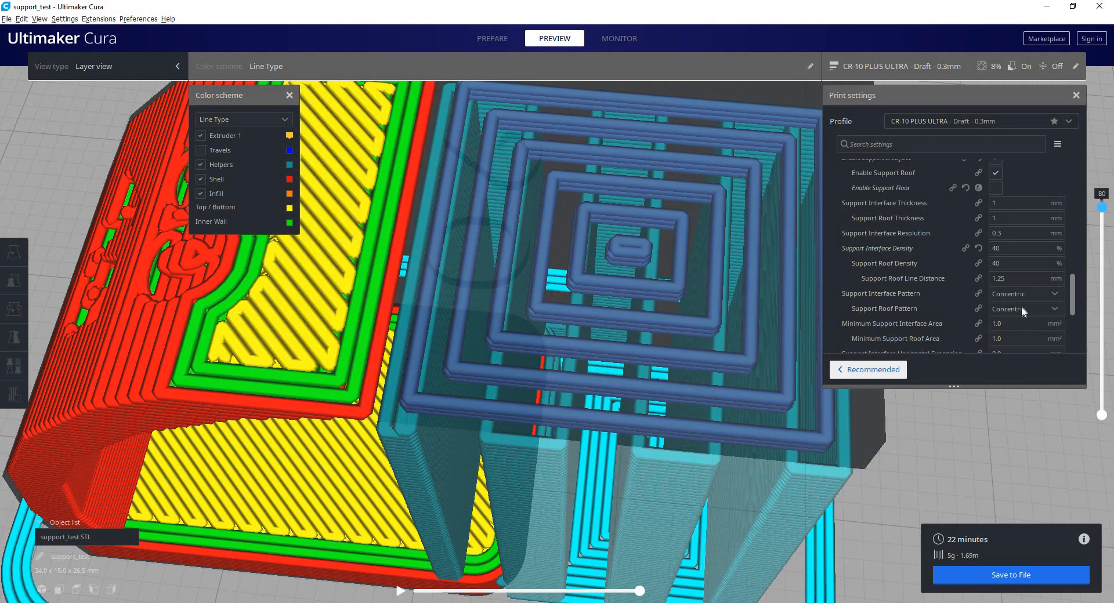
Step: Change the Support Interface Pattern to Zig Zag, reslice the model, and preview it up to layer 88
{"action": "mouse_move", "coordinate": [905, 298]}
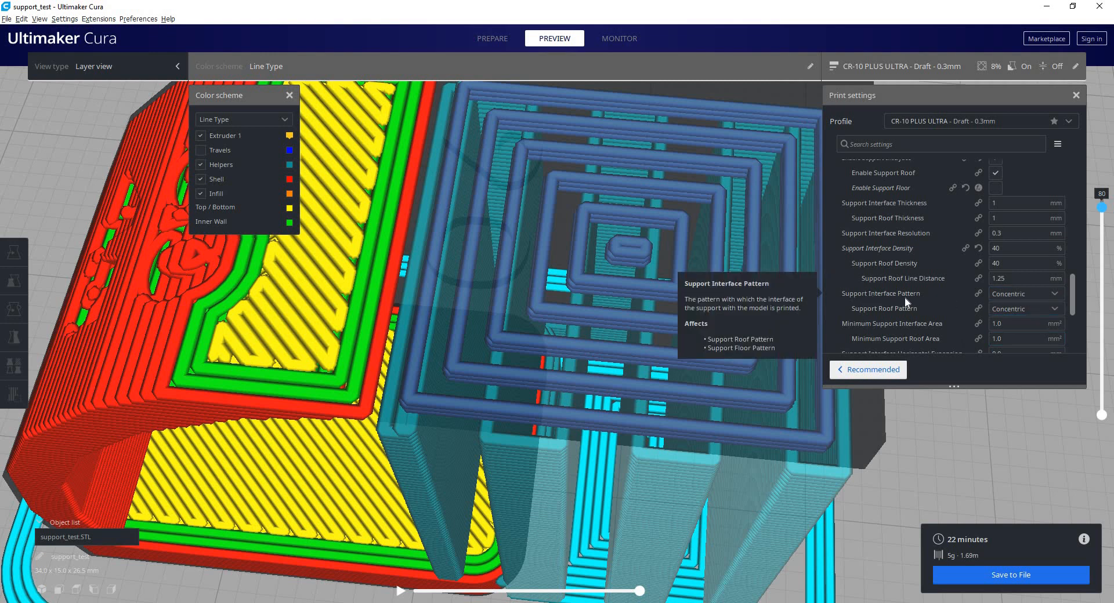
{"action": "left_click", "coordinate": [1035, 295]}
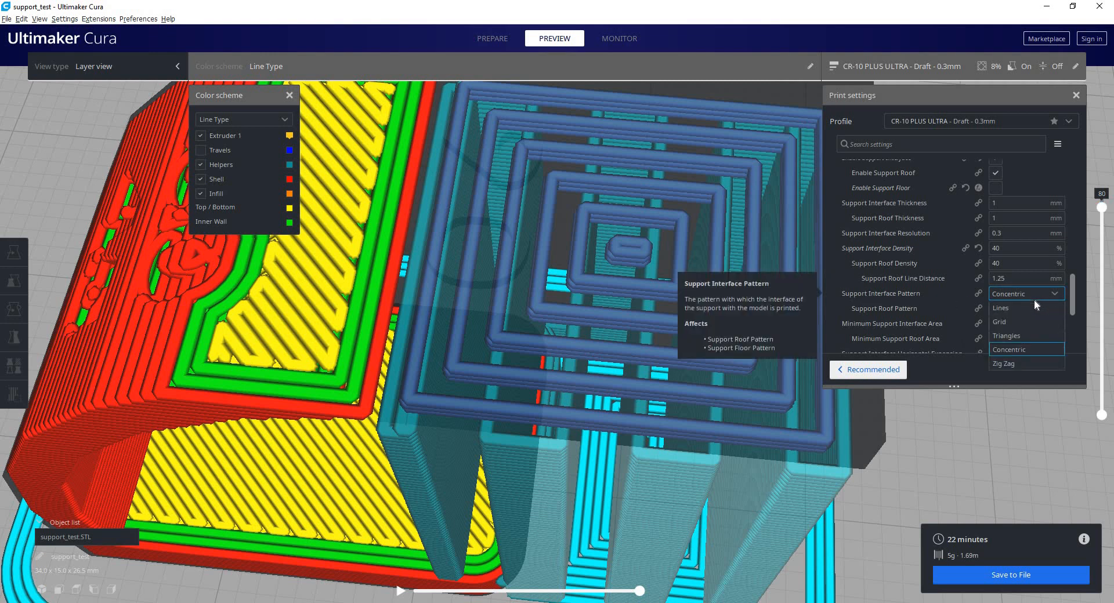
{"action": "left_click", "coordinate": [1018, 363]}
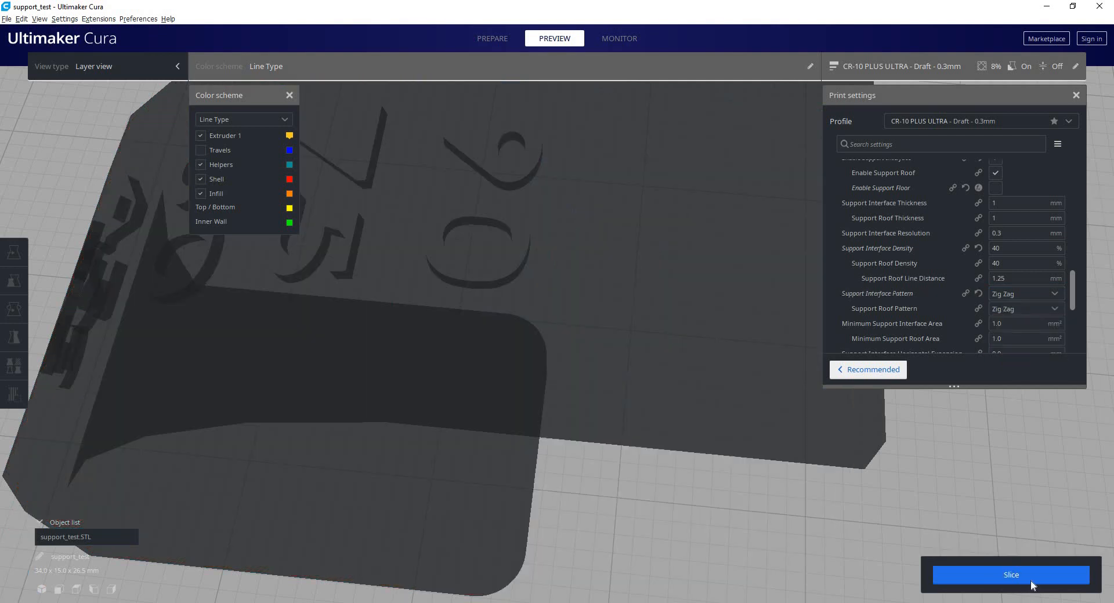
{"action": "left_click", "coordinate": [1030, 581]}
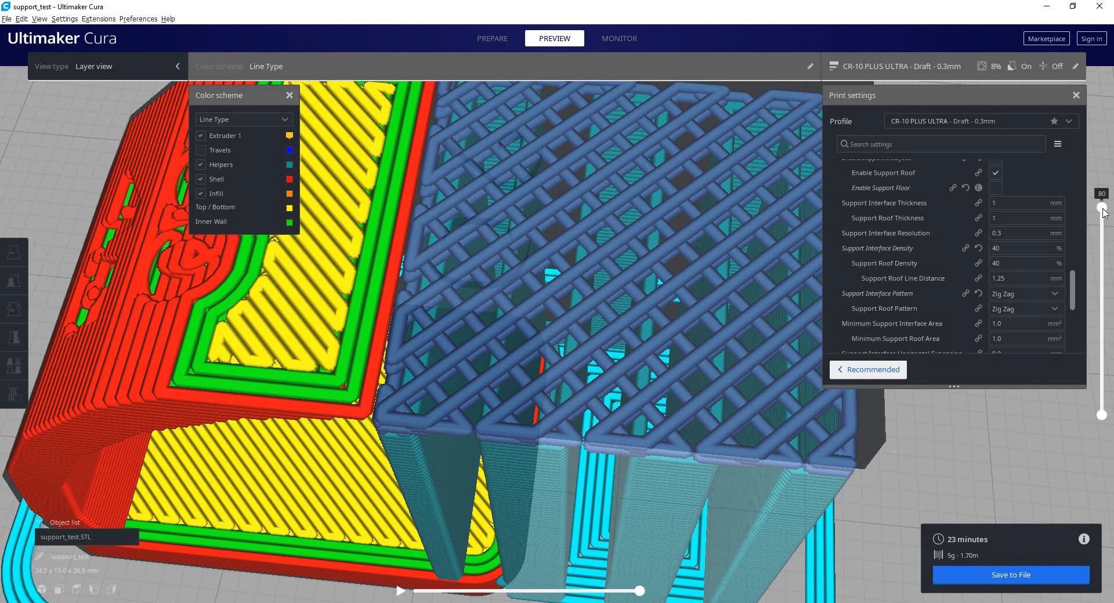
{"action": "mouse_move", "coordinate": [1103, 208]}
{"action": "left_mouse_down"}
{"action": "mouse_move", "coordinate": [1109, 223]}
{"action": "mouse_move", "coordinate": [1102, 190]}
{"action": "left_mouse_up"}
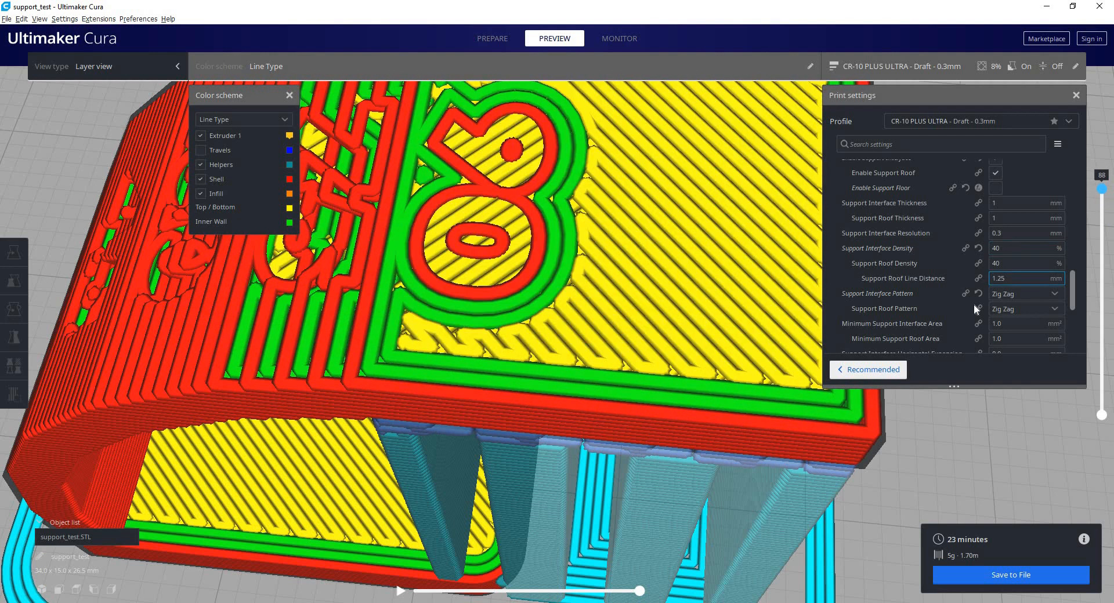
Step: Enable Fan Speed Override for the supported skin, keep the fan speed at 100%, and reslice the model
{"action": "scroll", "coordinate": [974, 305], "scroll_direction": "down", "scroll_amount": 5}
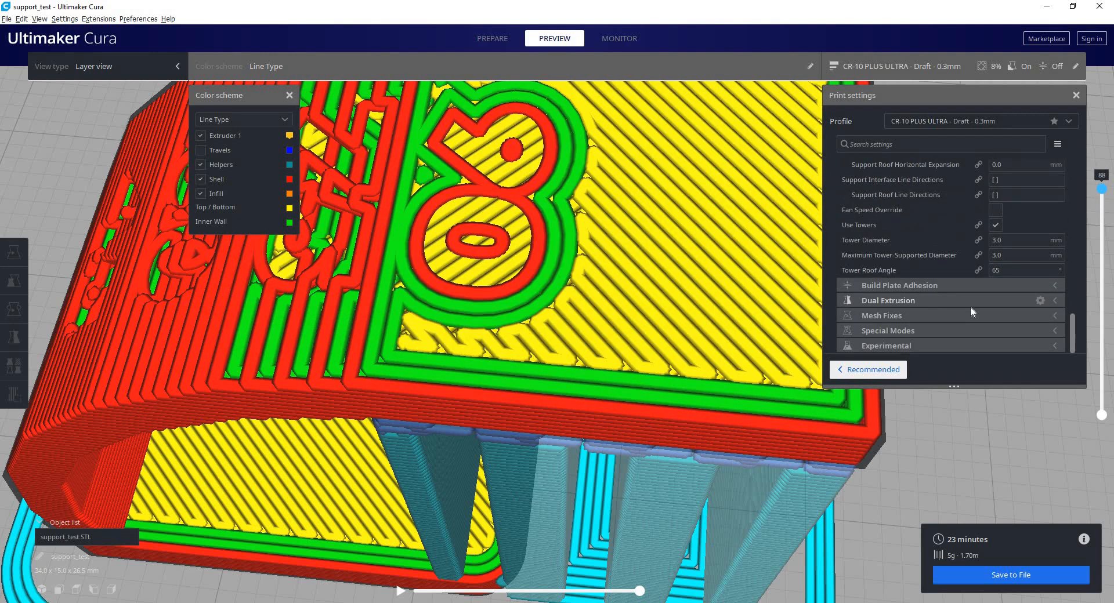
{"action": "scroll", "coordinate": [971, 307], "scroll_direction": "up", "scroll_amount": 3}
{"action": "scroll", "coordinate": [971, 308], "scroll_direction": "down", "scroll_amount": 3}
{"action": "left_click", "coordinate": [996, 211]}
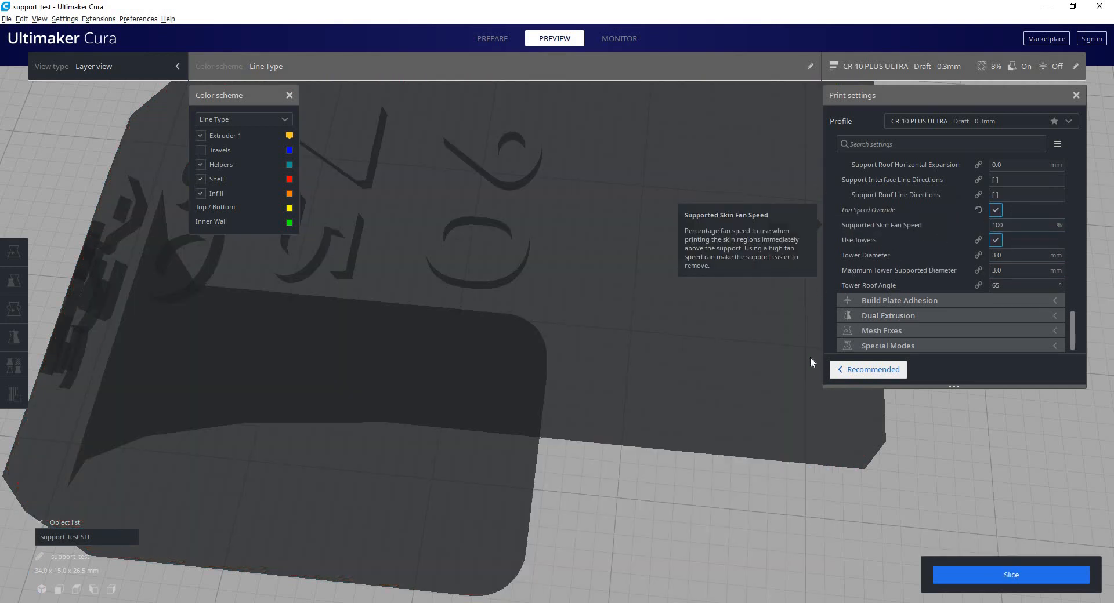
{"action": "scroll", "coordinate": [707, 384], "scroll_direction": "down", "scroll_amount": 2}
{"action": "right_click_drag", "start_coordinate": [704, 384], "coordinate": [561, 325]}
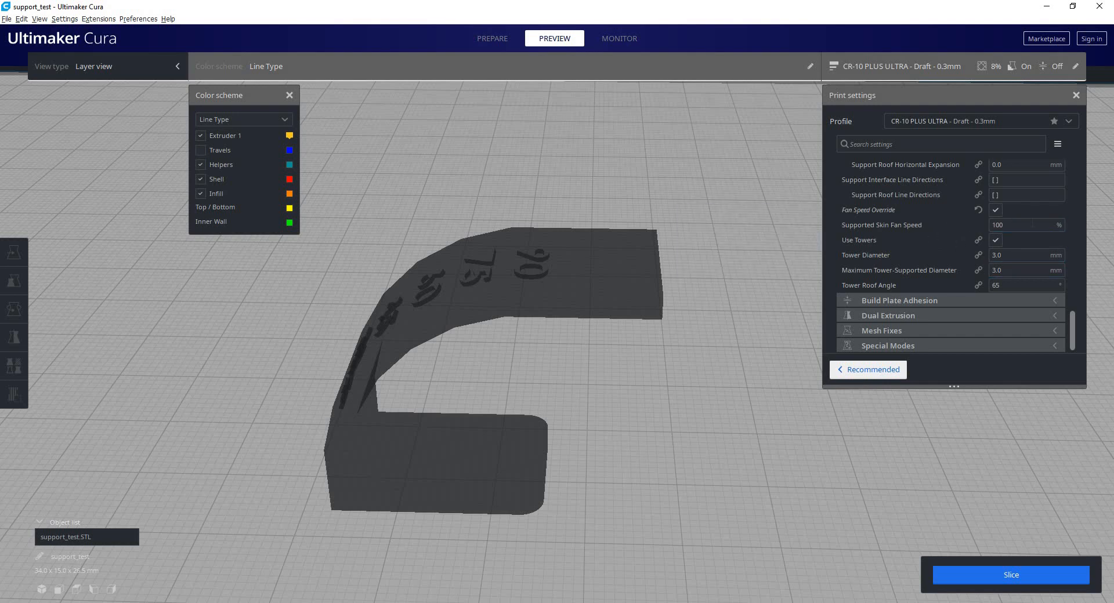
{"action": "left_click", "coordinate": [1032, 224]}
{"action": "left_click", "coordinate": [1006, 399]}
{"action": "scroll", "coordinate": [1079, 404], "scroll_direction": "up", "scroll_amount": 4}
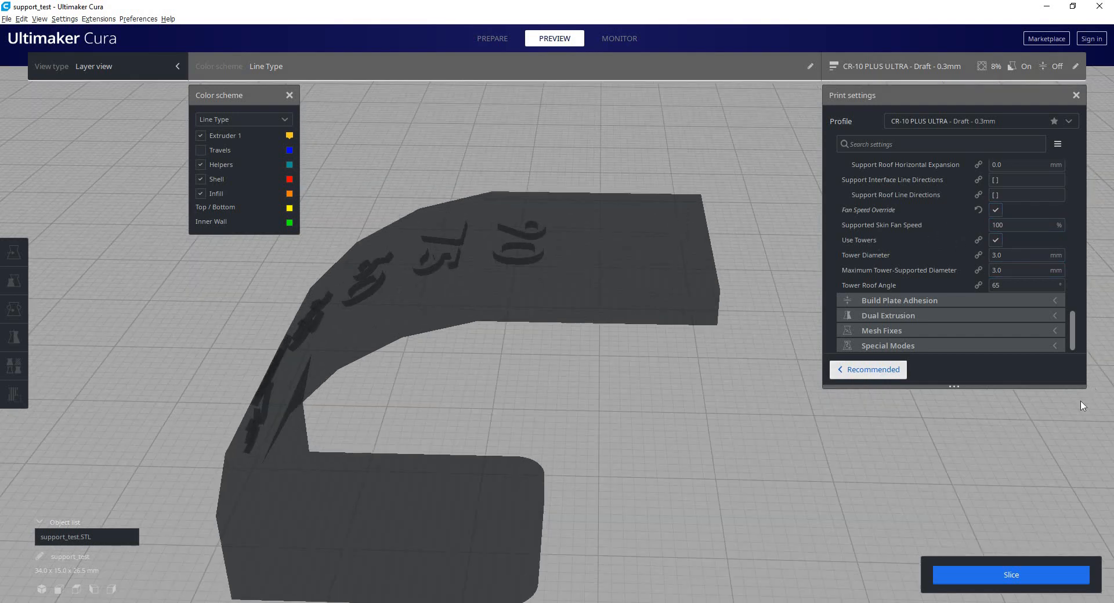
{"action": "left_click", "coordinate": [995, 577]}
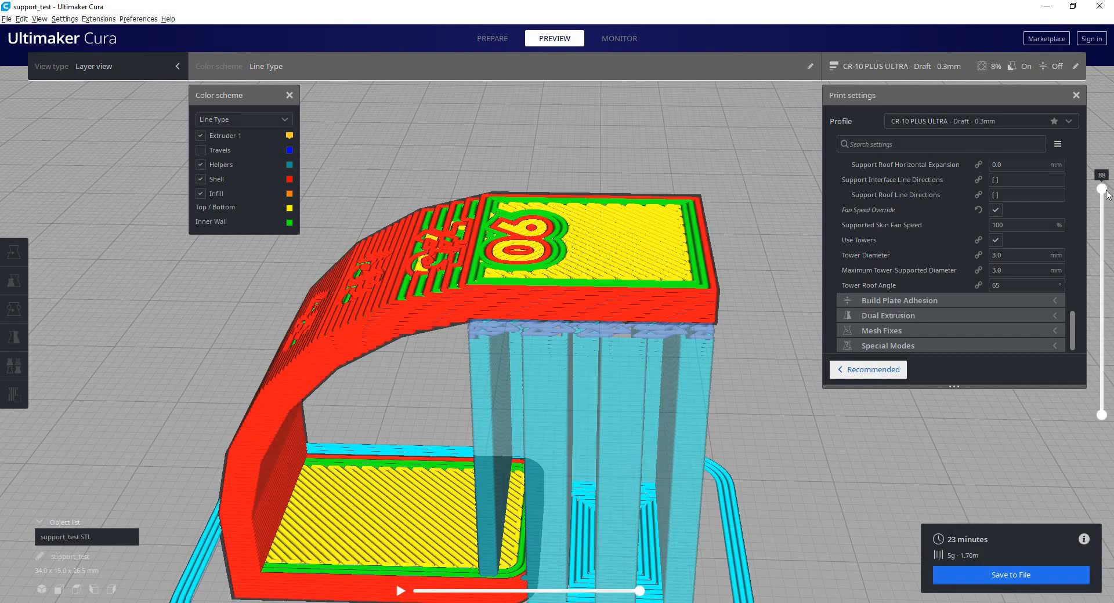
Step: Examine the skin directly above the support interface at layer 81 from several angles, and return the preview to layer 88
{"action": "left_click_drag", "start_coordinate": [1102, 189], "coordinate": [1101, 206]}
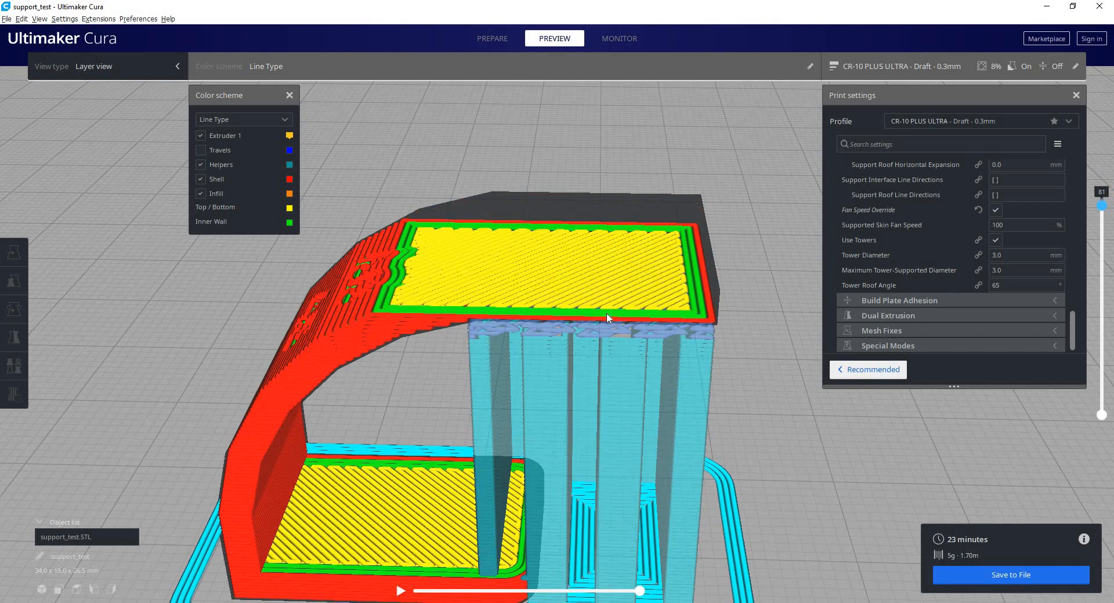
{"action": "right_click_drag", "start_coordinate": [608, 285], "coordinate": [645, 326]}
{"action": "scroll", "coordinate": [602, 254], "scroll_direction": "up", "scroll_amount": 3}
{"action": "scroll", "coordinate": [645, 340], "scroll_direction": "down", "scroll_amount": 3}
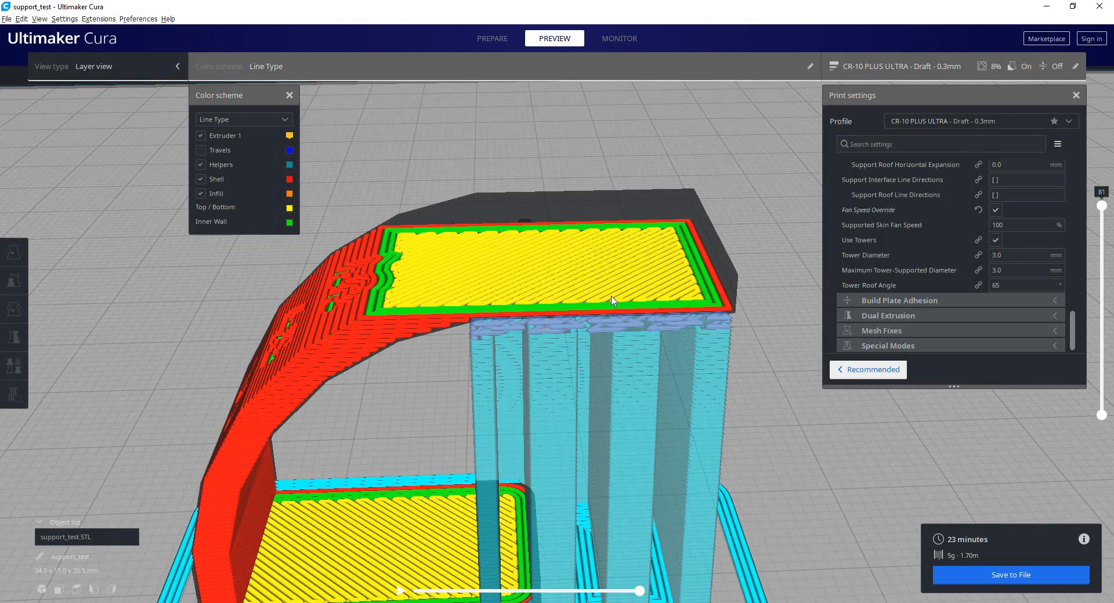
{"action": "scroll", "coordinate": [619, 273], "scroll_direction": "up", "scroll_amount": 2}
{"action": "right_click_drag", "start_coordinate": [618, 273], "coordinate": [607, 266]}
{"action": "scroll", "coordinate": [602, 263], "scroll_direction": "up", "scroll_amount": 5}
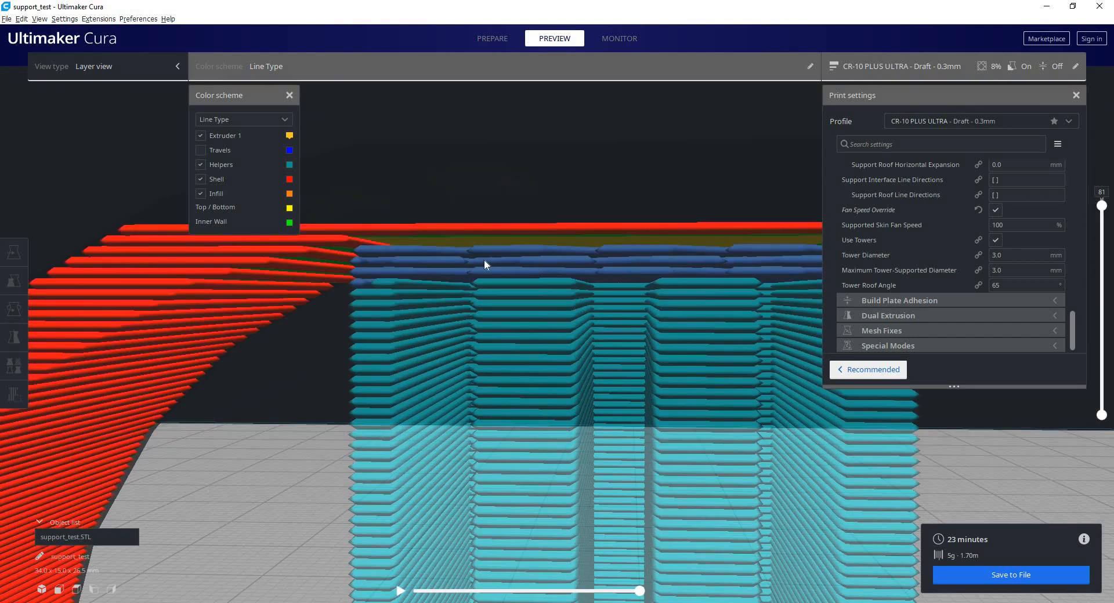
{"action": "right_click_drag", "start_coordinate": [563, 266], "coordinate": [471, 269]}
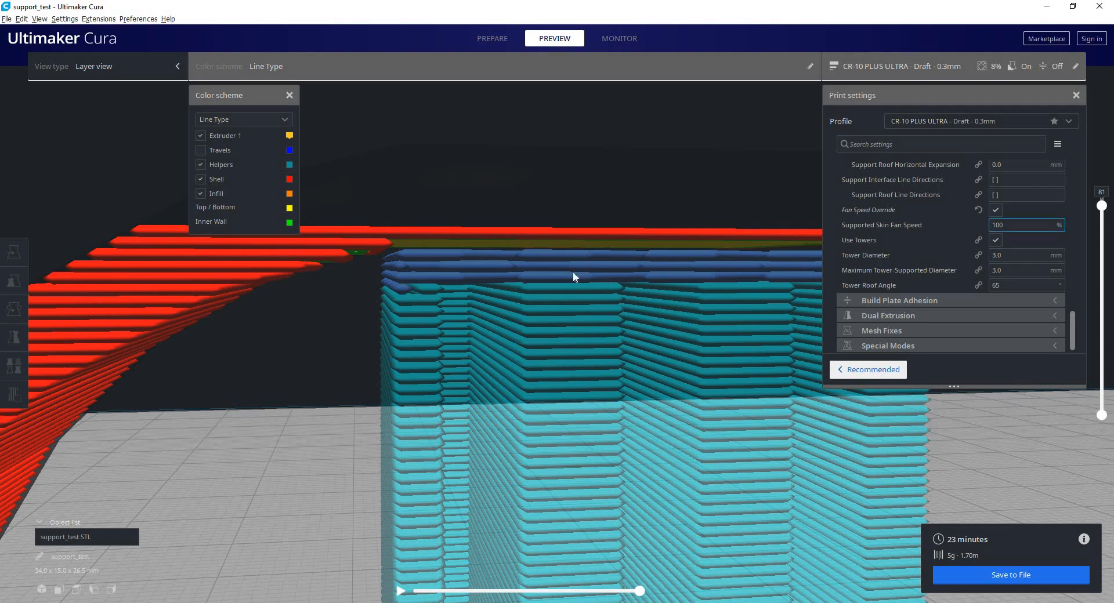
{"action": "right_click_drag", "start_coordinate": [572, 271], "coordinate": [566, 286]}
{"action": "scroll", "coordinate": [565, 284], "scroll_direction": "down", "scroll_amount": 8}
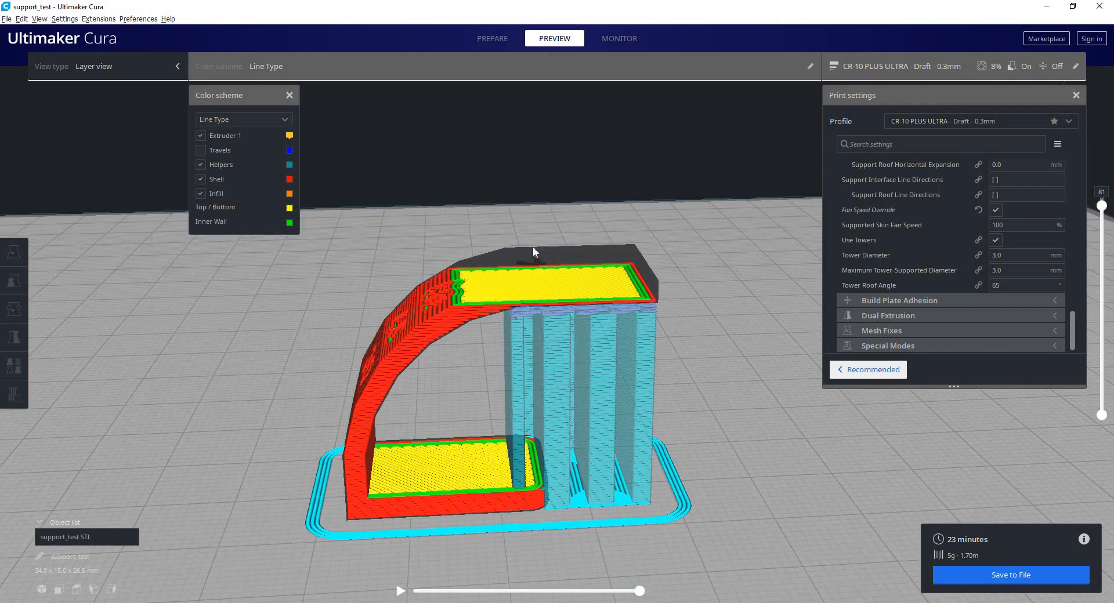
{"action": "right_click_drag", "start_coordinate": [533, 248], "coordinate": [574, 317]}
{"action": "scroll", "coordinate": [573, 315], "scroll_direction": "up", "scroll_amount": 5}
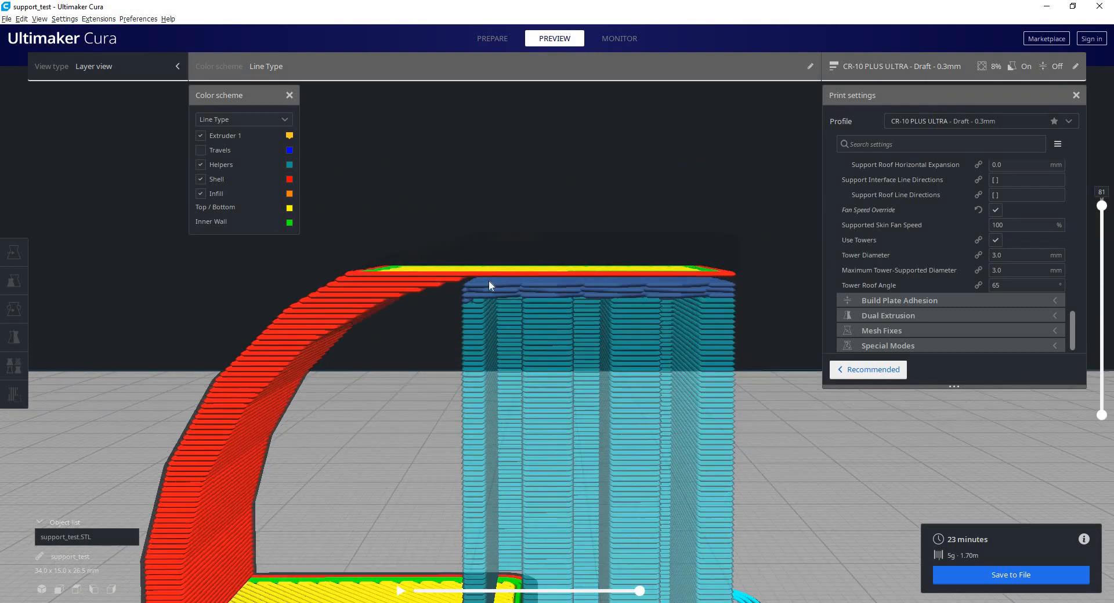
{"action": "scroll", "coordinate": [714, 344], "scroll_direction": "down", "scroll_amount": 5}
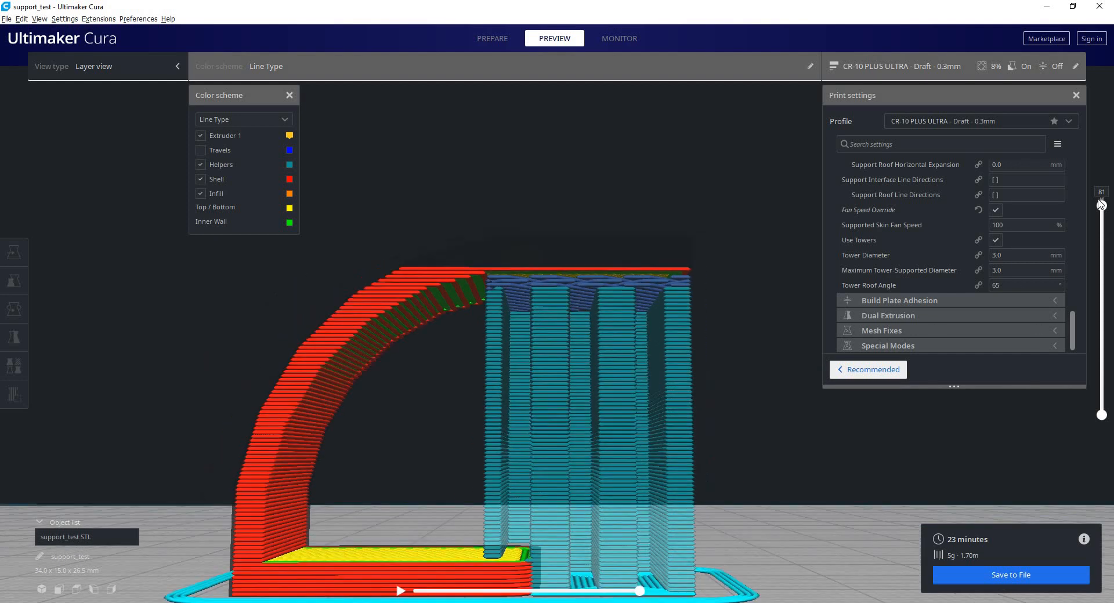
{"action": "mouse_move", "coordinate": [1102, 206]}
{"action": "left_mouse_down"}
{"action": "mouse_move", "coordinate": [1102, 223]}
{"action": "mouse_move", "coordinate": [1101, 189]}
{"action": "left_mouse_up"}
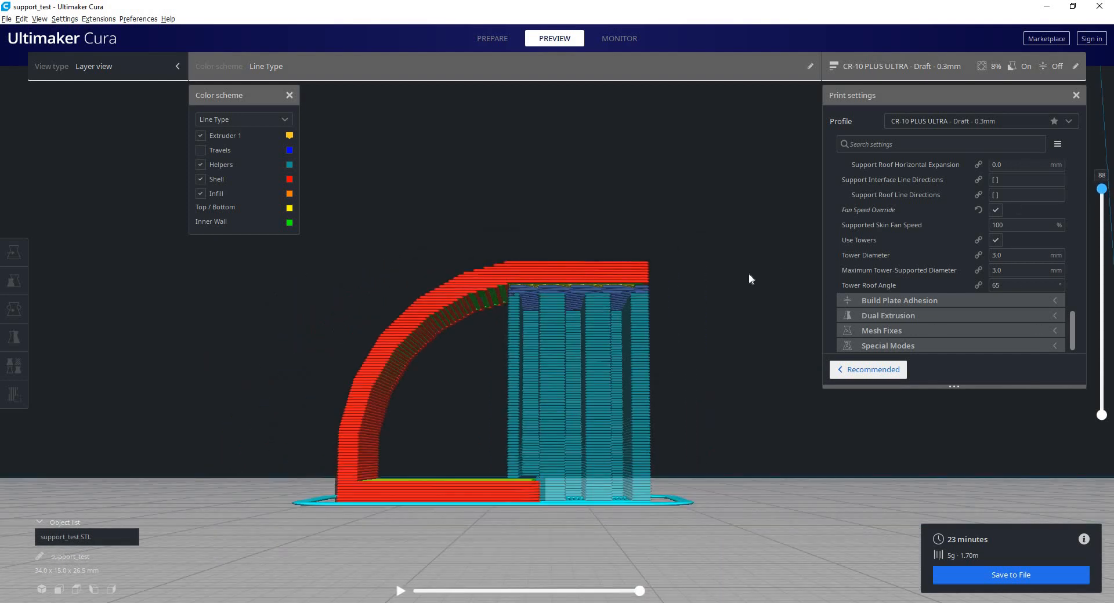